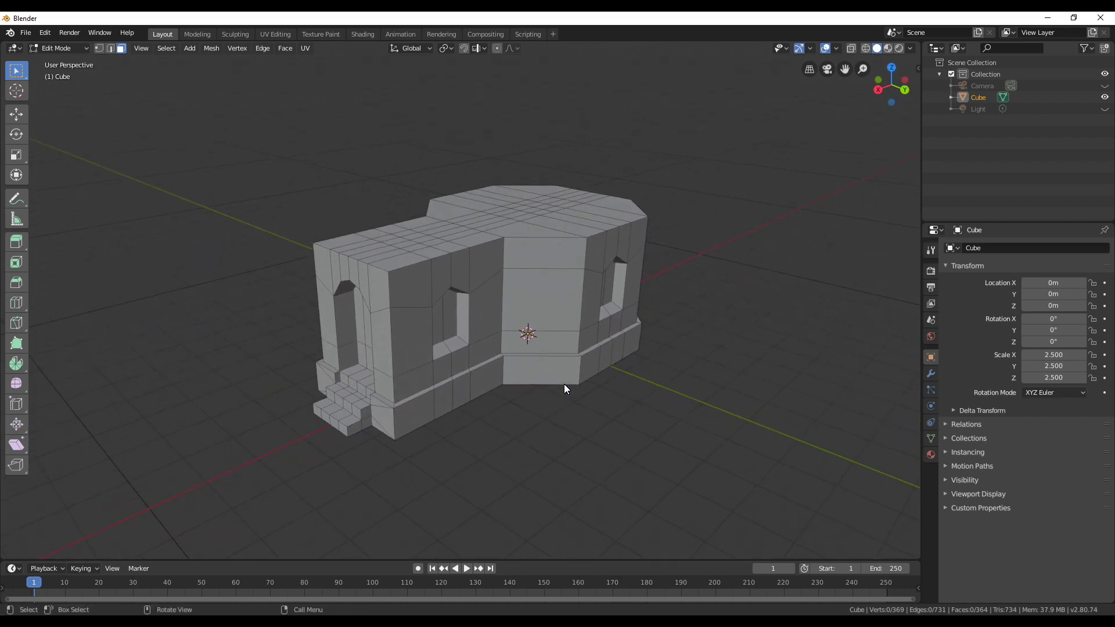
# - Select all top faces of the building and extrude them slightly upward to form a thin roof band
pyautogui.moveTo(475, 280); pyautogui.dragTo(479, 305, button='middle')
pyautogui.press('c')
pyautogui.scroll(2, 479, 305)
pyautogui.moveTo(378, 311)
pyautogui.mouseDown()
pyautogui.moveTo(448, 257)
pyautogui.moveTo(418, 238)
pyautogui.moveTo(358, 268)
pyautogui.moveTo(494, 197)
pyautogui.moveTo(548, 134)
pyautogui.moveTo(613, 169)
pyautogui.moveTo(548, 210)
pyautogui.mouseUp()
pyautogui.rightClick(528, 211)
pyautogui.press('e')
pyautogui.moveTo(471, 246)
pyautogui.mouseDown(button='middle')
pyautogui.moveTo(492, 251)
pyautogui.moveTo(455, 279)
pyautogui.moveTo(367, 260)
pyautogui.moveTo(396, 224)
pyautogui.moveTo(377, 257)
pyautogui.mouseUp(button='middle')
pyautogui.click(496, 242)
# - Select the side faces of the roof band and inset them with a depth of 0.1 m to create an overhang
pyautogui.keyDown('alt'); pyautogui.click(397, 224); pyautogui.keyUp('alt')
pyautogui.keyDown('shift'); pyautogui.click(369, 239); pyautogui.keyUp('shift')
pyautogui.keyDown('alt'); pyautogui.keyDown('shift'); pyautogui.click(305, 232); pyautogui.keyUp('shift'); pyautogui.keyUp('alt')
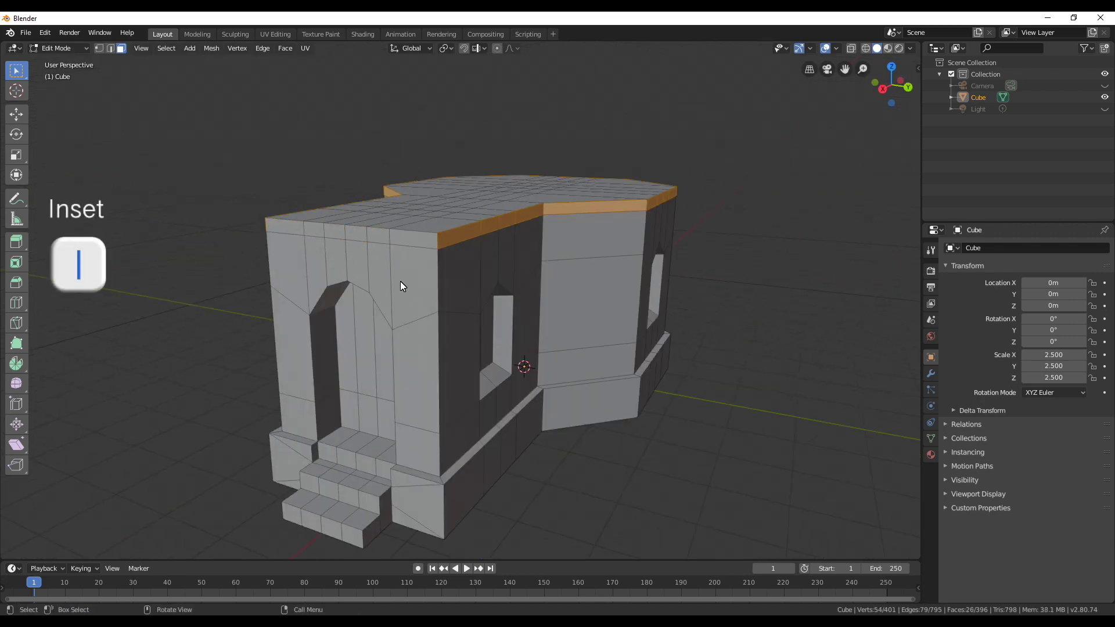
pyautogui.press('Return')
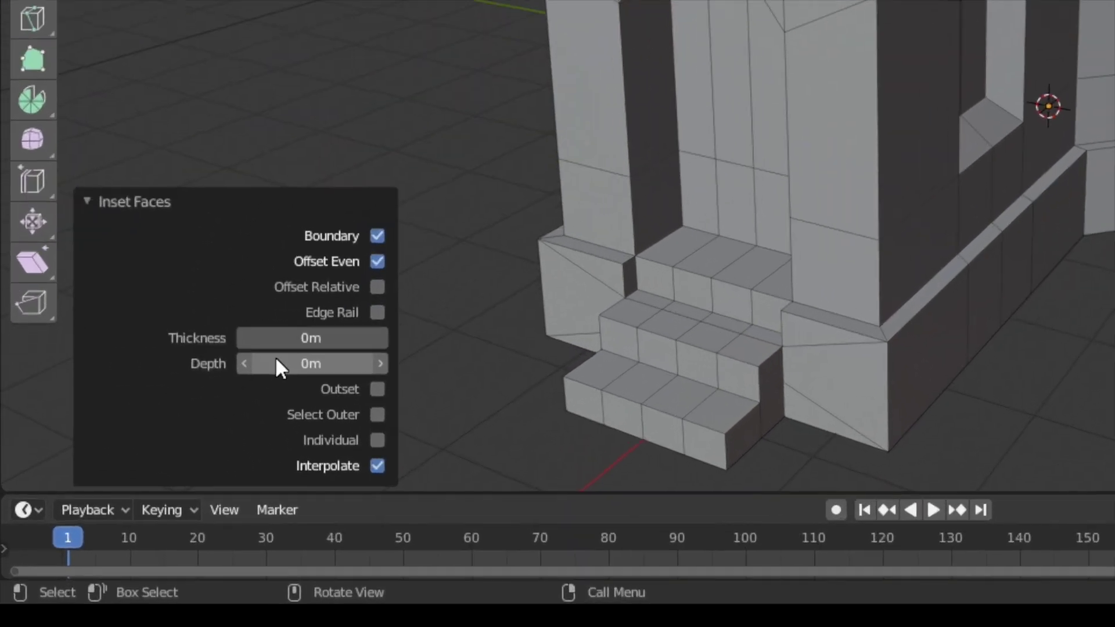
pyautogui.click(275, 357)
pyautogui.write('0.1')
pyautogui.press('Return')
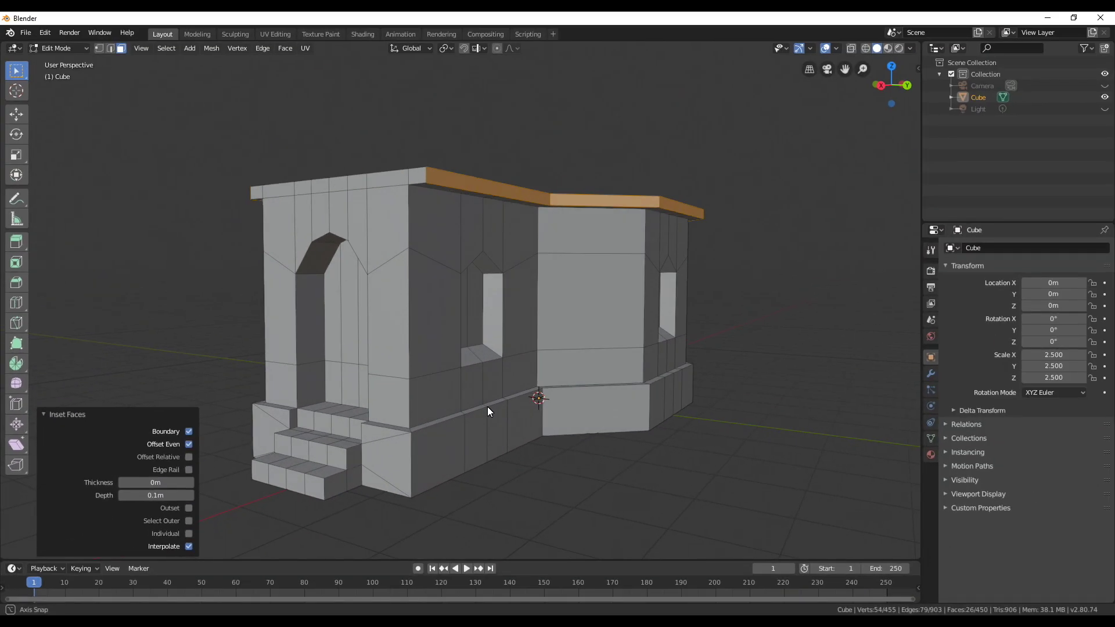
pyautogui.moveTo(487, 407); pyautogui.dragTo(426, 319, button='middle')
pyautogui.scroll(-3, 425, 319)
pyautogui.press('c')
pyautogui.moveTo(456, 302)
pyautogui.mouseDown()
pyautogui.moveTo(618, 238)
pyautogui.moveTo(614, 200)
pyautogui.moveTo(540, 158)
pyautogui.moveTo(470, 191)
pyautogui.moveTo(460, 280)
pyautogui.moveTo(419, 262)
pyautogui.moveTo(376, 291)
pyautogui.mouseUp()
pyautogui.press('Escape')
pyautogui.moveTo(376, 291)
pyautogui.mouseDown(button='middle')
pyautogui.moveTo(482, 244)
pyautogui.moveTo(456, 279)
pyautogui.moveTo(480, 276)
pyautogui.moveTo(487, 253)
pyautogui.mouseUp(button='middle')
pyautogui.hotkey('alt', 'a')
# - Select the top faces of the octagonal section, including its overhang, and extrude them 2.63 m upward along Z
pyautogui.press('KP_7')
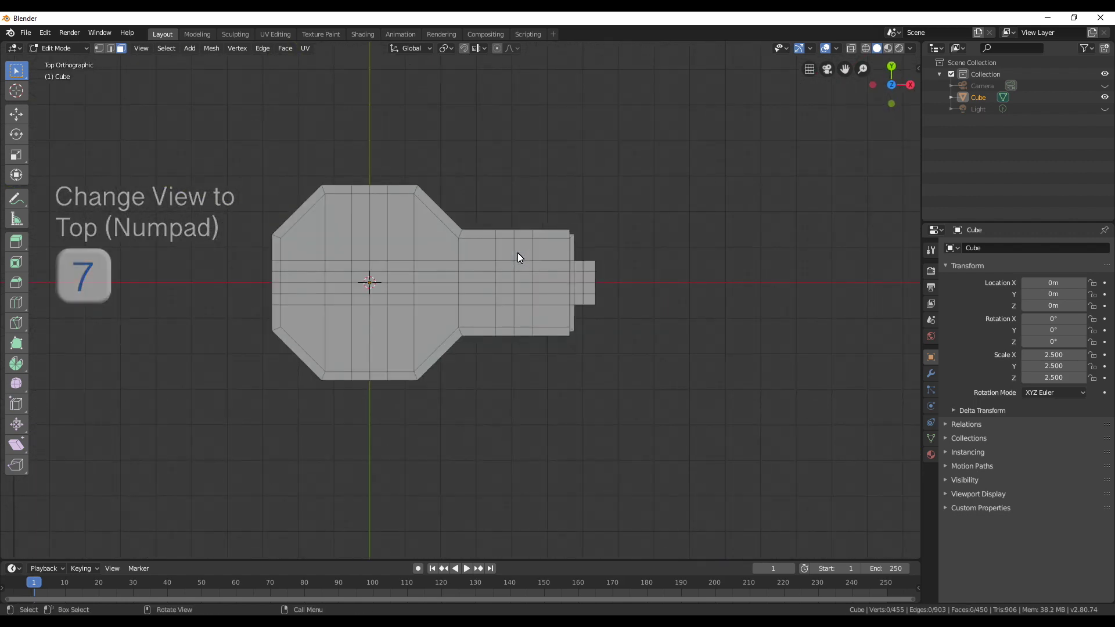
pyautogui.press('c')
pyautogui.moveTo(489, 342)
pyautogui.mouseDown()
pyautogui.moveTo(439, 243)
pyautogui.moveTo(538, 352)
pyautogui.mouseUp()
pyautogui.press('Escape')
pyautogui.moveTo(462, 403)
pyautogui.mouseDown(button='middle')
pyautogui.moveTo(507, 382)
pyautogui.moveTo(416, 291)
pyautogui.moveTo(481, 224)
pyautogui.moveTo(513, 274)
pyautogui.mouseUp(button='middle')
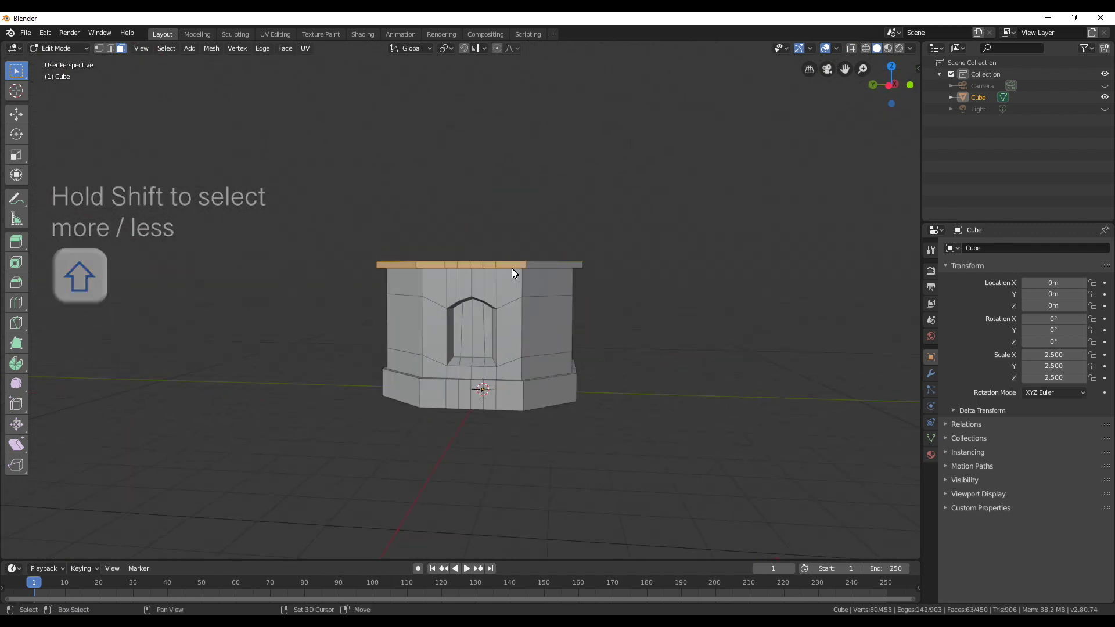
pyautogui.moveTo(395, 271); pyautogui.dragTo(441, 288, button='middle')
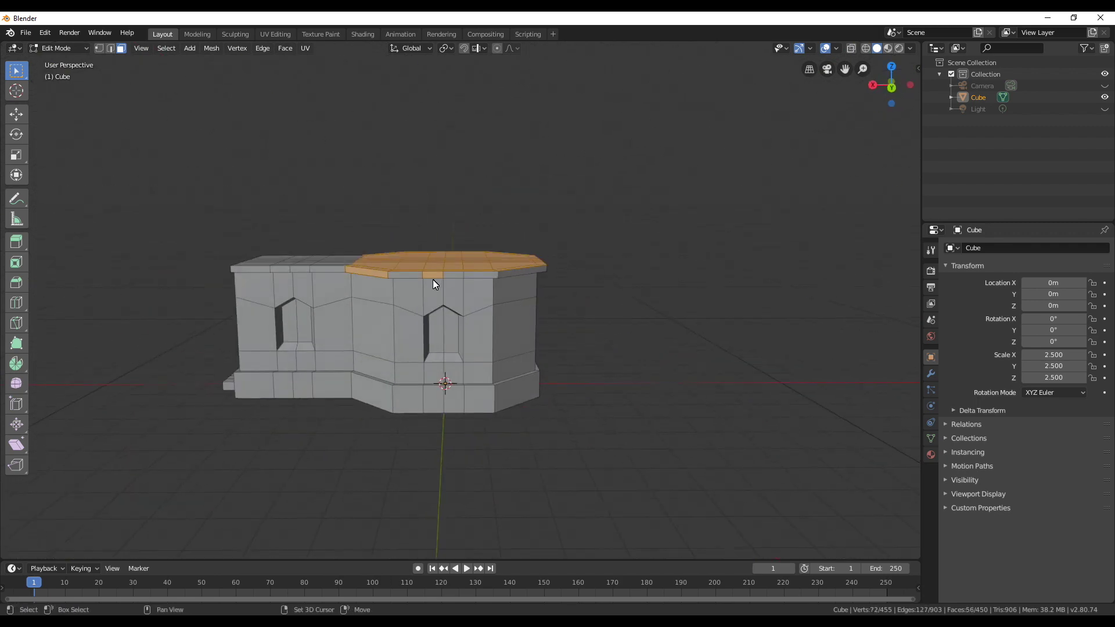
pyautogui.press('e')
pyautogui.press('z')
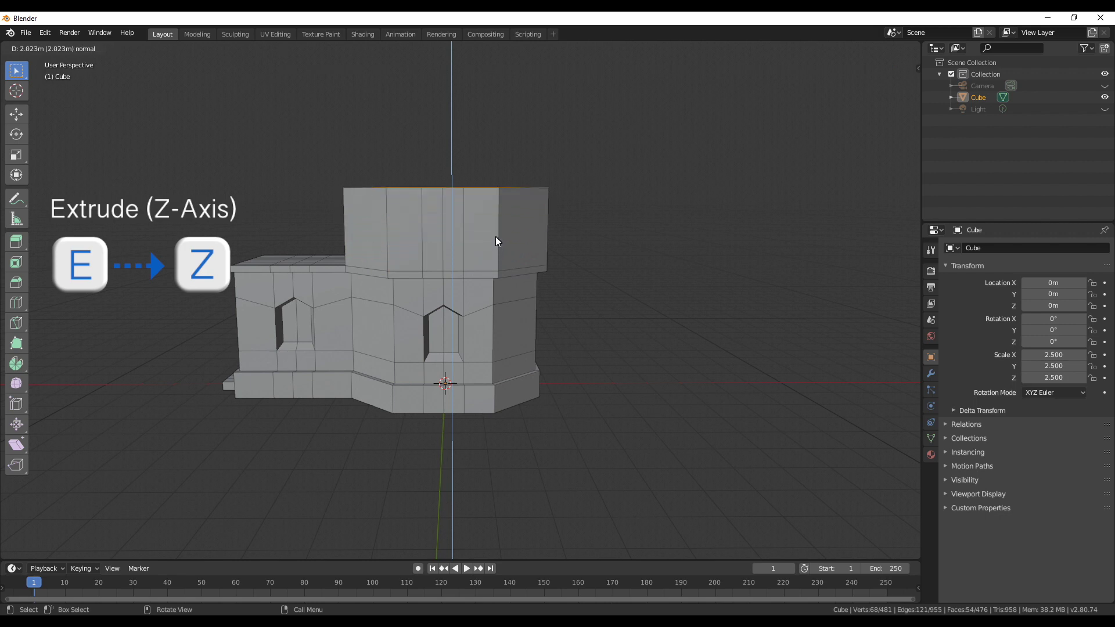
pyautogui.click(503, 219)
pyautogui.moveTo(503, 219); pyautogui.dragTo(465, 273, button='middle')
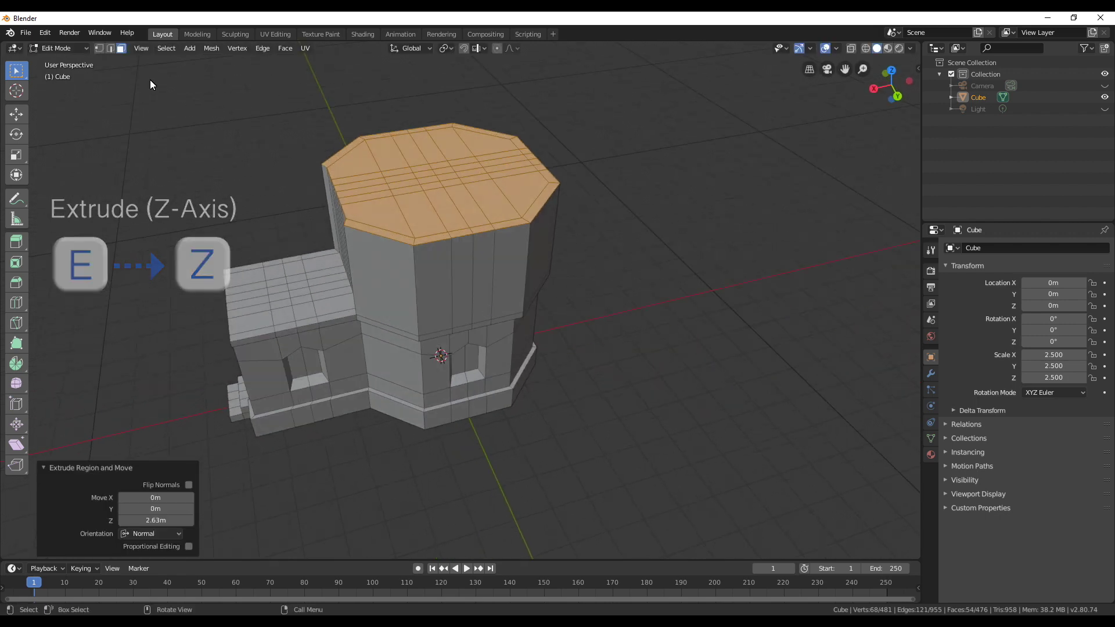
# - Merge the extruded top vertices of the octagonal section at their center to form a pointed roof
pyautogui.click(99, 48)
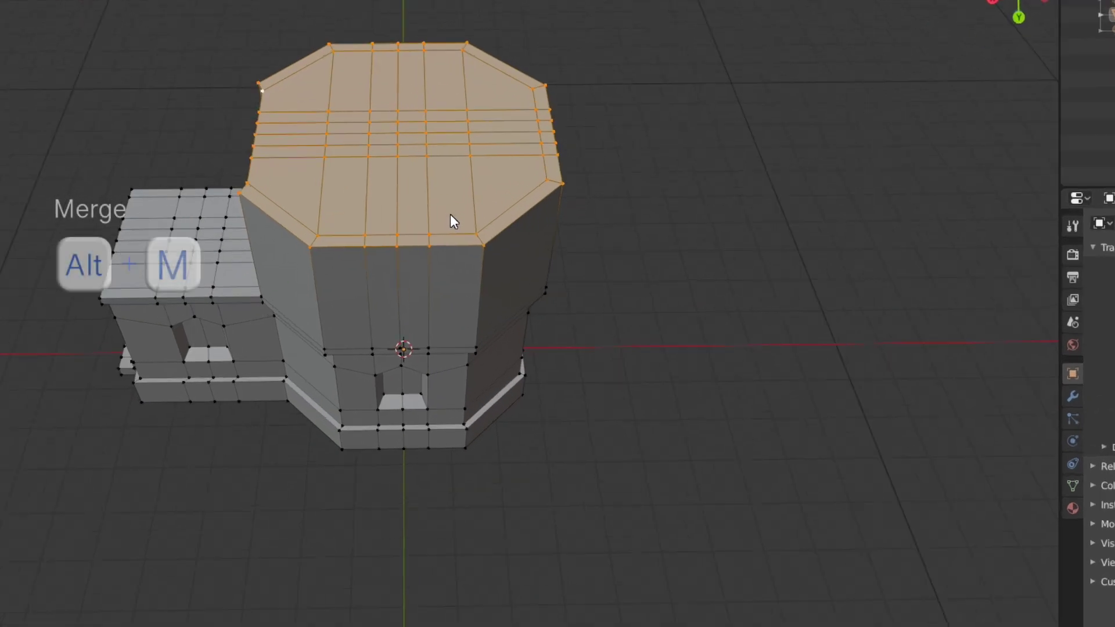
pyautogui.hotkey('alt', 'm')
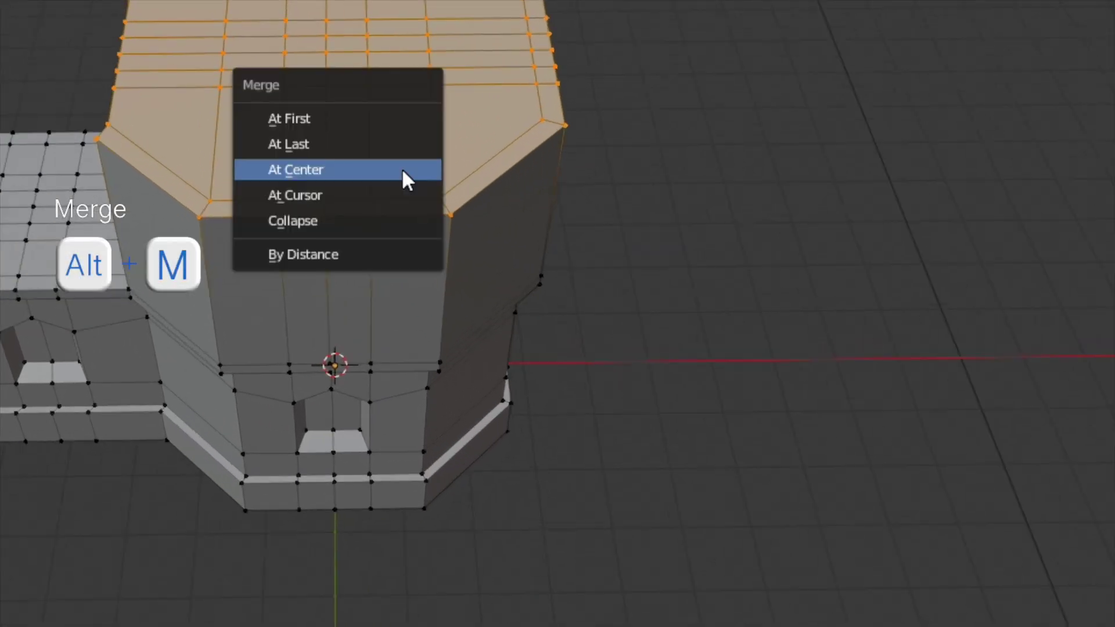
pyautogui.click(403, 170)
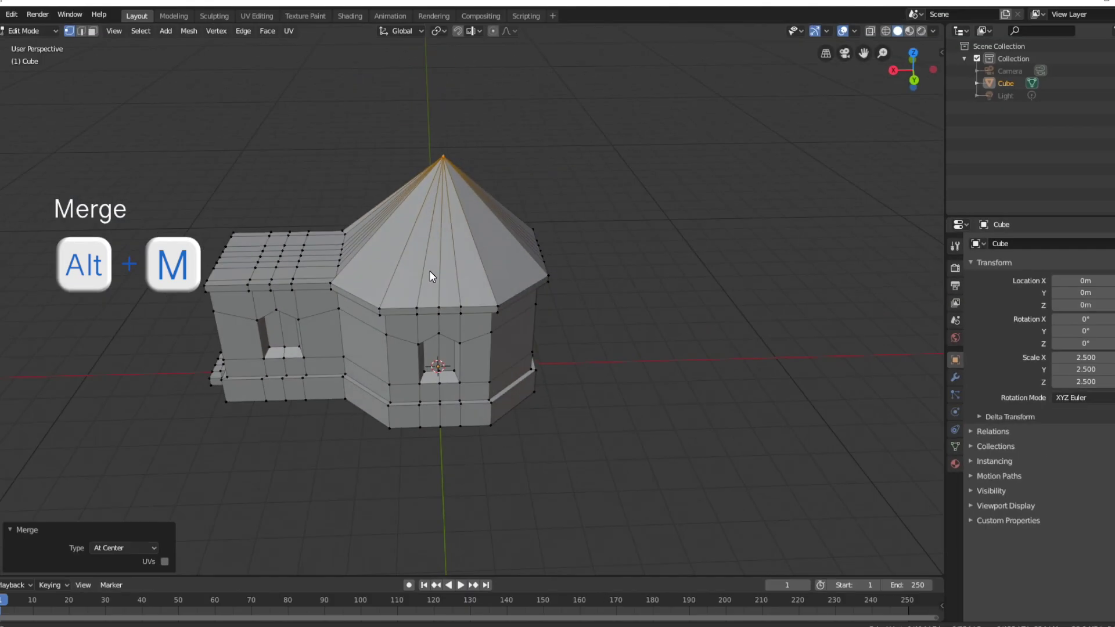
# - Slide the surplus short edges around the octagonal roof's rim onto neighbouring edges to reduce the roof divisions
pyautogui.moveTo(430, 270); pyautogui.dragTo(463, 255, button='middle')
pyautogui.click(110, 48)
pyautogui.click(473, 233)
pyautogui.keyDown('shift'); pyautogui.click(489, 238); pyautogui.keyUp('shift')
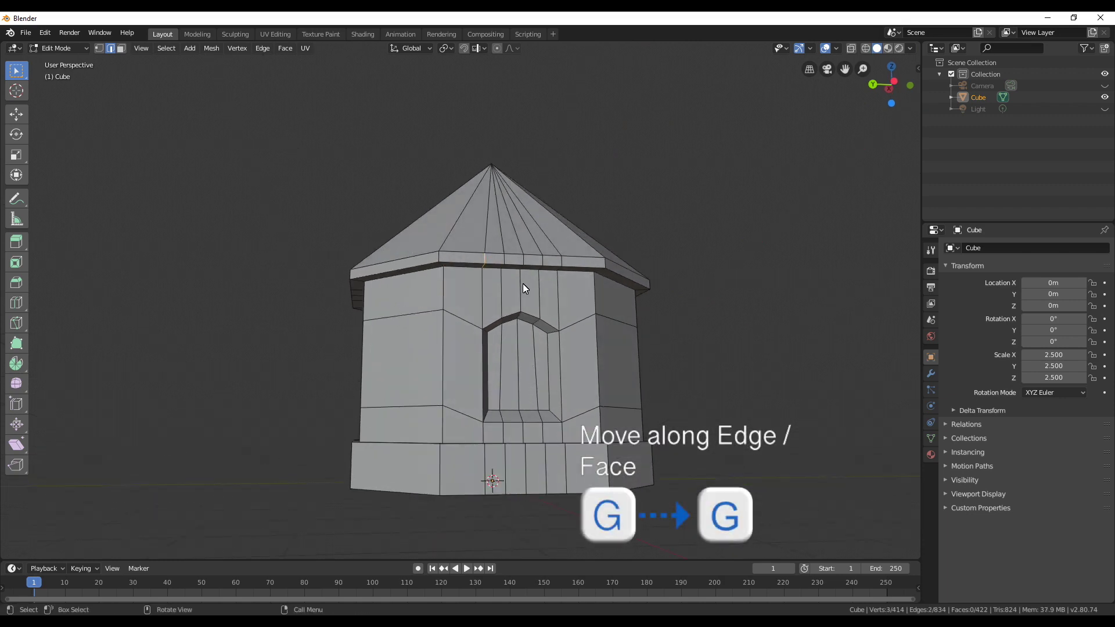
pyautogui.press('g')
pyautogui.press('g')
pyautogui.click(517, 299)
pyautogui.moveTo(517, 299); pyautogui.dragTo(501, 228, button='middle')
pyautogui.hotkey('ctrl', 'z')
pyautogui.press('g')
pyautogui.press('g')
pyautogui.click(483, 231)
pyautogui.press('g')
pyautogui.press('g')
pyautogui.click(441, 227)
pyautogui.hotkey('ctrl', 'z')
# - Undo the last edge slides on the roof rim
pyautogui.moveTo(524, 274); pyautogui.dragTo(552, 227, button='middle')
pyautogui.hotkey('ctrl', 'z')
pyautogui.hotkey('ctrl', 'z')
pyautogui.scroll(4, 514, 278)
pyautogui.click(563, 213)
pyautogui.hotkey('ctrl', 'z')
pyautogui.hotkey('ctrl', 'z')
pyautogui.hotkey('ctrl', 'z')
# - Select all flat roof faces of the rectangular entrance wing and extrude them upward along Z
pyautogui.scroll(-6, 454, 209)
pyautogui.moveTo(454, 209); pyautogui.dragTo(401, 383, button='middle')
pyautogui.scroll(3, 398, 431)
pyautogui.press('3')
pyautogui.press('c')
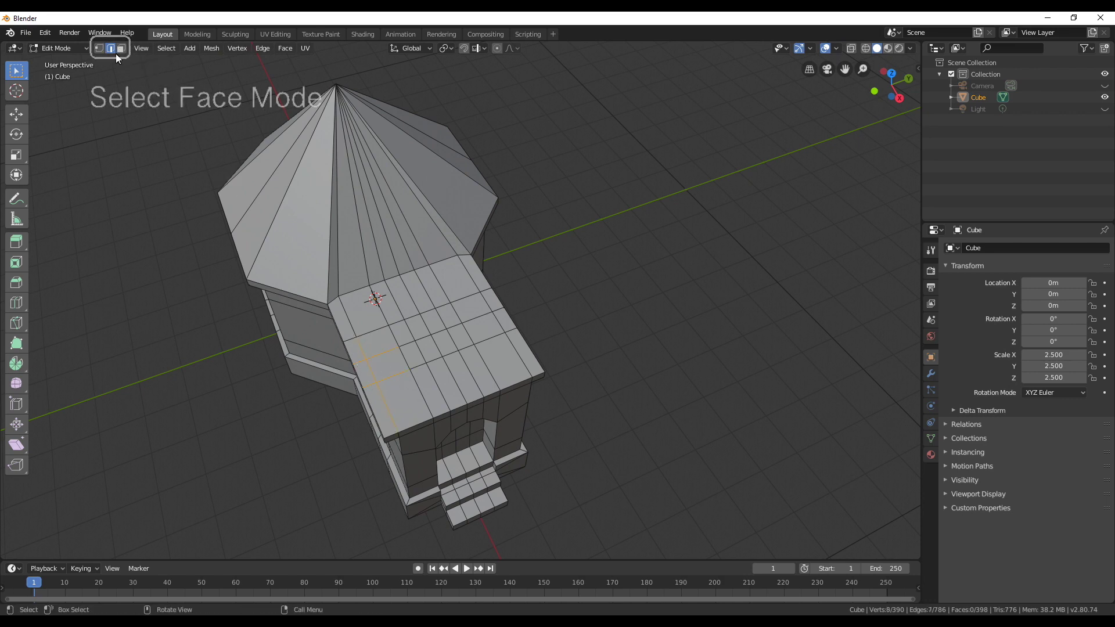
pyautogui.press('c')
pyautogui.click(394, 378)
pyautogui.moveTo(393, 375)
pyautogui.mouseDown()
pyautogui.moveTo(462, 298)
pyautogui.moveTo(483, 317)
pyautogui.moveTo(470, 362)
pyautogui.moveTo(427, 357)
pyautogui.mouseUp()
pyautogui.press('Escape')
pyautogui.moveTo(426, 357); pyautogui.dragTo(514, 359, button='middle')
pyautogui.press('e')
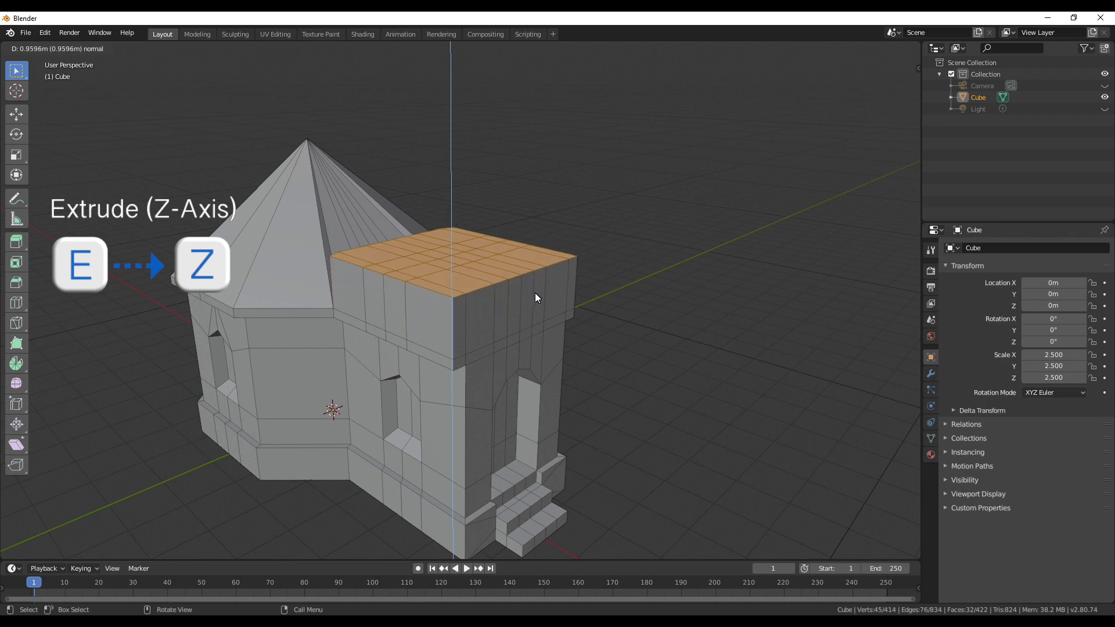
pyautogui.click(538, 276)
# - Scale the extruded top of the entrance wing along Y until it narrows to a thin roof ridge
pyautogui.moveTo(538, 276); pyautogui.dragTo(542, 311, button='middle')
pyautogui.click(110, 48)
pyautogui.press('s')
pyautogui.press('y')
pyautogui.click(440, 253)
pyautogui.moveTo(440, 253); pyautogui.dragTo(189, 175, button='middle')
pyautogui.click(131, 106)
# - Merge the row of vertices at the front end of the wing's ridge at their center
pyautogui.click(99, 49)
pyautogui.scroll(5, 438, 291)
pyautogui.keyDown('shift'); pyautogui.click(464, 280); pyautogui.keyUp('shift')
pyautogui.keyDown('shift'); pyautogui.click(519, 261); pyautogui.keyUp('shift')
pyautogui.keyDown('shift'); pyautogui.click(530, 258); pyautogui.keyUp('shift')
pyautogui.keyDown('shift'); pyautogui.click(542, 254); pyautogui.keyUp('shift')
pyautogui.keyDown('shift'); pyautogui.click(563, 247); pyautogui.keyUp('shift')
pyautogui.keyDown('shift'); pyautogui.click(571, 245); pyautogui.keyUp('shift')
pyautogui.hotkey('alt', 'm')
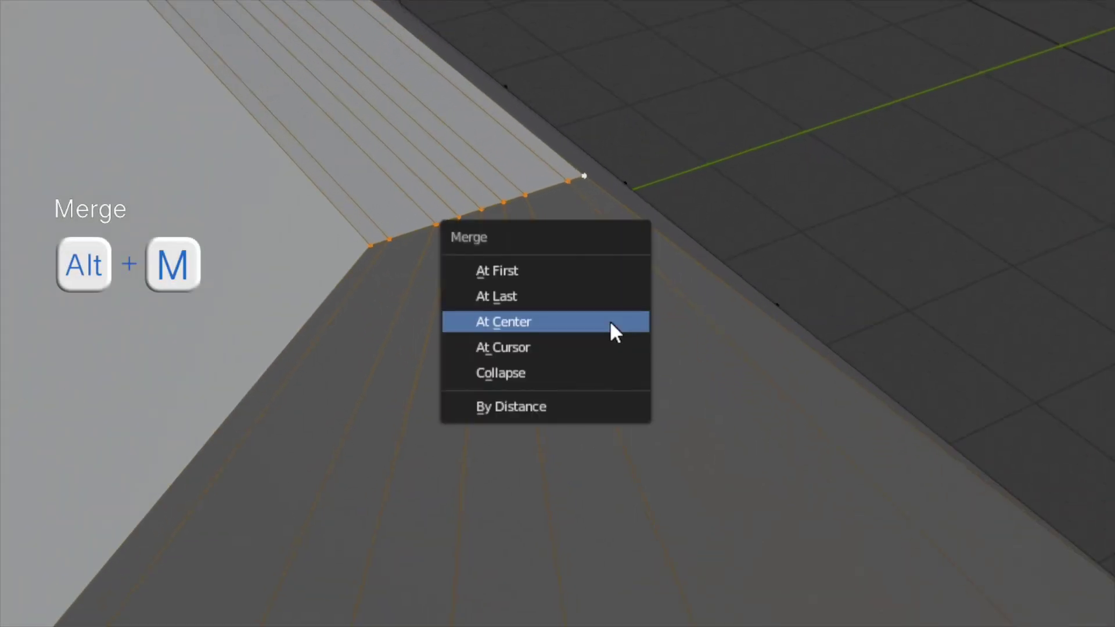
pyautogui.click(614, 332)
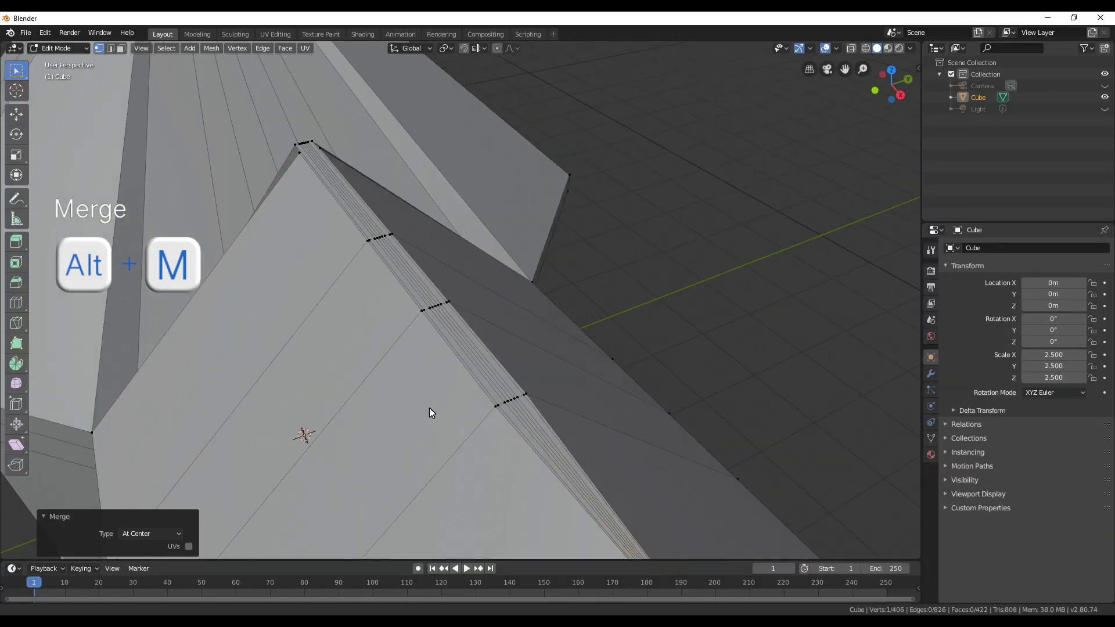
# - Merge each of the next three vertex rows across the wing's ridge into a single vertex at its center
pyautogui.moveTo(430, 411); pyautogui.dragTo(340, 337, button='middle')
pyautogui.moveTo(340, 336); pyautogui.dragTo(116, 472)
pyautogui.hotkey('alt', 'm')
pyautogui.click(270, 391)
pyautogui.moveTo(271, 390); pyautogui.dragTo(457, 318, button='middle')
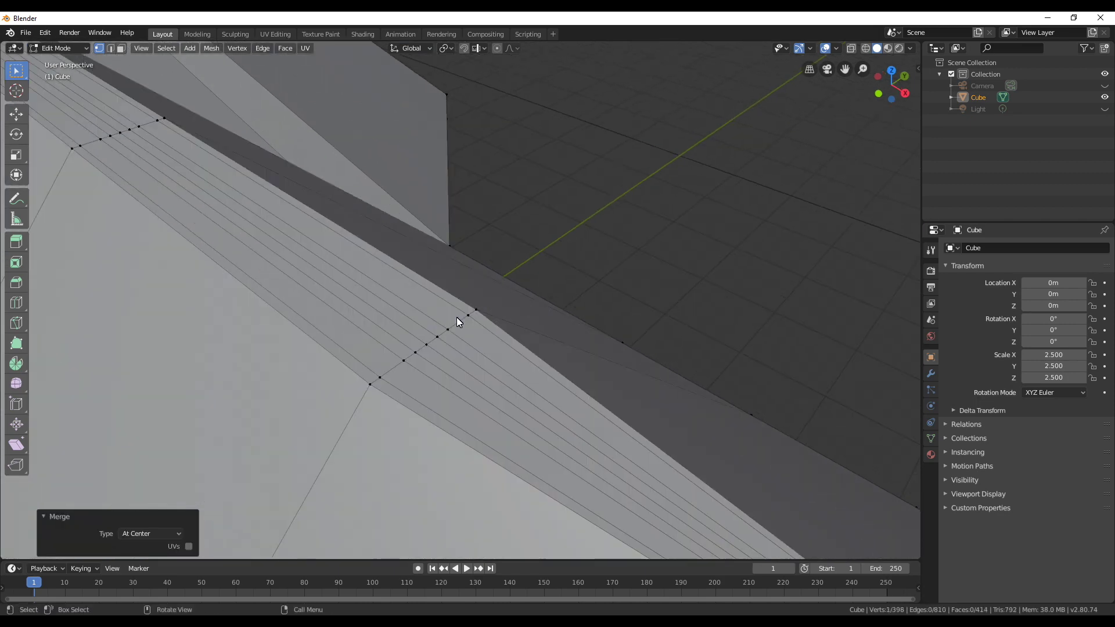
pyautogui.keyDown('ctrl'); pyautogui.keyDown('shift'); pyautogui.click(427, 345); pyautogui.keyUp('shift'); pyautogui.keyUp('ctrl')
pyautogui.hotkey('alt', 'm')
pyautogui.click(412, 346)
pyautogui.hotkey('ctrl', 'z')
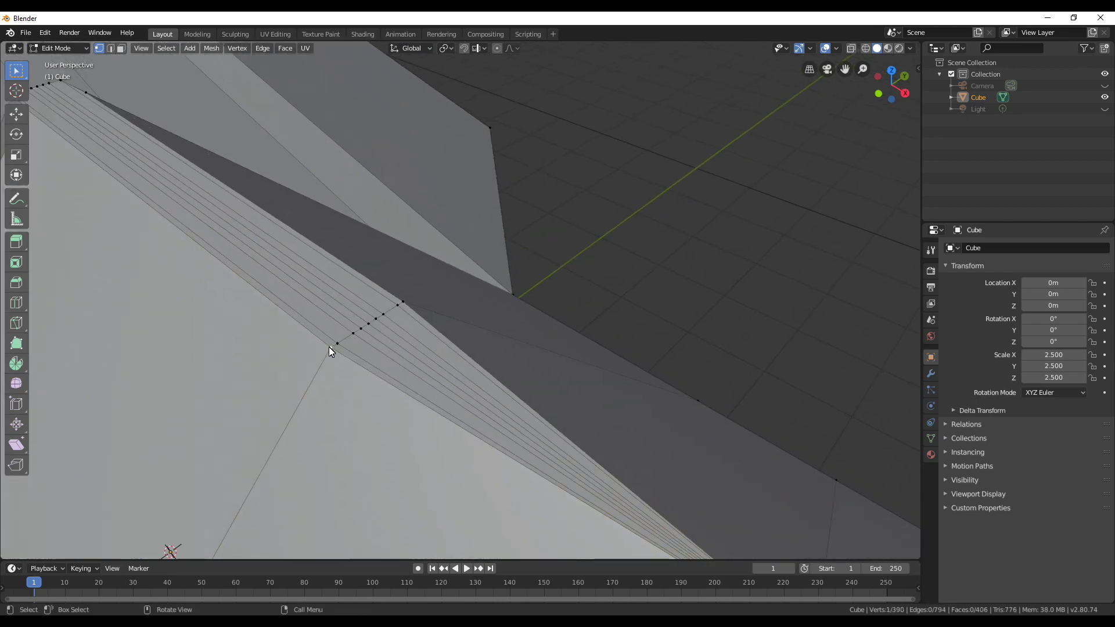
pyautogui.hotkey('alt', 'm')
pyautogui.click(420, 353)
# - Merge the vertices at the ridge's inner end, beside the octagonal roof, into the last selected vertex
pyautogui.moveTo(422, 358); pyautogui.dragTo(344, 285, button='middle')
pyautogui.keyDown('shift'); pyautogui.click(257, 279); pyautogui.keyUp('shift')
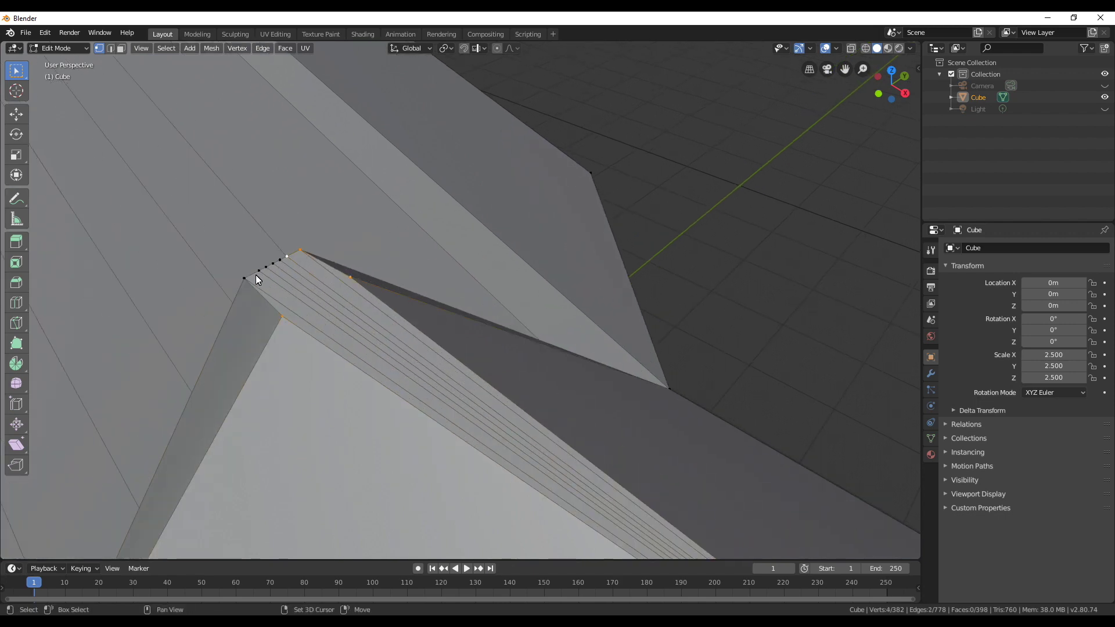
pyautogui.hotkey('alt', 'm')
pyautogui.click(301, 302)
# - Move the ridge's inner end vertex along X into the slope of the octagonal roof
pyautogui.scroll(-8, 301, 302)
pyautogui.moveTo(312, 306); pyautogui.dragTo(508, 313, button='middle')
pyautogui.press('g')
pyautogui.press('x')
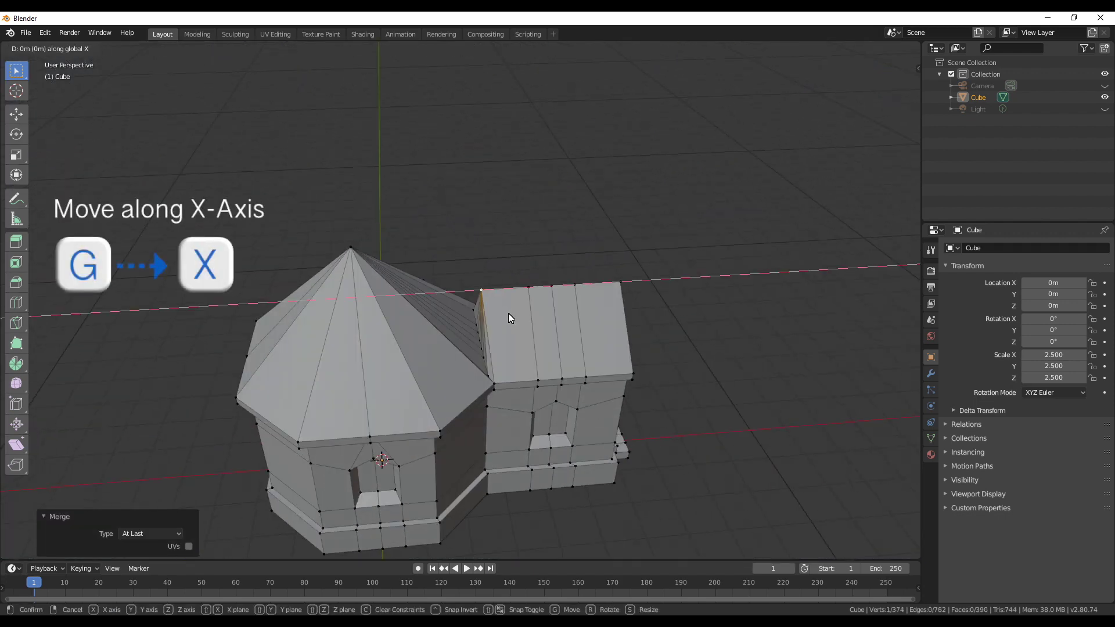
pyautogui.click(440, 316)
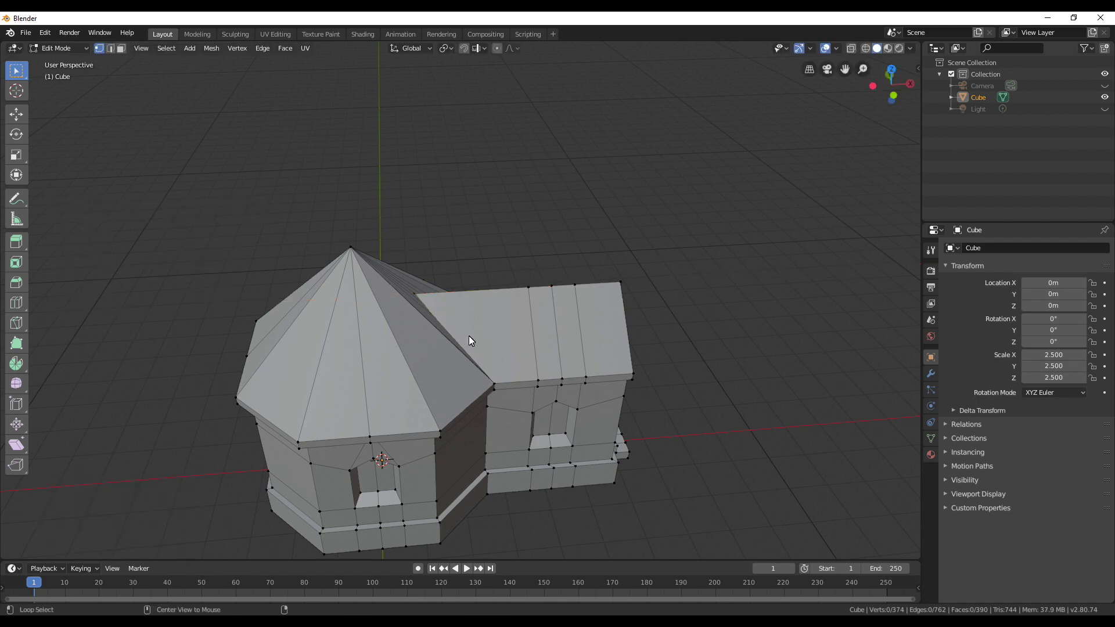
# - Add a lengthwise loop cut to each side slope of the wing's roof, close to the ridge
pyautogui.moveTo(469, 336); pyautogui.dragTo(413, 329, button='middle')
pyautogui.scroll(2, 395, 285)
pyautogui.hotkey('ctrl', 'r')
pyautogui.click(266, 205)
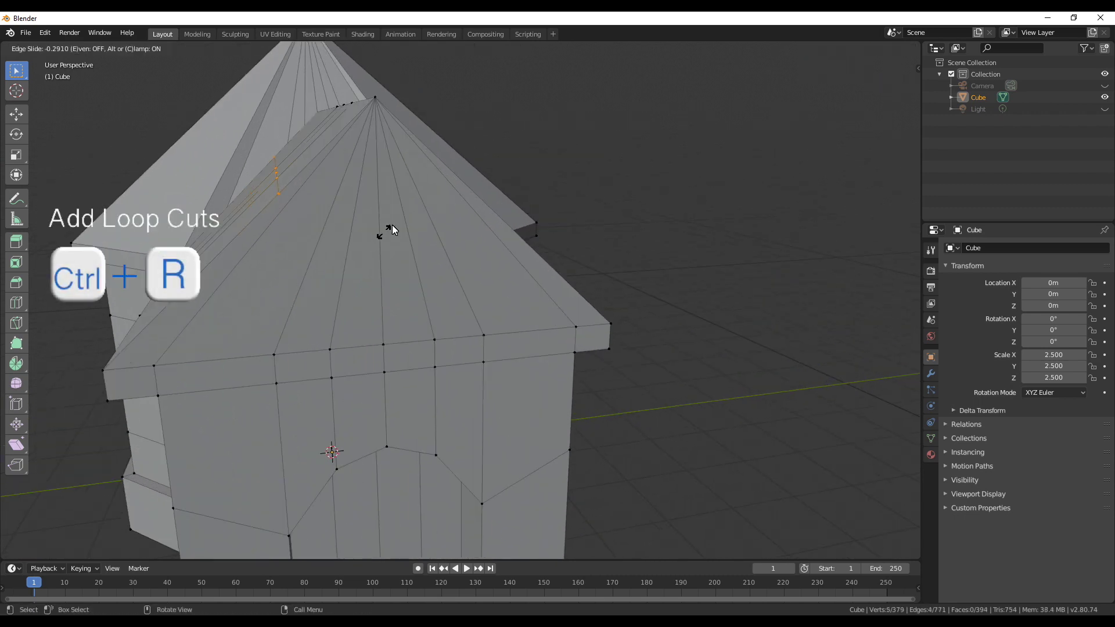
pyautogui.click(476, 181)
pyautogui.moveTo(441, 202); pyautogui.dragTo(336, 204, button='middle')
pyautogui.hotkey('ctrl', 'r')
pyautogui.click(316, 199)
pyautogui.click(199, 113)
# - Cut across the wing's front gable below the peak with the Knife tool, connecting the two side loop cuts
pyautogui.moveTo(199, 112); pyautogui.dragTo(317, 140, button='middle')
pyautogui.press('k')
pyautogui.click(319, 136)
pyautogui.click(339, 144)
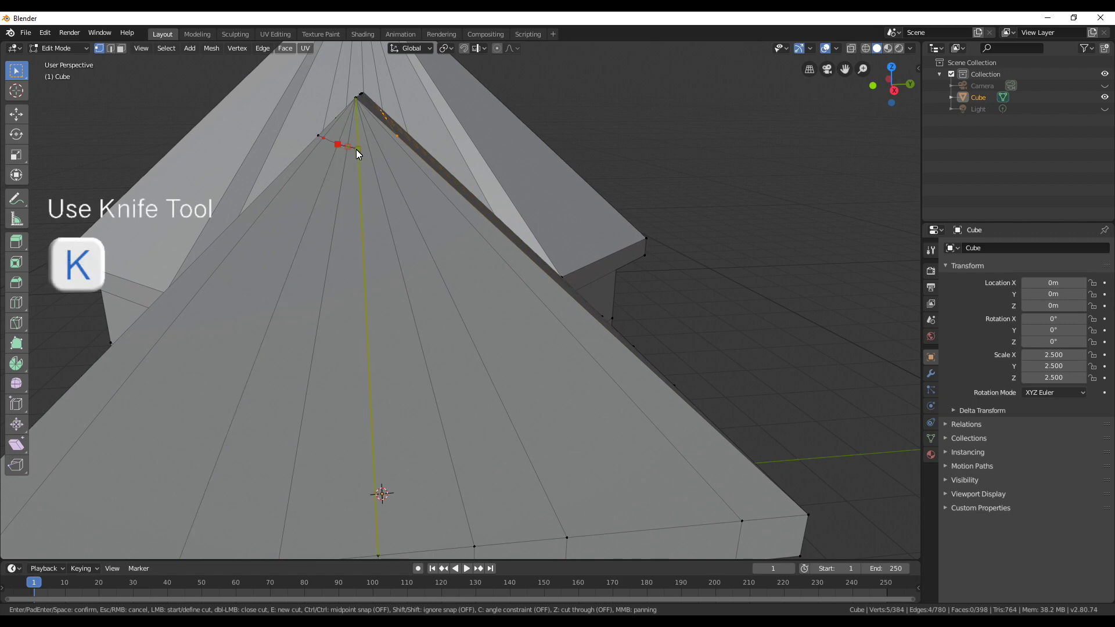
pyautogui.click(397, 136)
pyautogui.press('Return')
# - Slide vertices of the cut below the gable peak along their edges to even out the row
pyautogui.moveTo(406, 207); pyautogui.dragTo(437, 254, button='middle')
pyautogui.press('g')
pyautogui.press('g')
pyautogui.press('g')
pyautogui.press('g')
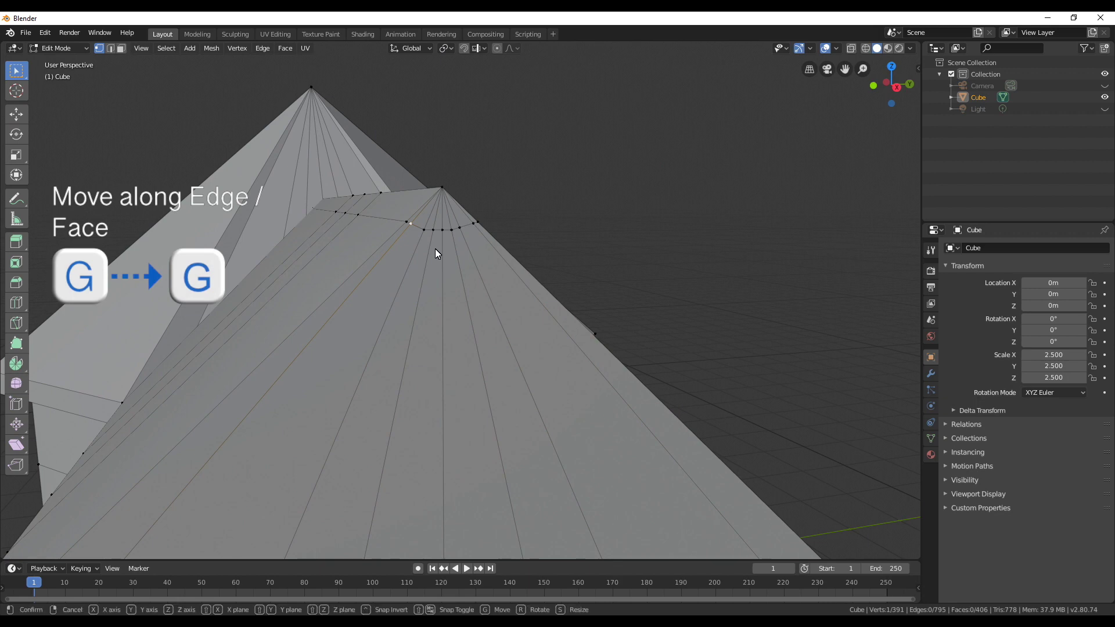
pyautogui.click(475, 226)
pyautogui.press('g')
pyautogui.click(469, 227)
# - Slide the outer division edges on the wing's front rim outward onto the corner edges on both sides
pyautogui.moveTo(479, 304); pyautogui.dragTo(410, 305, button='middle')
pyautogui.scroll(-3, 441, 352)
pyautogui.press('2')
pyautogui.scroll(2, 410, 305)
pyautogui.click(343, 255)
pyautogui.scroll(2, 343, 256)
pyautogui.press('g')
pyautogui.press('g')
pyautogui.click(120, 305)
pyautogui.click(537, 346)
pyautogui.press('g')
pyautogui.press('g')
pyautogui.click(707, 350)
# - Slide the two remaining inner edges of the wing's front rim onto the center edge
pyautogui.click(485, 339)
pyautogui.press('g')
pyautogui.press('g')
pyautogui.click(358, 336)
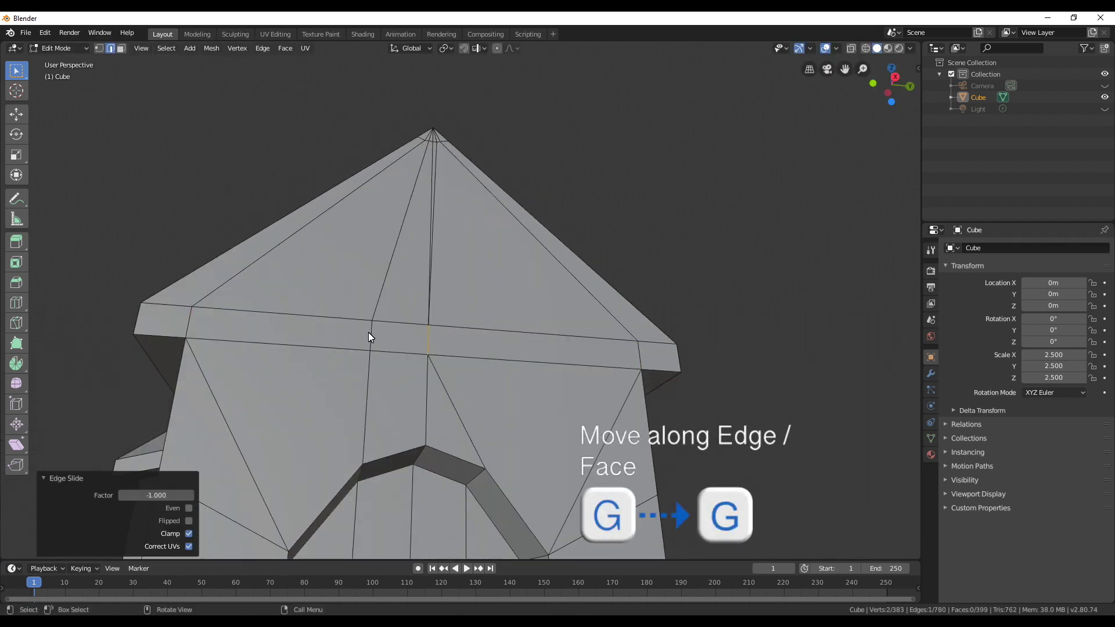
pyautogui.press('g')
pyautogui.press('g')
pyautogui.click(645, 343)
# - Slide the cut vertex just right of center below the gable peak onto the center vertex
pyautogui.scroll(4, 460, 158)
pyautogui.scroll(-5, 461, 159)
pyautogui.scroll(1, 488, 284)
pyautogui.click(98, 49)
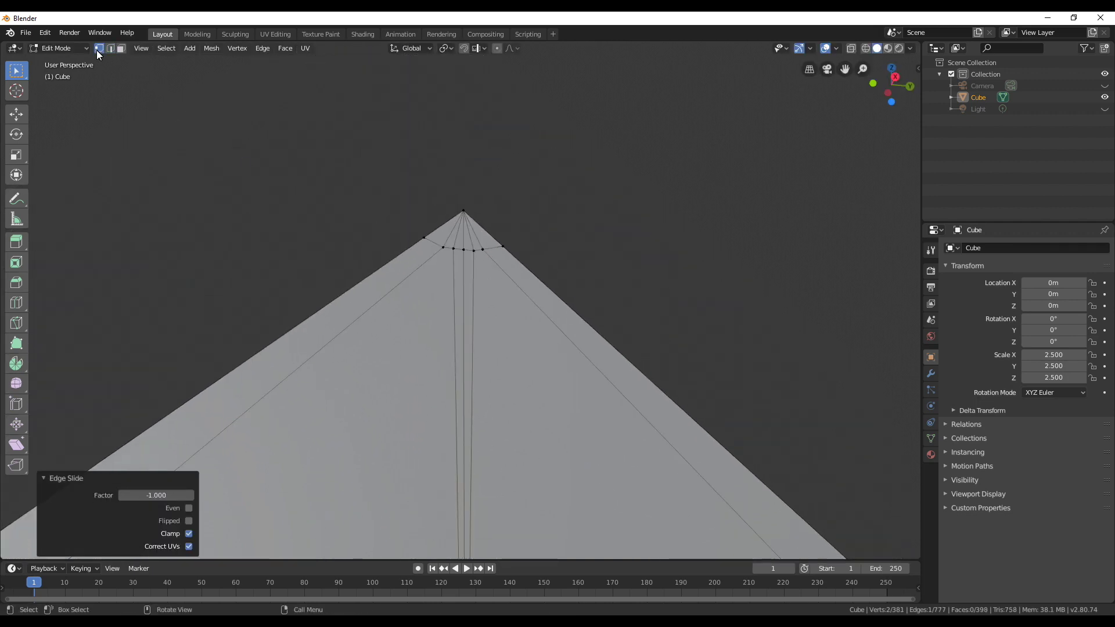
pyautogui.click(476, 249)
pyautogui.press('g')
pyautogui.press('g')
pyautogui.click(456, 252)
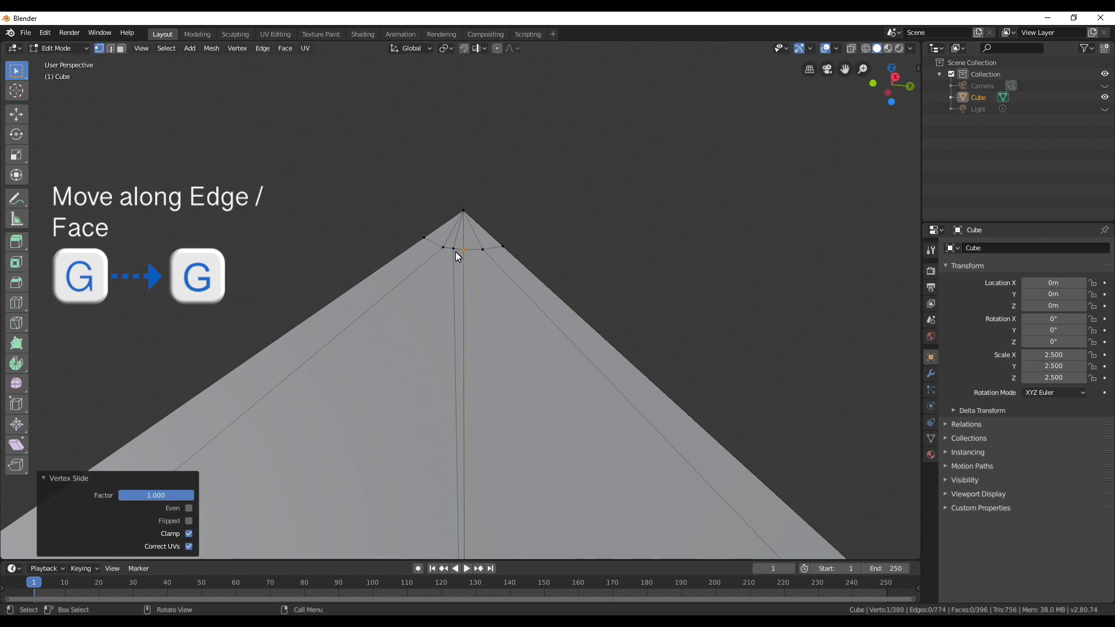
# - Slide the cut vertex just left of center below the gable peak onto the center vertex
pyautogui.press('g')
pyautogui.press('g')
pyautogui.click(589, 291)
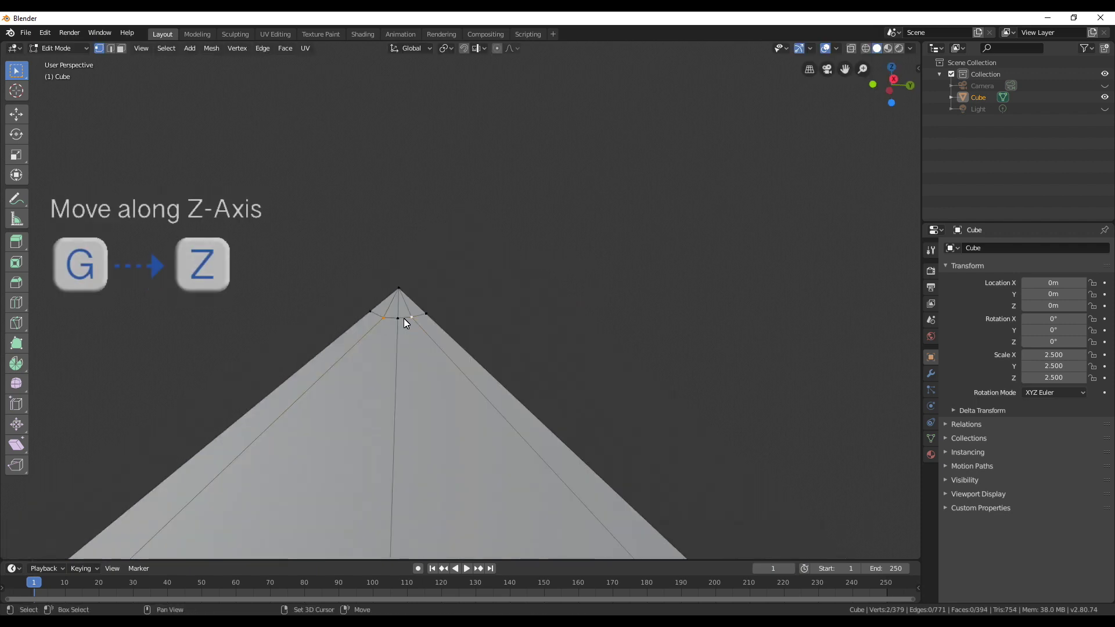
# - Move the two cut vertices on either side of the center below the gable peak along Z to line up the row
pyautogui.press('g')
pyautogui.press('z')
pyautogui.click(439, 395)
pyautogui.scroll(-2, 439, 397)
pyautogui.press('g')
pyautogui.press('z')
pyautogui.click(448, 407)
pyautogui.scroll(2, 447, 407)
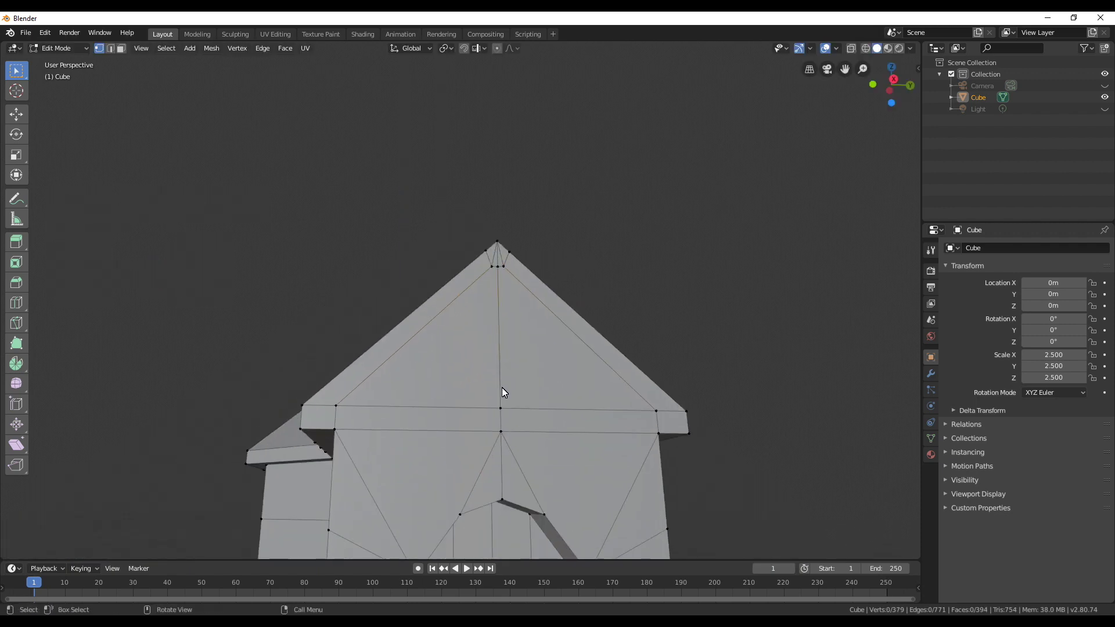
# - Select the front rim faces along both gable slopes, including the peak and eave ends, and extrude them slightly outward
pyautogui.click(120, 49)
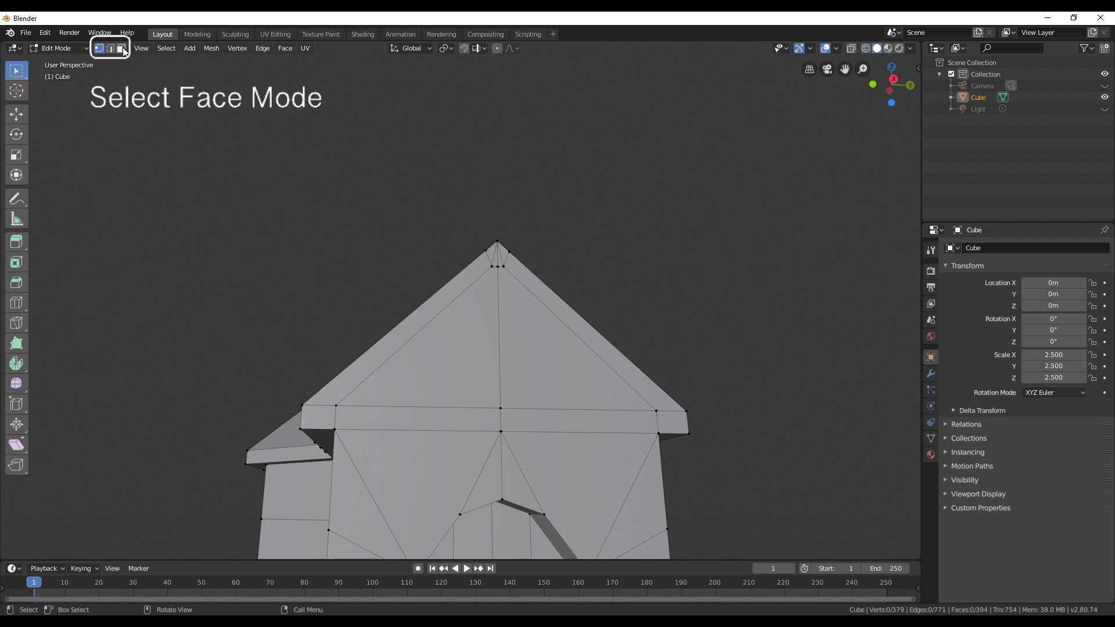
pyautogui.click(326, 415)
pyautogui.keyDown('shift'); pyautogui.click(480, 259); pyautogui.keyUp('shift')
pyautogui.keyDown('shift'); pyautogui.click(497, 261); pyautogui.keyUp('shift')
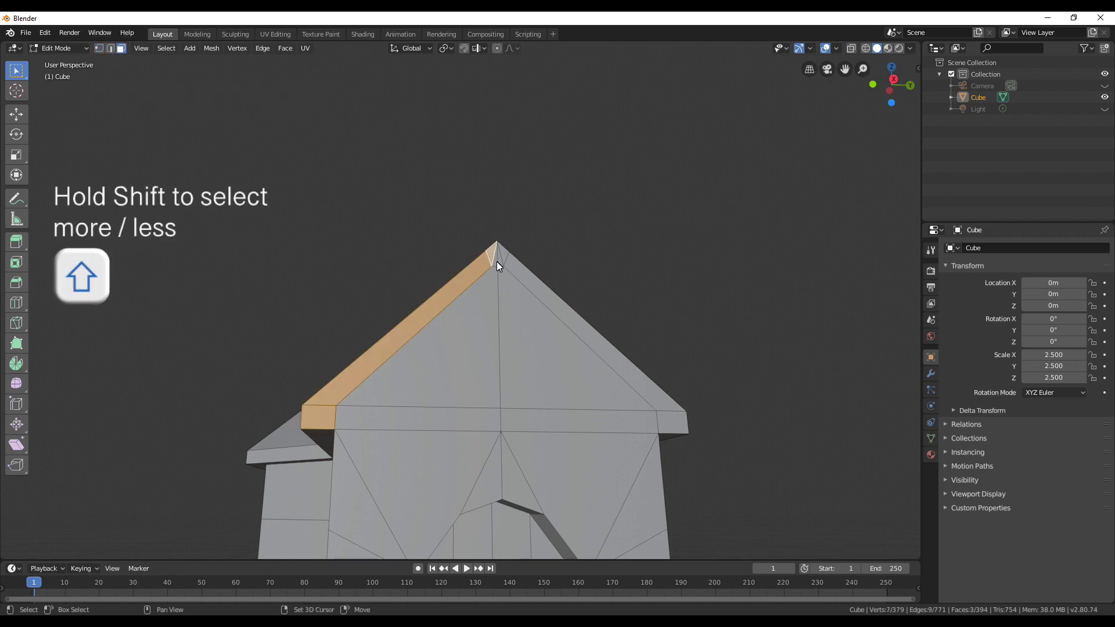
pyautogui.keyDown('shift'); pyautogui.click(676, 414); pyautogui.keyUp('shift')
pyautogui.press('e')
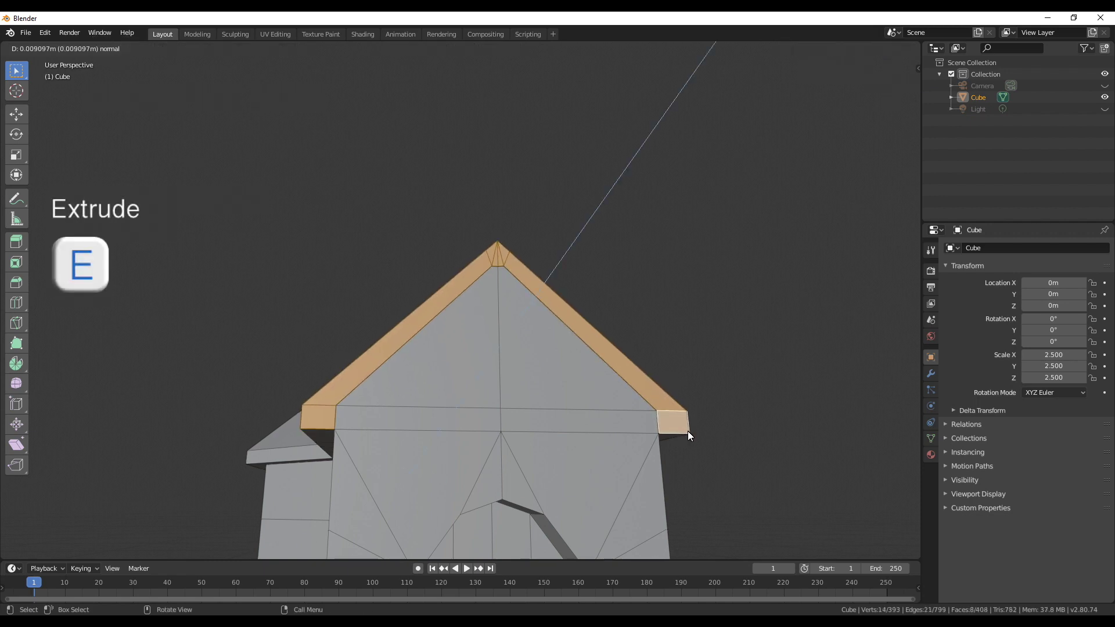
pyautogui.click(698, 434)
# - Move the extruded gable rim along the X axis and clear the selection
pyautogui.moveTo(699, 433); pyautogui.dragTo(405, 323, button='middle')
pyautogui.hotkey('alt', 'a')
pyautogui.hotkey('ctrl', 'z')
pyautogui.press('g')
pyautogui.press('x')
pyautogui.click(545, 387)
pyautogui.hotkey('alt', 'a')
# - In wireframe shading, slide the first extra eave vertex of the octagonal roof beside the wing junction along its edge onto its neighbor
pyautogui.scroll(5, 444, 402)
pyautogui.click(402, 318)
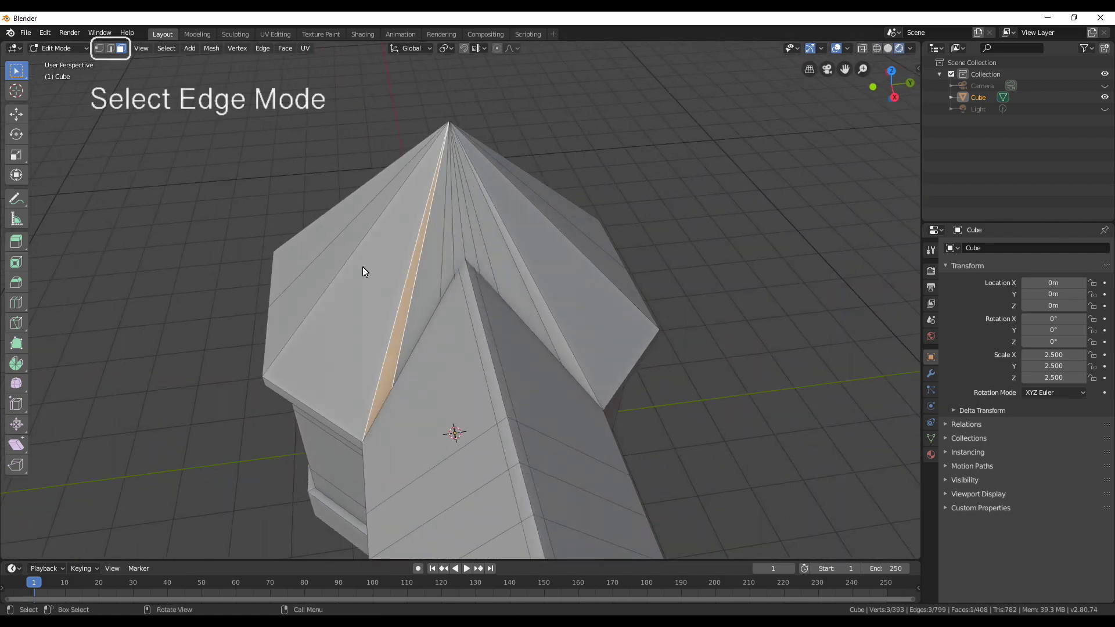
pyautogui.click(110, 48)
pyautogui.click(402, 346)
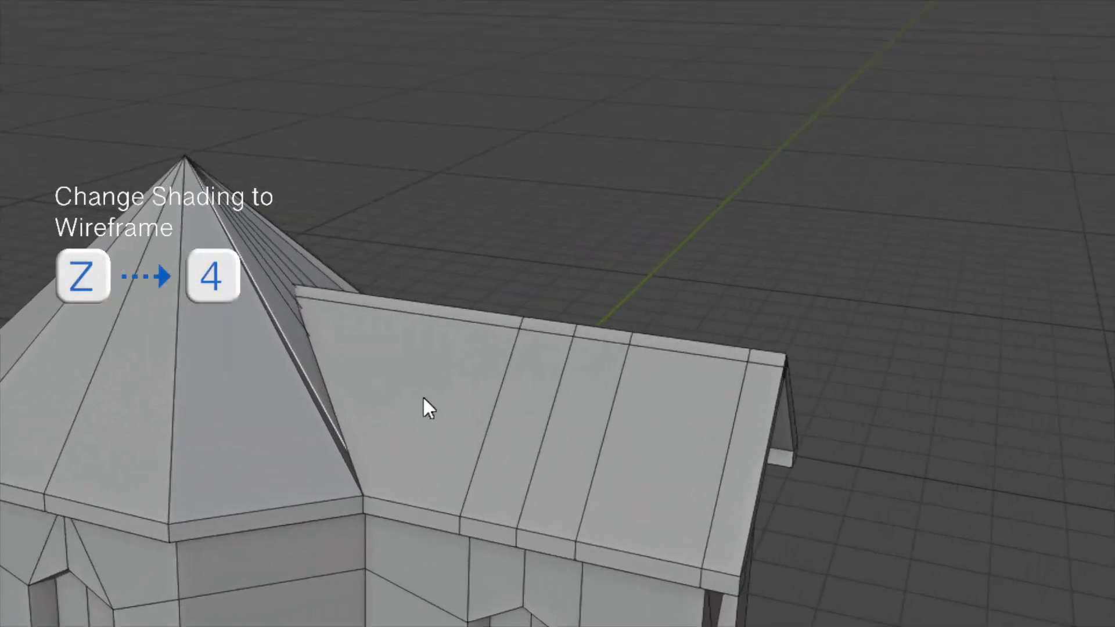
pyautogui.press('z')
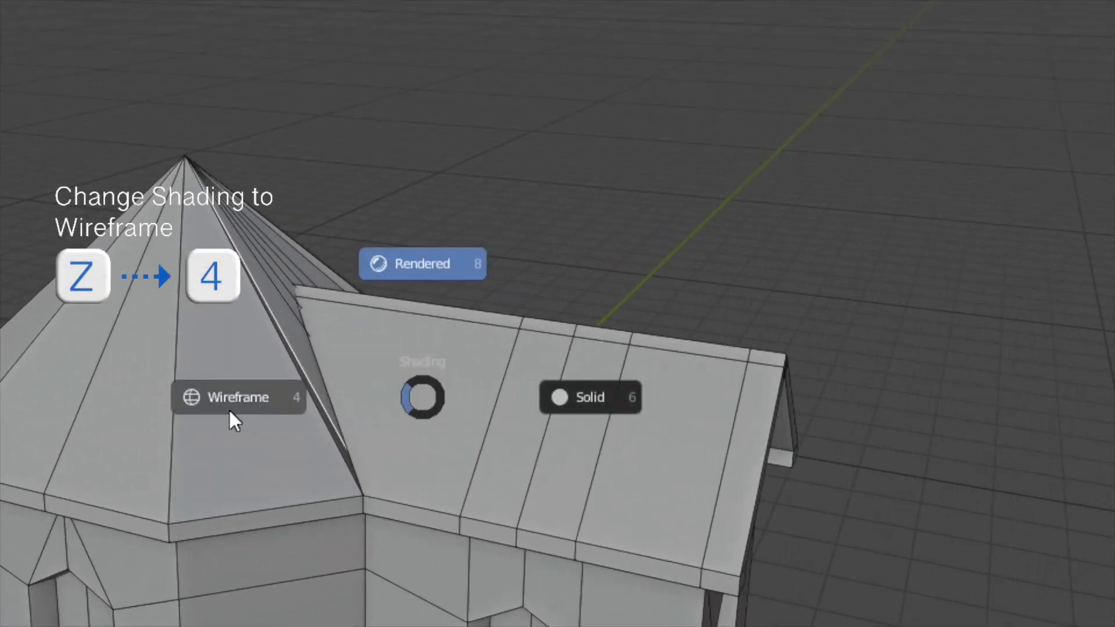
pyautogui.click(228, 409)
pyautogui.moveTo(440, 399)
pyautogui.mouseDown(button='middle')
pyautogui.moveTo(417, 400)
pyautogui.moveTo(424, 418)
pyautogui.mouseUp(button='middle')
pyautogui.click(99, 49)
pyautogui.click(399, 504)
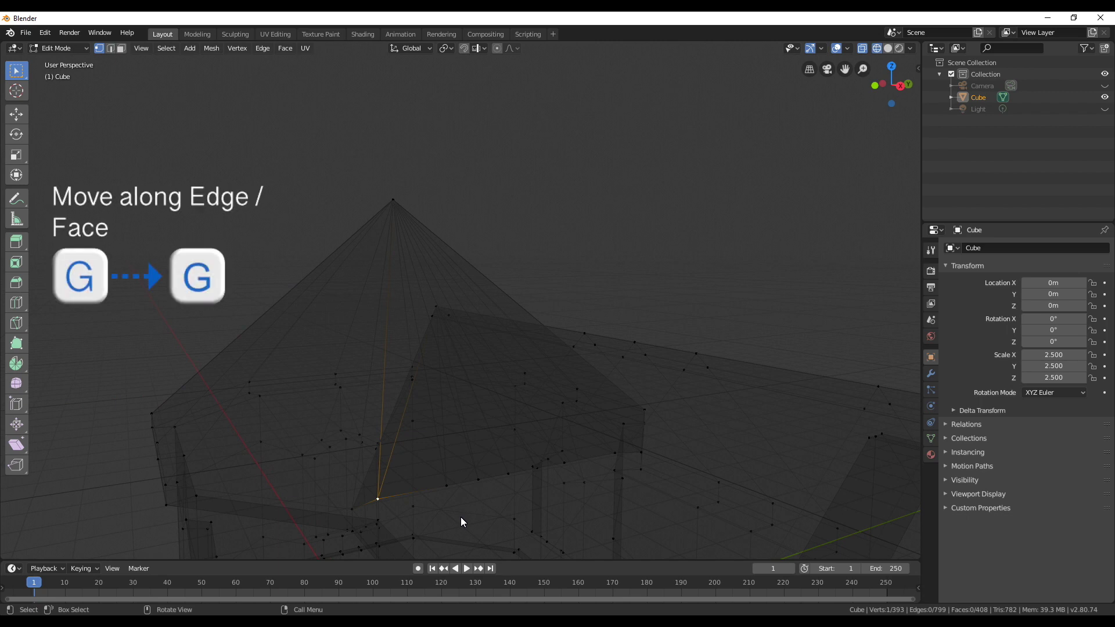
pyautogui.press('g')
pyautogui.press('g')
pyautogui.click(409, 524)
pyautogui.moveTo(409, 524); pyautogui.dragTo(424, 479, button='middle')
pyautogui.moveTo(626, 483); pyautogui.dragTo(542, 470, button='middle')
# - Slide the remaining extra eave vertices of the octagonal roof near the wing onto neighboring vertices and return to solid shading
pyautogui.press('g')
pyautogui.press('g')
pyautogui.click(641, 516)
pyautogui.press('g')
pyautogui.press('g')
pyautogui.click(674, 503)
pyautogui.press('g')
pyautogui.press('g')
pyautogui.click(448, 463)
pyautogui.press('g')
pyautogui.press('g')
pyautogui.click(504, 469)
pyautogui.press('g')
pyautogui.press('g')
pyautogui.click(482, 462)
pyautogui.press('g')
pyautogui.press('g')
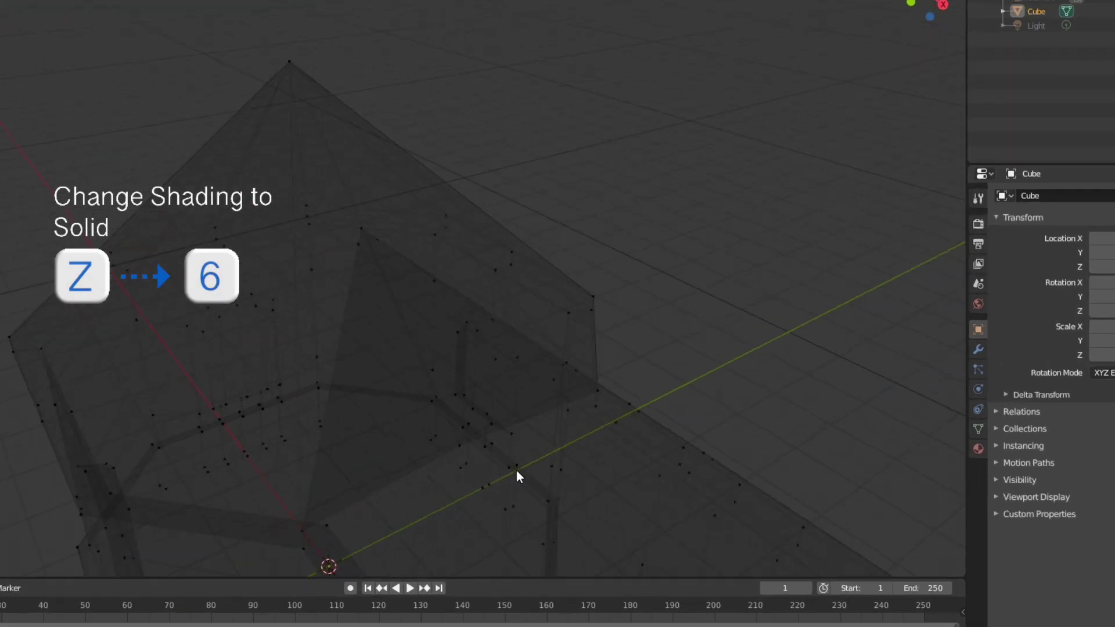
pyautogui.press('z')
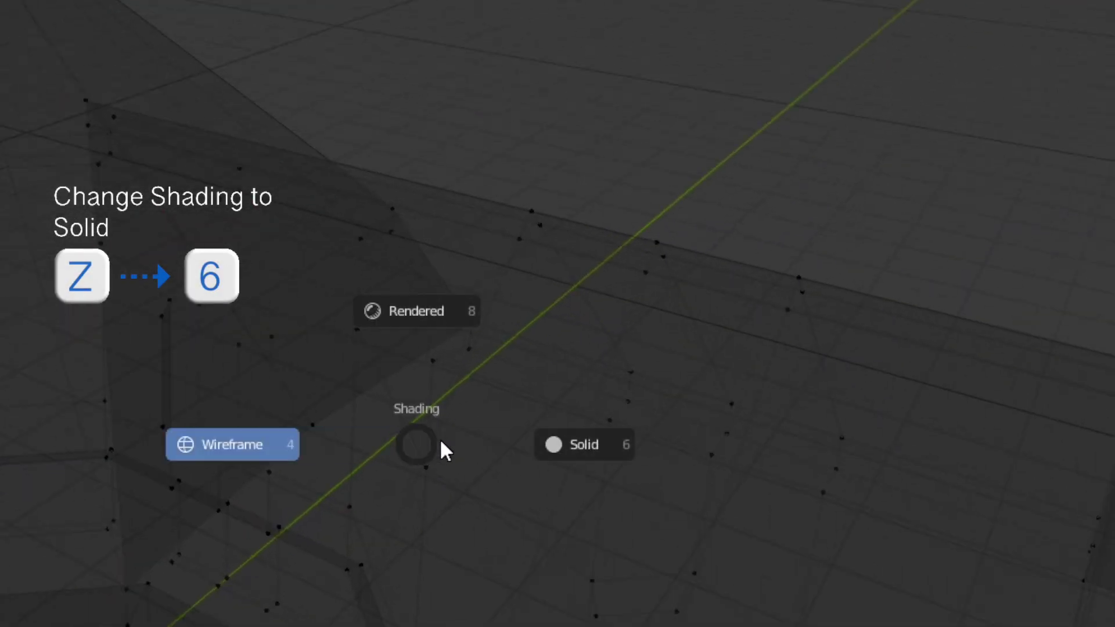
pyautogui.press('6')
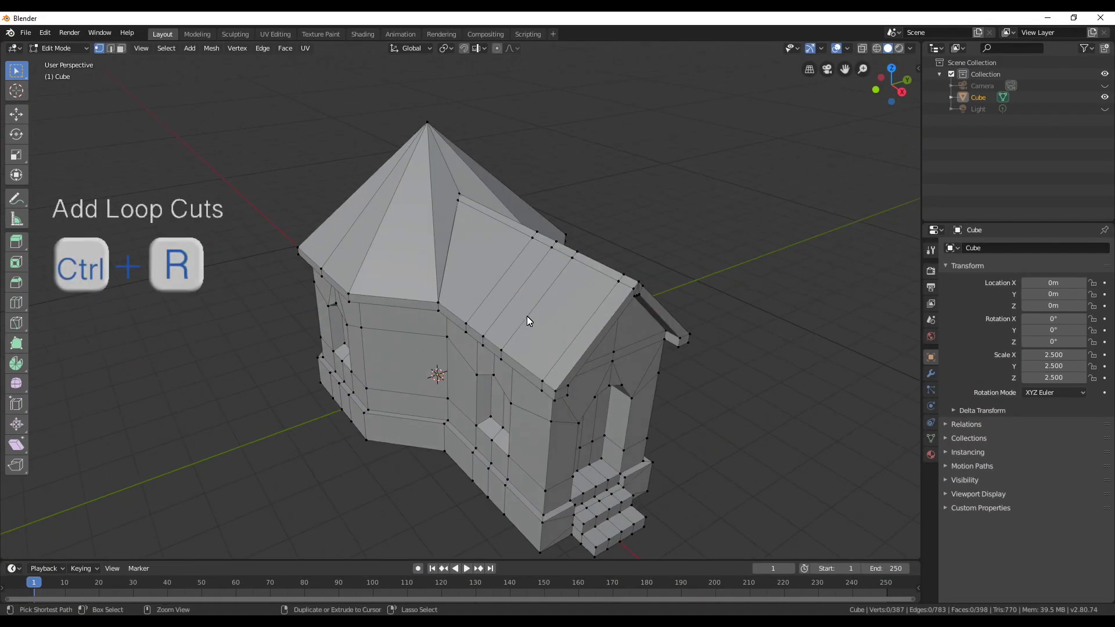
# - Add a single loop cut running lengthwise along both slopes of the wing roof, with a slide factor of -0.238
pyautogui.hotkey('ctrl', 'r')
pyautogui.click(554, 336)
pyautogui.click(548, 323)
pyautogui.moveTo(548, 324); pyautogui.dragTo(542, 386, button='middle')
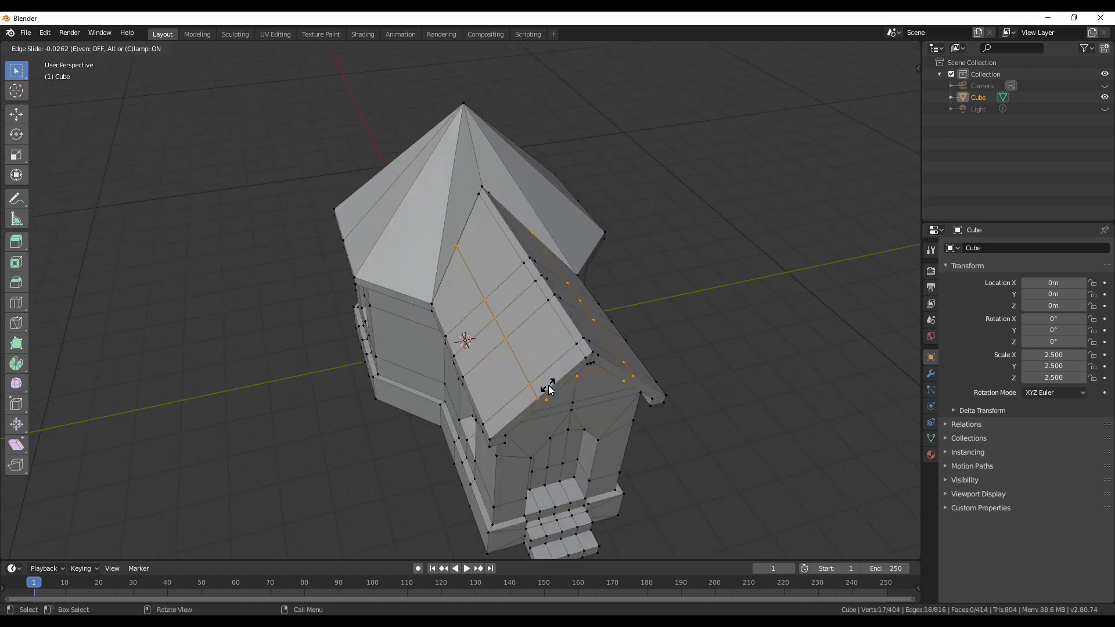
# - Select the block of faces straddling the middle of the wing's ridge in top view and extrude it 0.798 m for a chimney
pyautogui.press('KP_7')
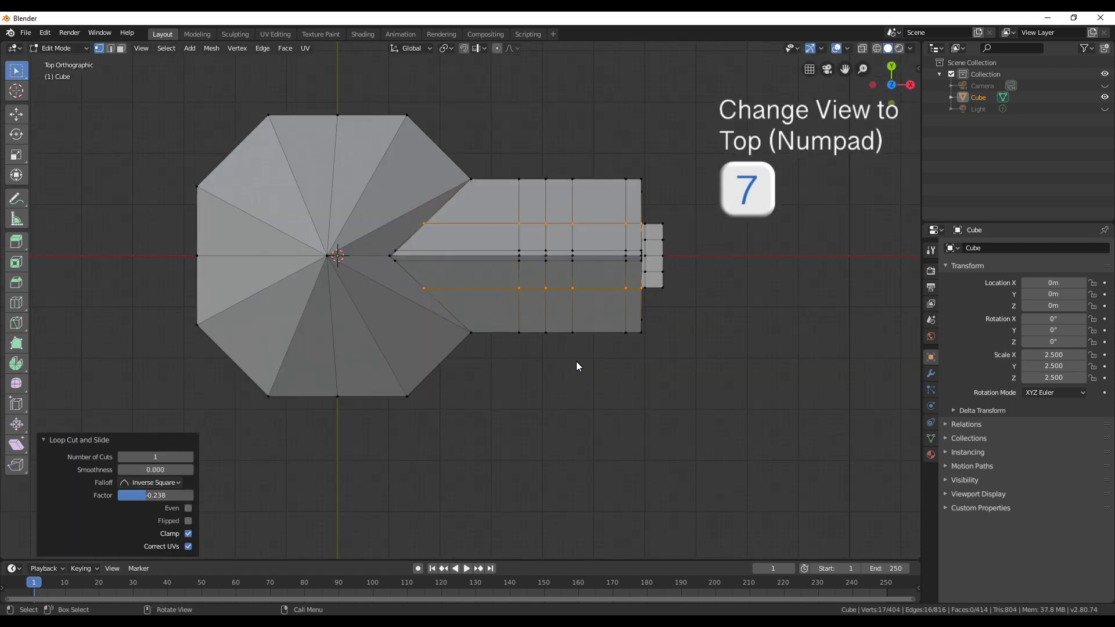
pyautogui.press('3')
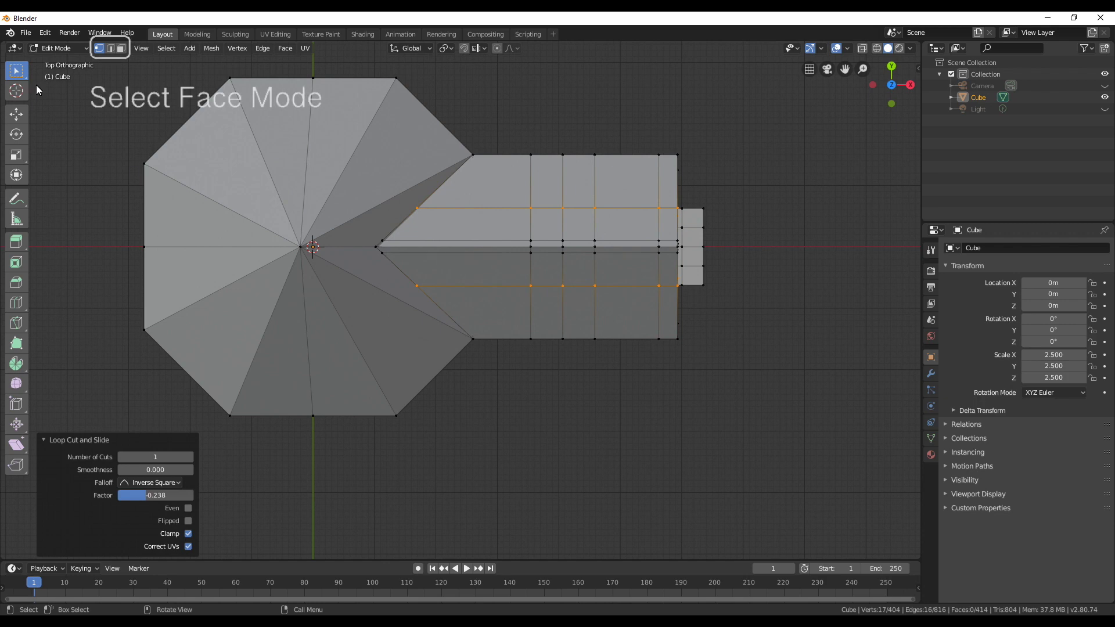
pyautogui.click(566, 258)
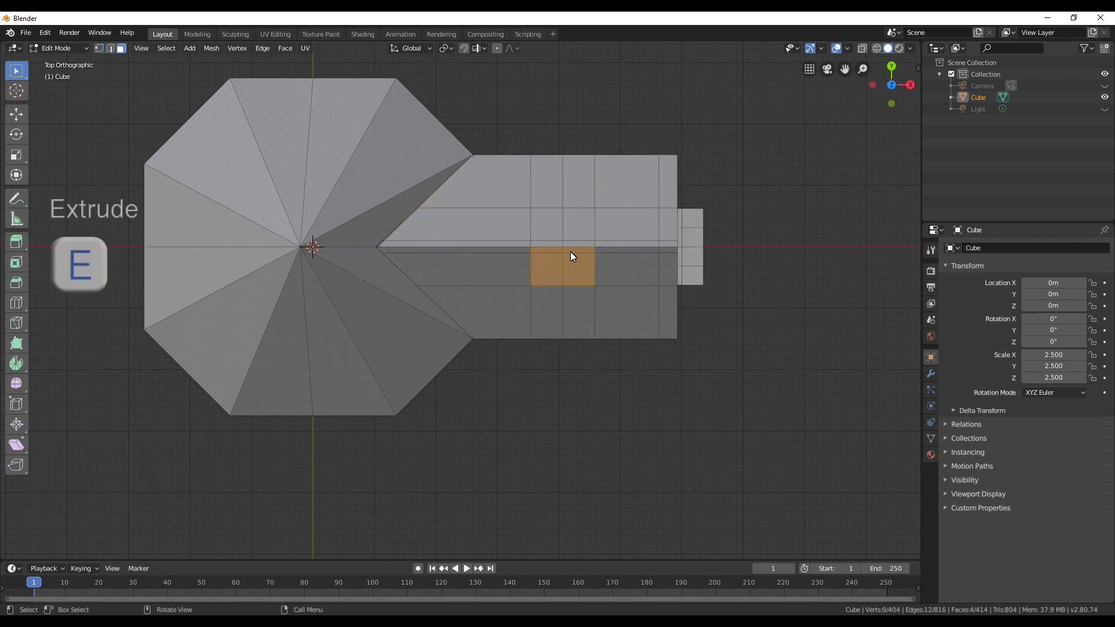
pyautogui.keyDown('shift'); pyautogui.click(549, 231); pyautogui.keyUp('shift')
pyautogui.moveTo(568, 257); pyautogui.dragTo(637, 341, button='middle')
pyautogui.press('e')
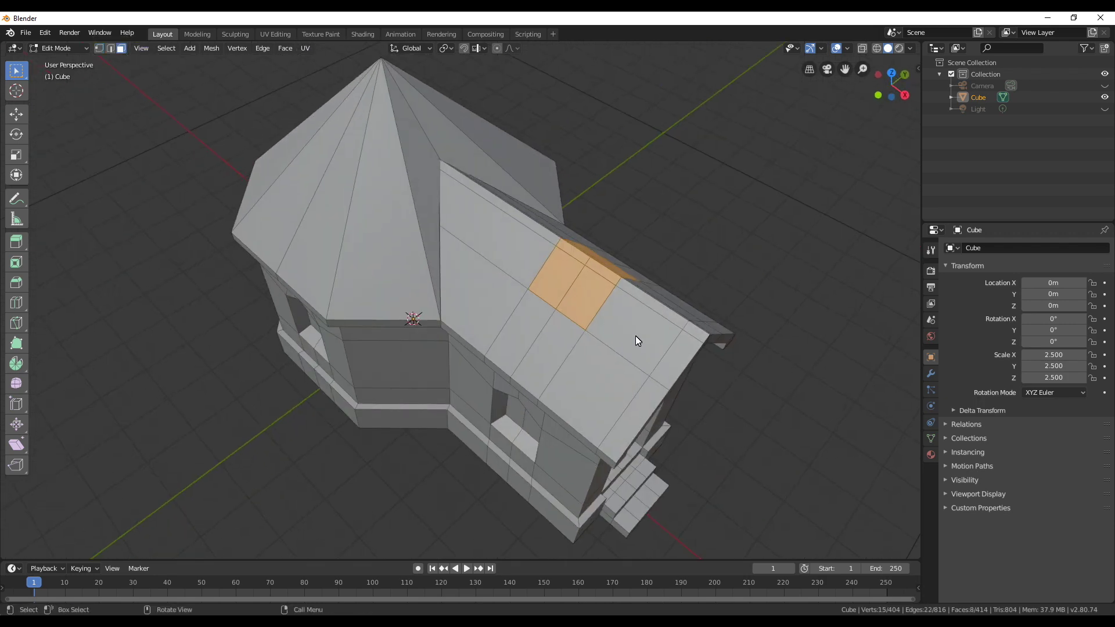
pyautogui.click(678, 344)
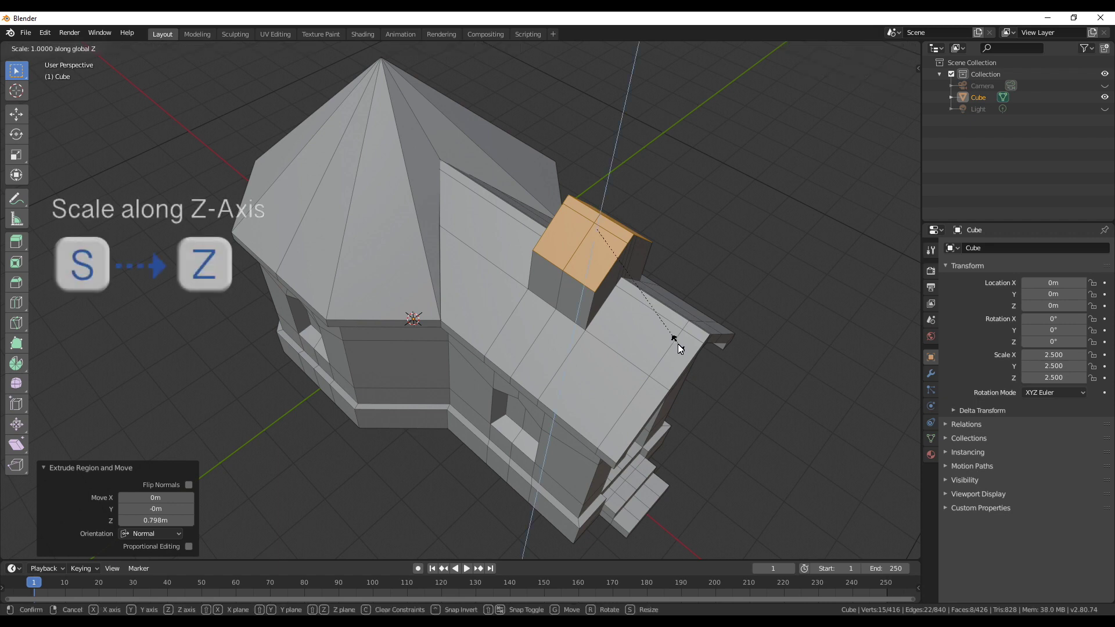
# - Flatten the chimney's top faces by scaling them to 0 along Z
pyautogui.press('s')
pyautogui.press('z')
pyautogui.press('0')
pyautogui.press('Return')
# - Extrude the chimney's top slightly upward and scale it to 0.850 to form a sloped ledge
pyautogui.moveTo(664, 313); pyautogui.dragTo(618, 336, button='middle')
pyautogui.press('e')
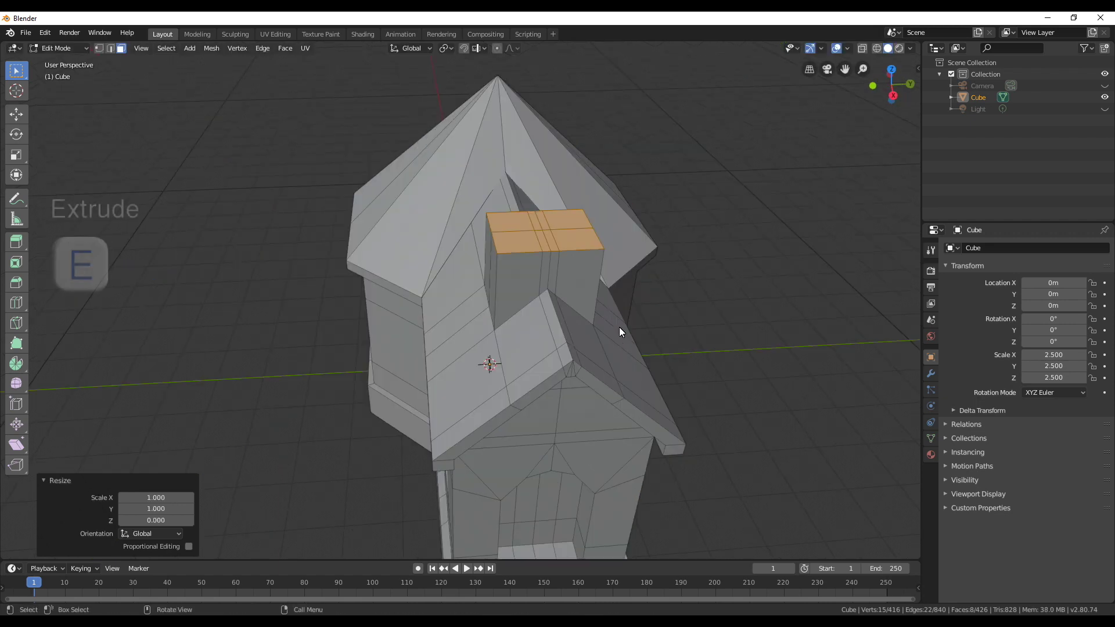
pyautogui.click(622, 319)
pyautogui.press('s')
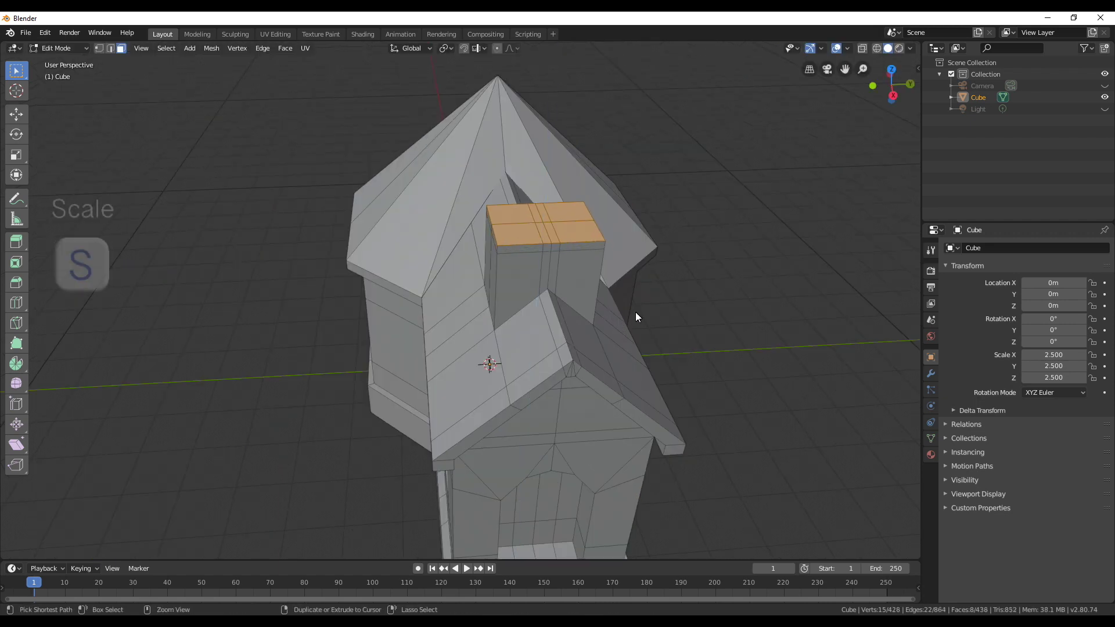
pyautogui.click(618, 302)
# - Extrude the narrowed chimney top 0.877 m upward
pyautogui.press('e')
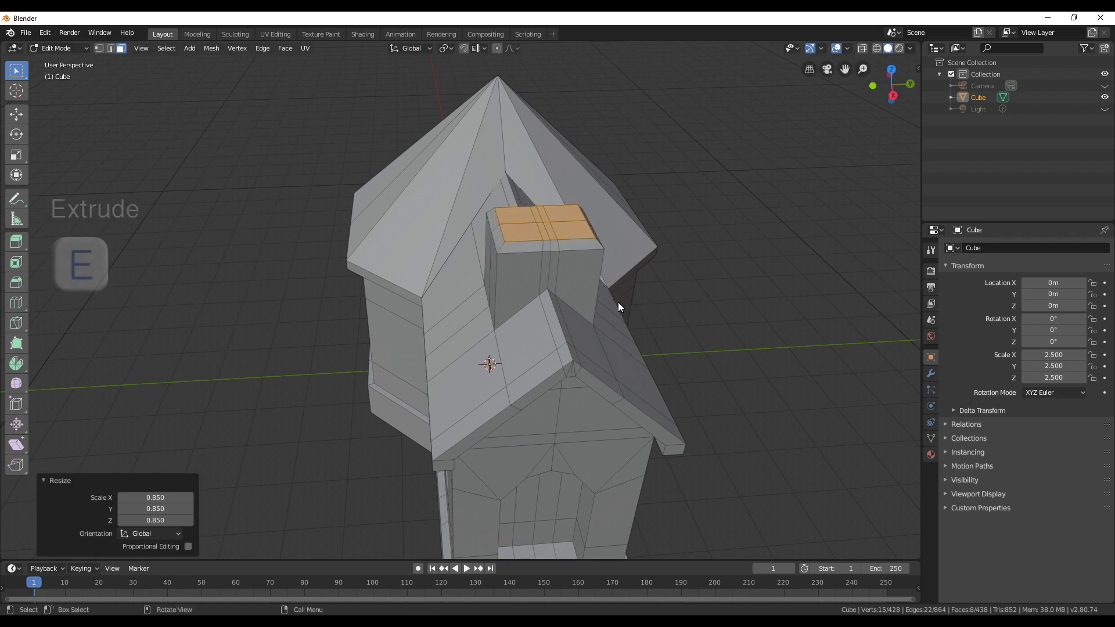
pyautogui.click(640, 292)
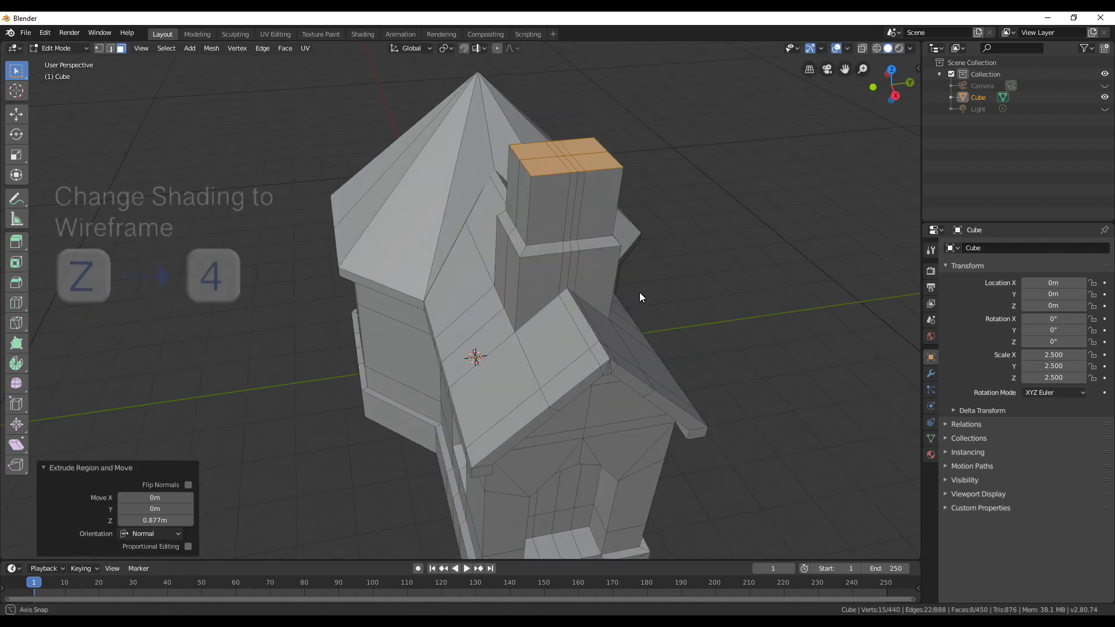
pyautogui.moveTo(640, 291); pyautogui.dragTo(646, 292, button='middle')
# - In wireframe front view, select the chimney's upper section including the ledge and move it along Z
pyautogui.press('z')
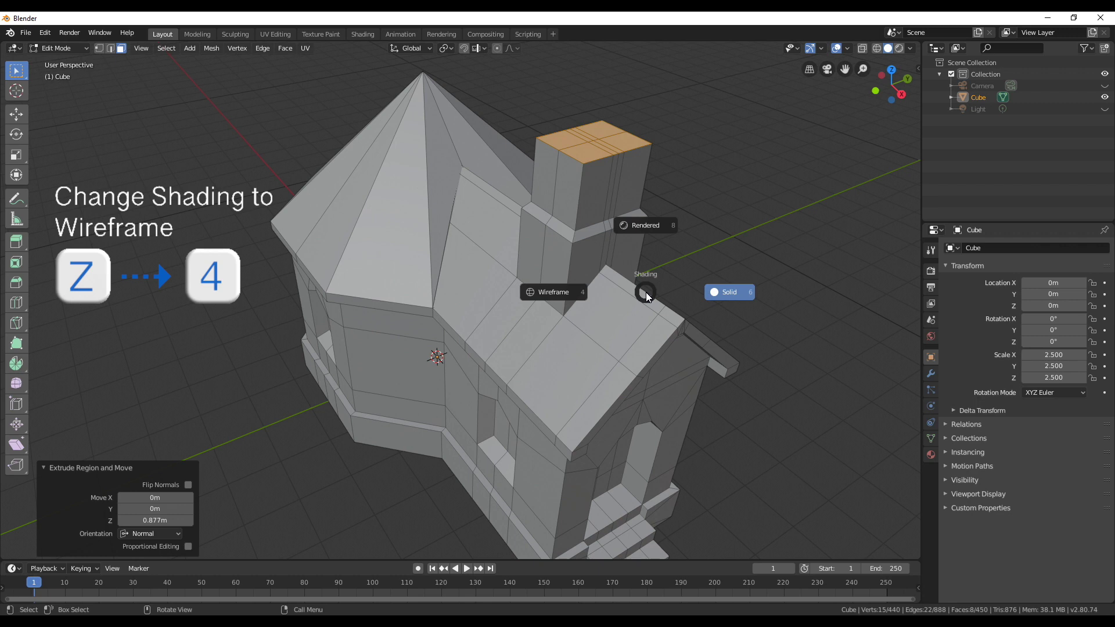
pyautogui.press('4')
pyautogui.press('KP_1')
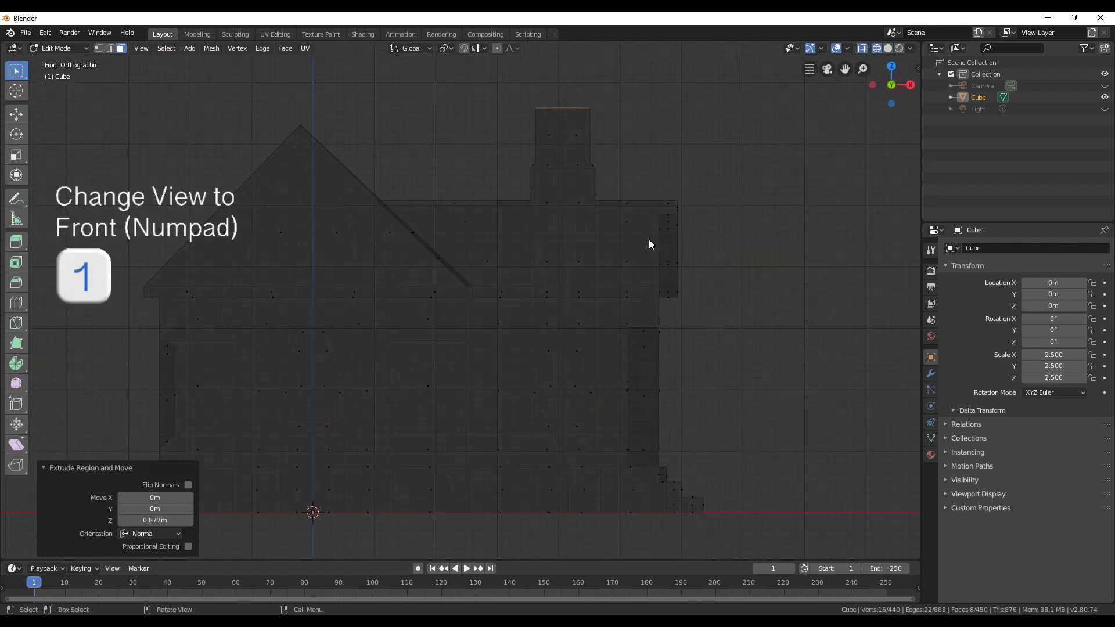
pyautogui.keyDown('shift'); pyautogui.moveTo(665, 193); pyautogui.dragTo(591, 223, button='middle'); pyautogui.keyUp('shift')
pyautogui.moveTo(398, 123); pyautogui.dragTo(622, 247)
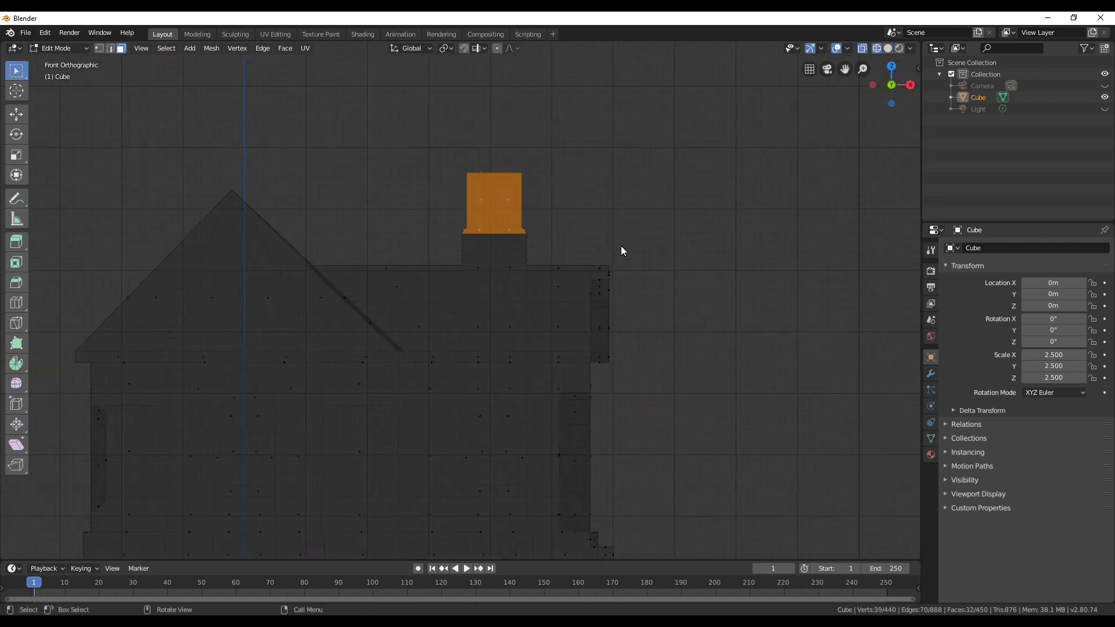
pyautogui.press('g')
pyautogui.press('z')
pyautogui.click(624, 253)
# - Adjust the height of the chimney's top along Z and return to solid shading
pyautogui.moveTo(447, 151); pyautogui.dragTo(567, 190)
pyautogui.press('g')
pyautogui.press('z')
pyautogui.click(574, 192)
pyautogui.moveTo(573, 203); pyautogui.dragTo(511, 249, button='middle')
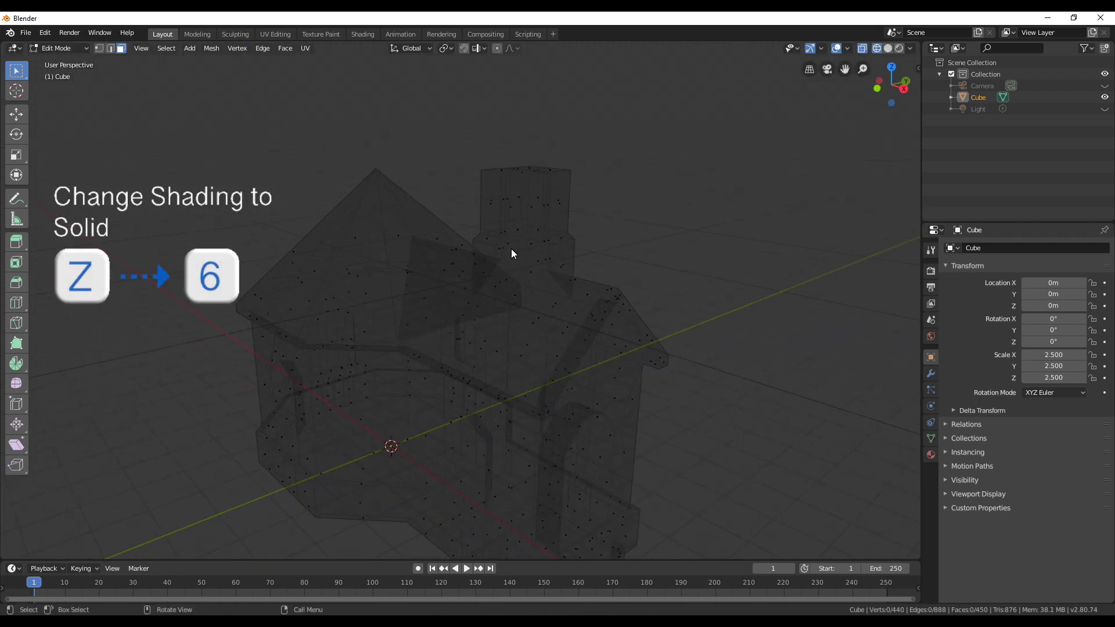
pyautogui.press('z')
pyautogui.press('6')
# - Select all the faces on the chimney's top and extrude them 0.0756 m
pyautogui.moveTo(611, 252)
pyautogui.mouseDown(button='middle')
pyautogui.moveTo(591, 263)
pyautogui.moveTo(635, 269)
pyautogui.moveTo(565, 221)
pyautogui.mouseUp(button='middle')
pyautogui.scroll(3, 565, 221)
pyautogui.click(616, 145)
pyautogui.keyDown('shift'); pyautogui.click(632, 123); pyautogui.keyUp('shift')
pyautogui.keyDown('shift'); pyautogui.click(632, 116); pyautogui.keyUp('shift')
pyautogui.keyDown('shift'); pyautogui.click(601, 114); pyautogui.keyUp('shift')
pyautogui.keyDown('shift'); pyautogui.click(576, 116); pyautogui.keyUp('shift')
pyautogui.press('e')
pyautogui.click(626, 141)
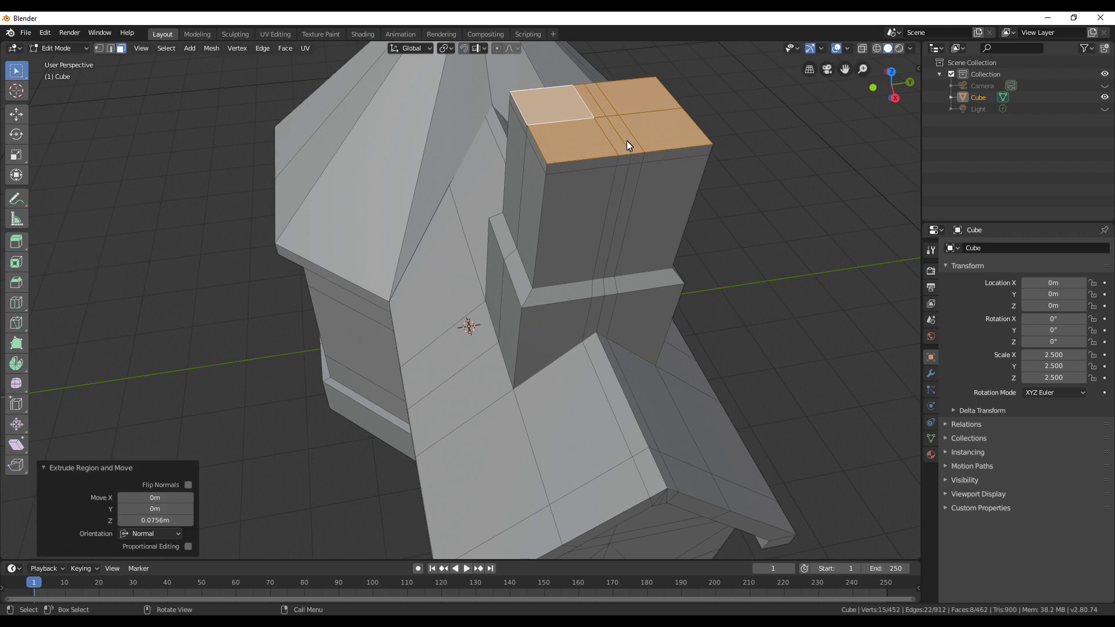
# - Scale the chimney's top outward into a flared cap, extrude it, and rescale the new top faces
pyautogui.press('s')
pyautogui.click(665, 161)
pyautogui.press('e')
pyautogui.click(669, 139)
pyautogui.press('s')
pyautogui.click(662, 132)
# - Extrude the cap's top faces further and scale them down to a small inner rectangle
pyautogui.press('e')
pyautogui.click(629, 180)
pyautogui.press('e')
pyautogui.click(631, 172)
pyautogui.press('s')
pyautogui.click(617, 123)
# - Select the vertical edge loop right of the chimney's center and slide it onto the center loop along the ridge
pyautogui.moveTo(617, 123); pyautogui.dragTo(560, 246, button='middle')
pyautogui.keyDown('alt'); pyautogui.click(560, 246); pyautogui.keyUp('alt')
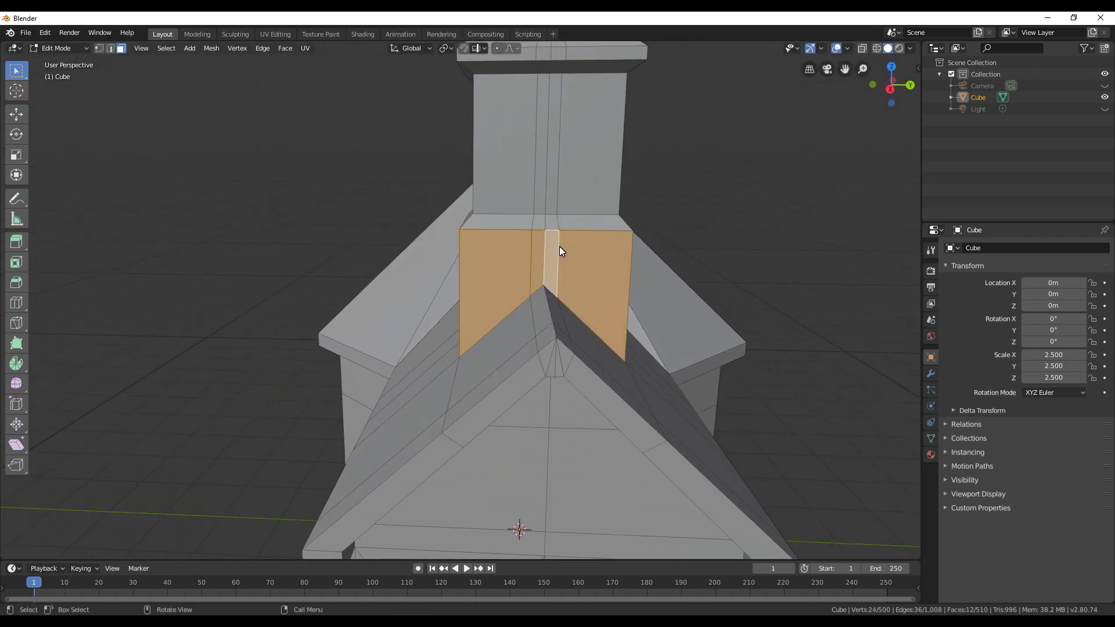
pyautogui.click(110, 49)
pyautogui.keyDown('alt'); pyautogui.click(556, 245); pyautogui.keyUp('alt')
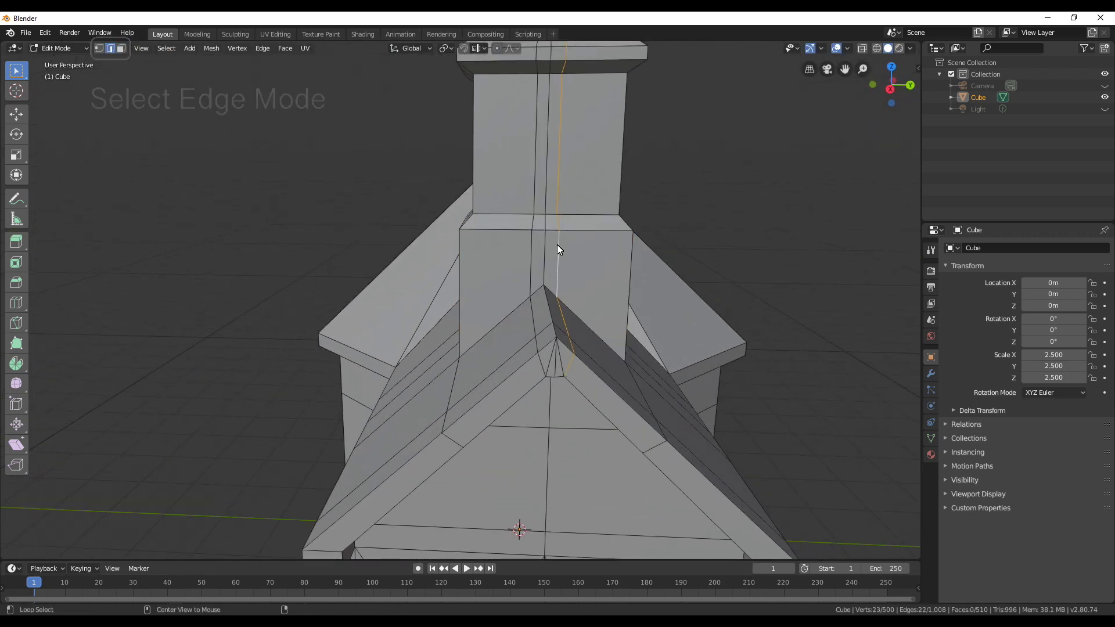
pyautogui.moveTo(565, 246); pyautogui.dragTo(523, 328, button='middle')
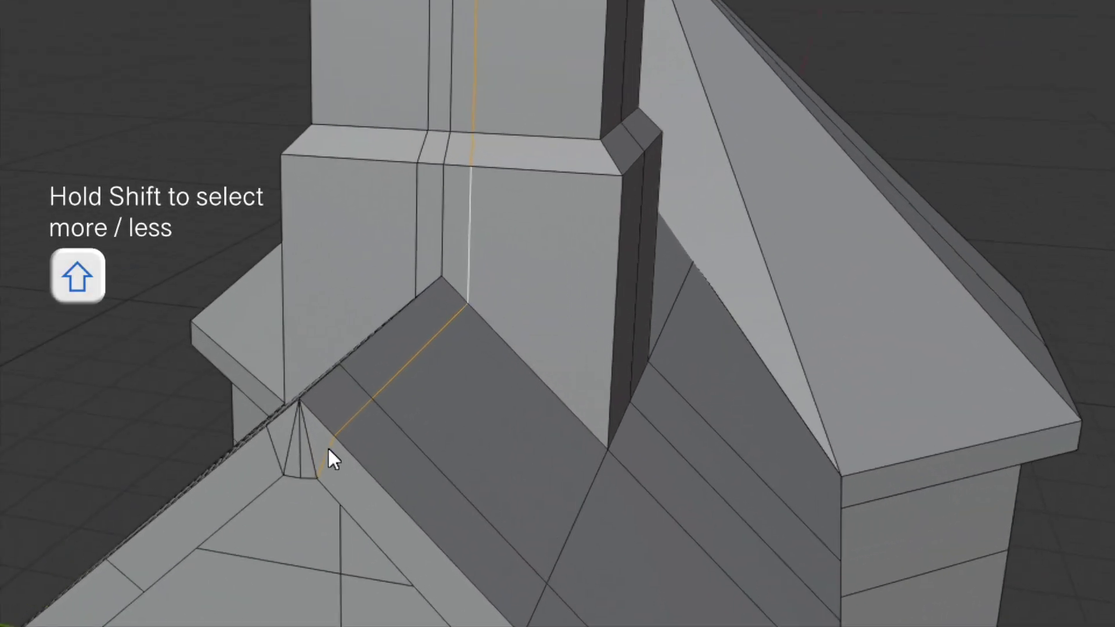
pyautogui.press('g')
pyautogui.press('g')
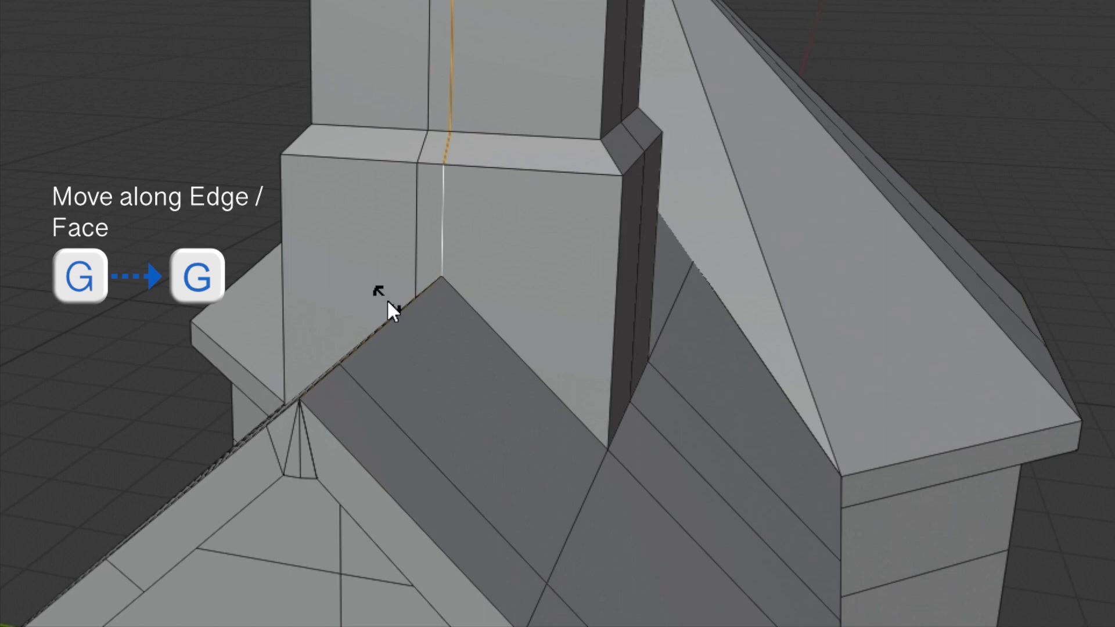
pyautogui.click(387, 299)
pyautogui.moveTo(462, 344); pyautogui.dragTo(522, 336, button='middle')
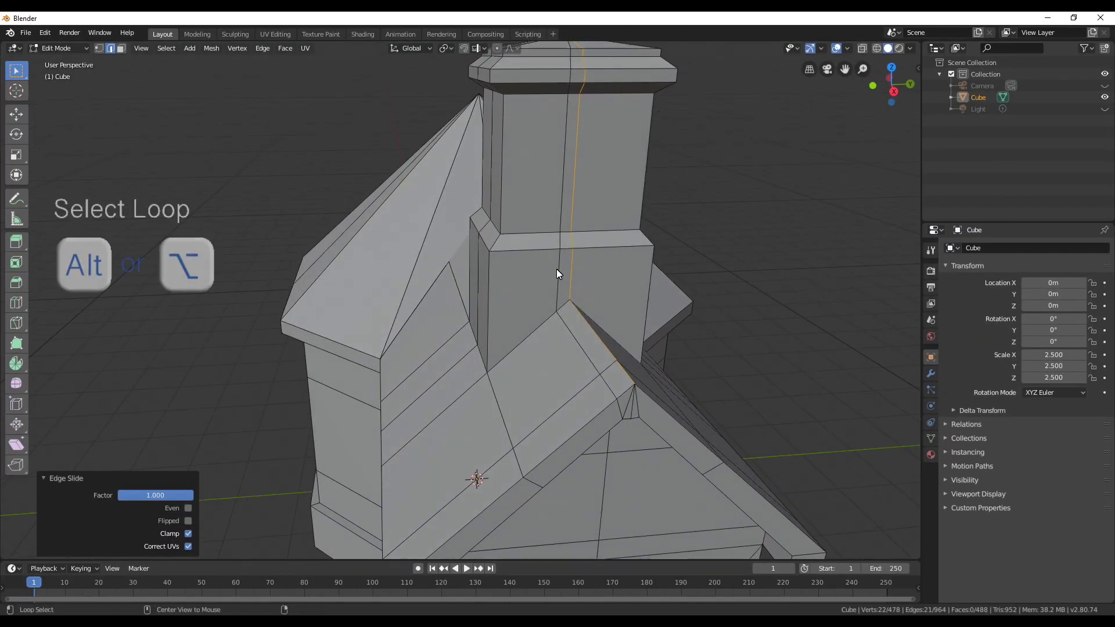
# - Slide the vertical edge loop left of the chimney's center onto the center loop and clear the selection
pyautogui.keyDown('alt'); pyautogui.click(554, 268); pyautogui.keyUp('alt')
pyautogui.moveTo(616, 403); pyautogui.dragTo(401, 344, button='middle')
pyautogui.press('g')
pyautogui.press('g')
pyautogui.click(581, 350)
pyautogui.hotkey('alt', 'a')
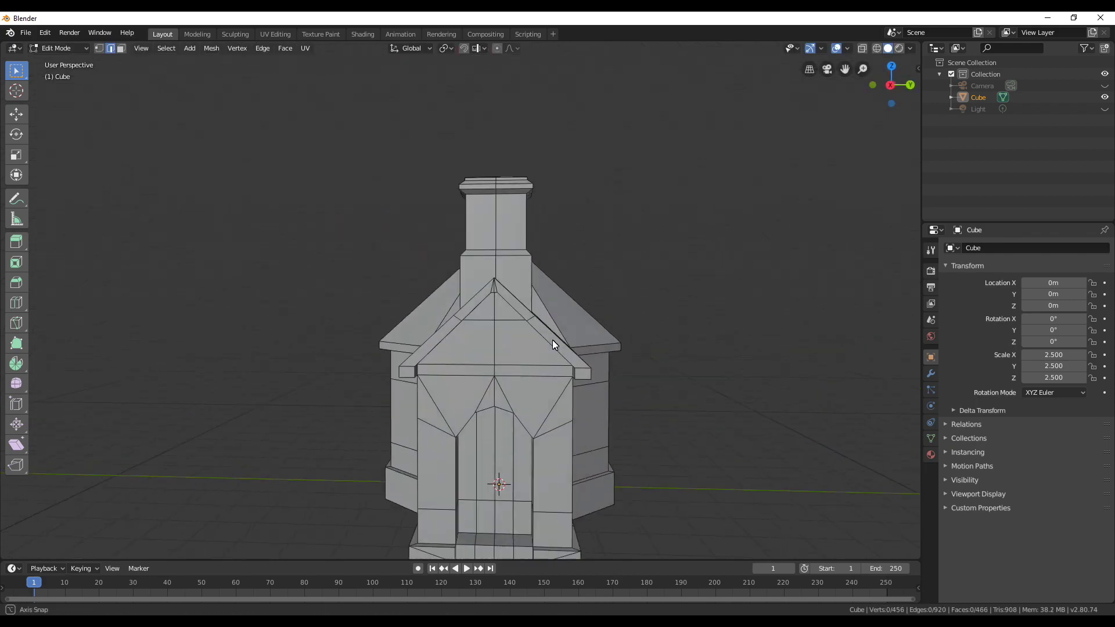
# - Scale the two opposite sides of the chimney top's inner rectangle to 0.855 along Y, and switch to face selection
pyautogui.moveTo(552, 340); pyautogui.dragTo(496, 402, button='middle')
pyautogui.scroll(5, 497, 402)
pyautogui.click(587, 447)
pyautogui.keyDown('shift'); pyautogui.click(621, 395); pyautogui.keyUp('shift')
pyautogui.keyDown('shift'); pyautogui.click(497, 329); pyautogui.keyUp('shift')
pyautogui.keyDown('shift'); pyautogui.click(472, 362); pyautogui.keyUp('shift')
pyautogui.press('s')
pyautogui.press('y')
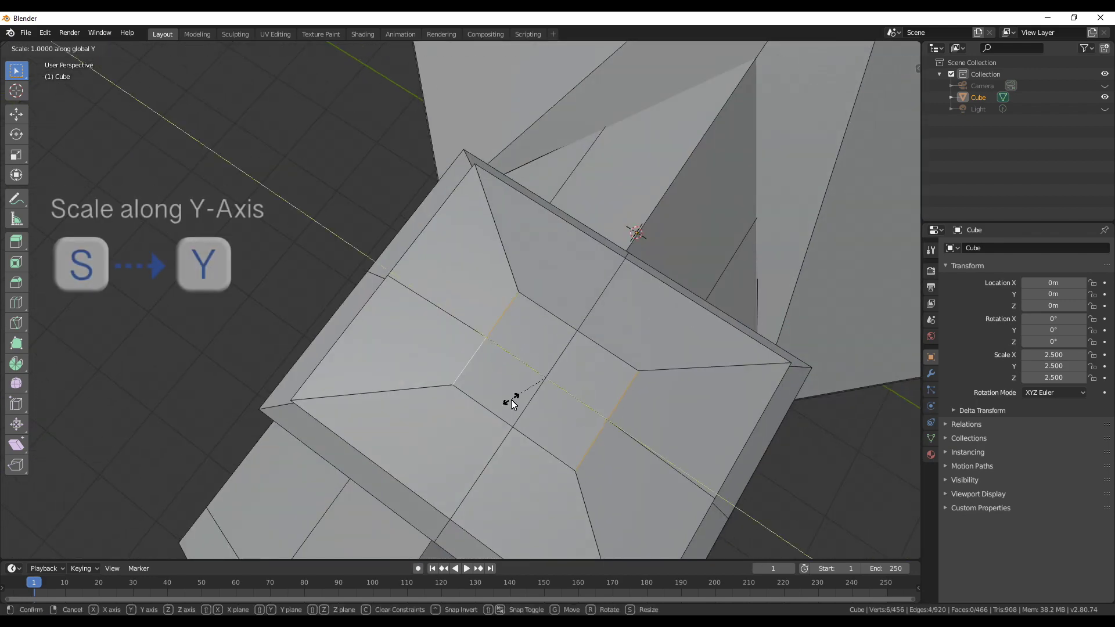
pyautogui.click(517, 399)
pyautogui.moveTo(518, 399); pyautogui.dragTo(558, 325, button='middle')
pyautogui.click(121, 48)
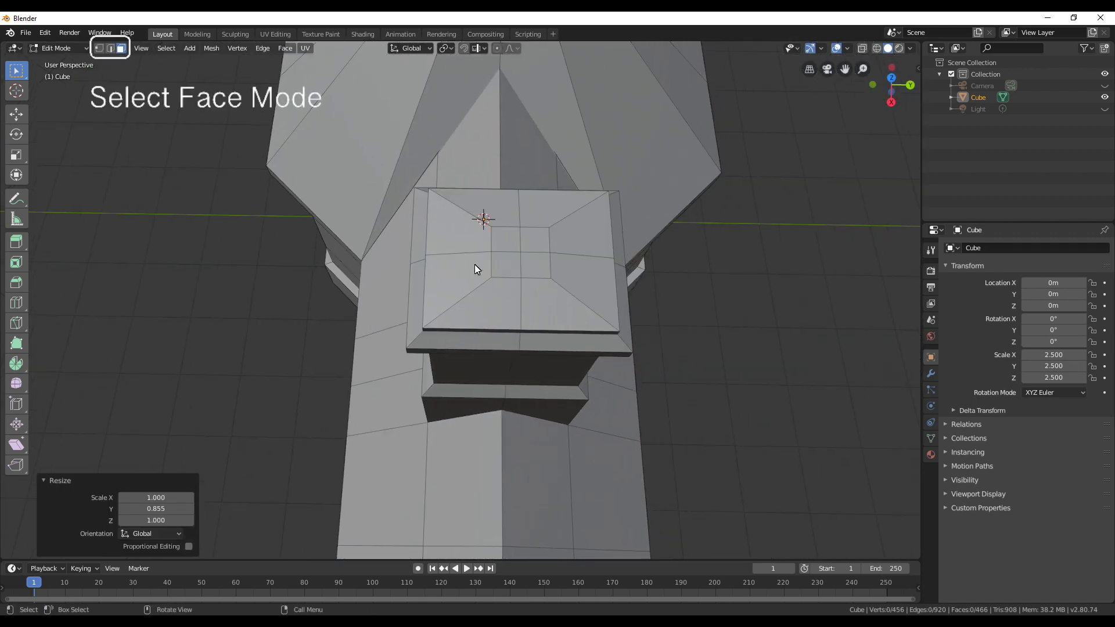
# - Select the four faces of the chimney top's inner rectangle and extrude them upward twice, the second time by 1.02 m
pyautogui.click(503, 264)
pyautogui.keyDown('shift'); pyautogui.click(506, 239); pyautogui.keyUp('shift')
pyautogui.keyDown('shift'); pyautogui.click(535, 239); pyautogui.keyUp('shift')
pyautogui.keyDown('shift'); pyautogui.click(537, 266); pyautogui.keyUp('shift')
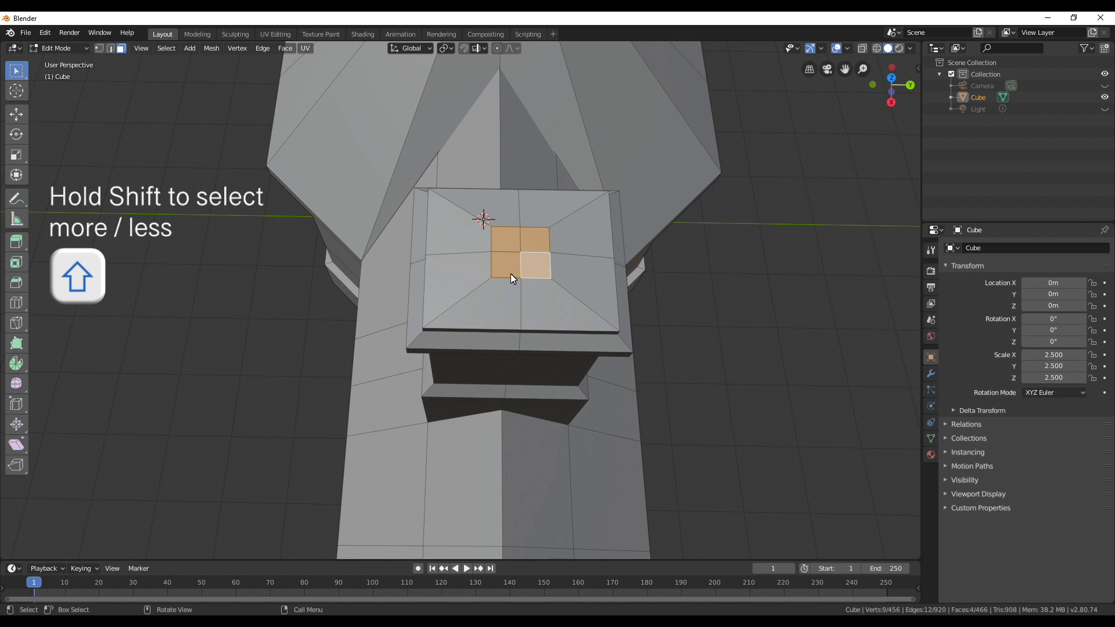
pyautogui.press('e')
pyautogui.click(518, 265)
pyautogui.press('e')
pyautogui.click(549, 158)
pyautogui.moveTo(549, 158); pyautogui.dragTo(500, 299, button='middle')
# - Add seven evenly spaced horizontal loop cuts to the narrow column on top of the chimney
pyautogui.hotkey('ctrl', 'r')
pyautogui.hotkey('ctrl', 'r')
pyautogui.scroll(5, 479, 261)
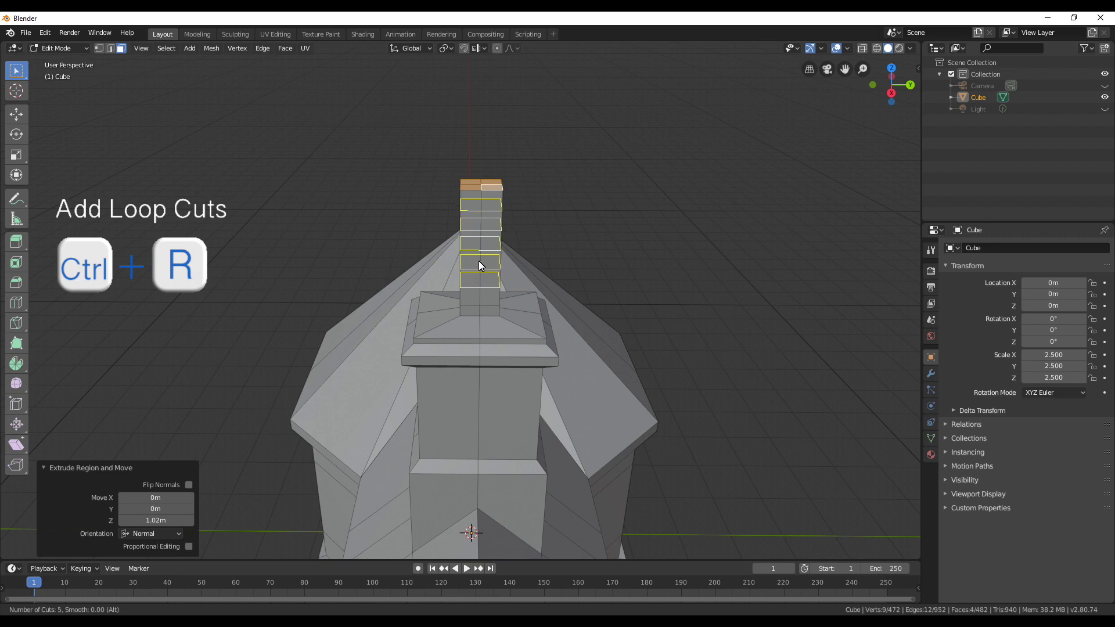
pyautogui.click(479, 260)
pyautogui.rightClick(479, 260)
# - Enable proportional editing with Smooth falloff and scale up the column's middle edge loop so the column bulges
pyautogui.press('2')
pyautogui.keyDown('alt'); pyautogui.click(493, 267); pyautogui.keyUp('alt')
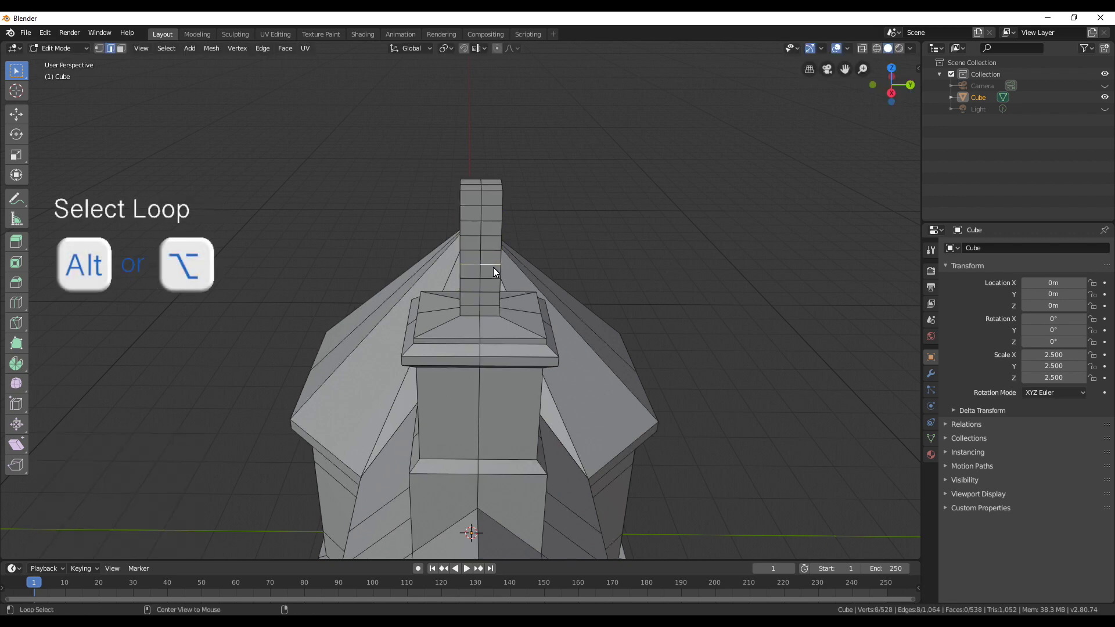
pyautogui.moveTo(494, 267); pyautogui.dragTo(472, 301, button='middle')
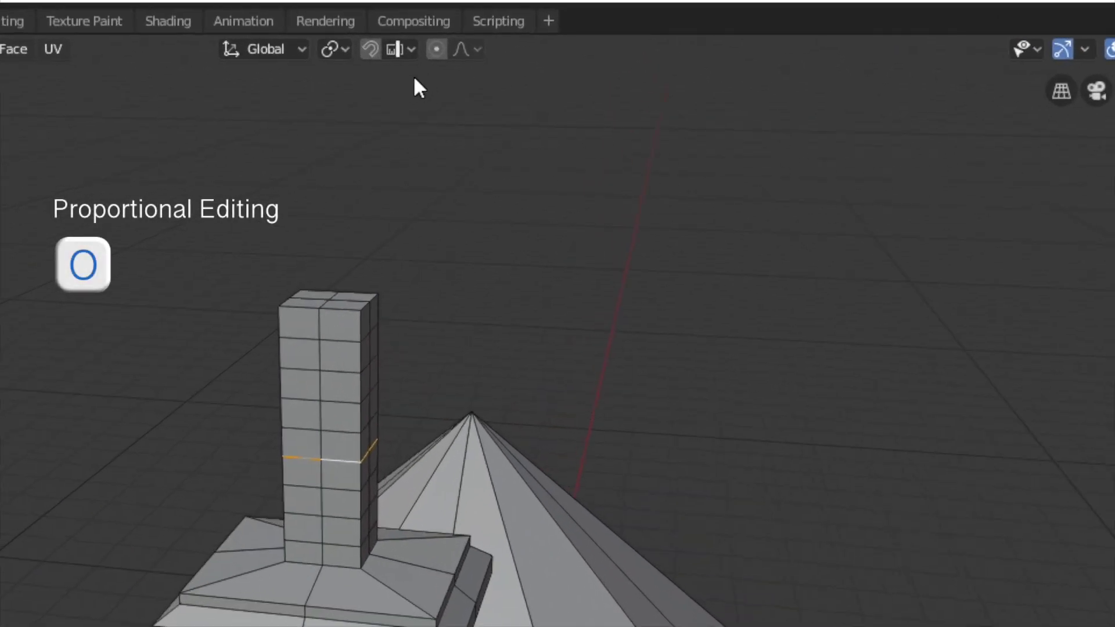
pyautogui.press('o')
pyautogui.click(464, 49)
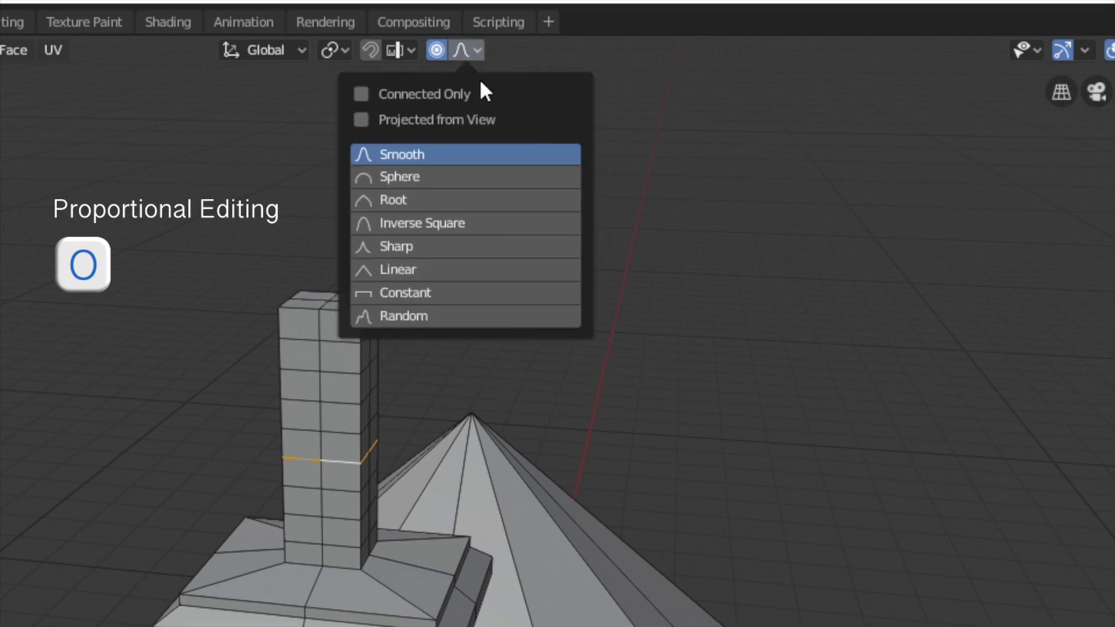
pyautogui.click(493, 155)
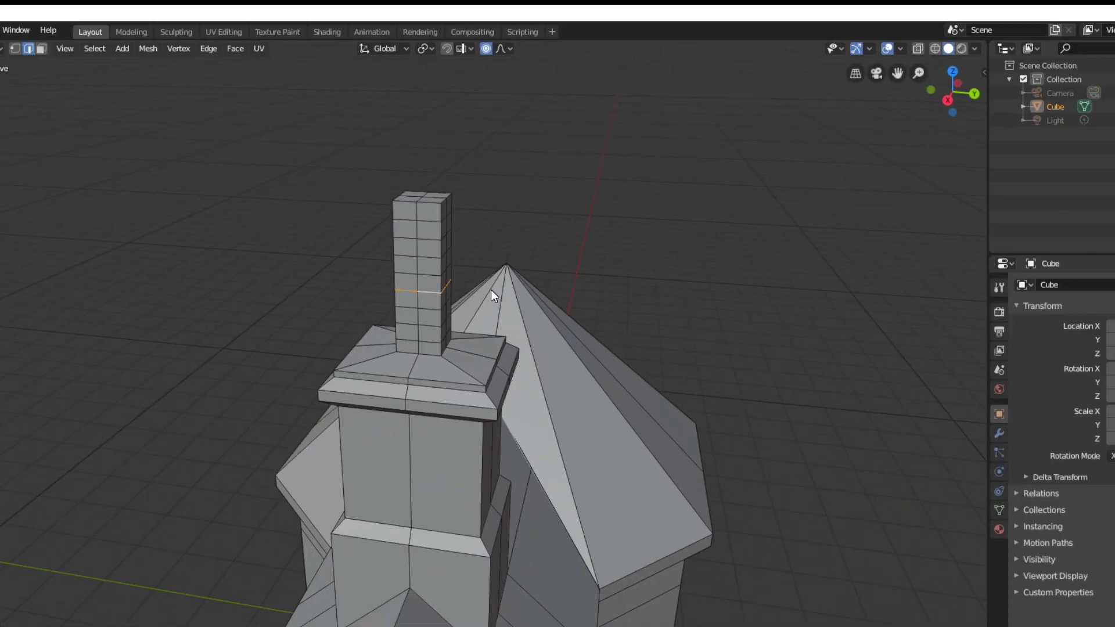
pyautogui.press('s')
pyautogui.scroll(8, 501, 252)
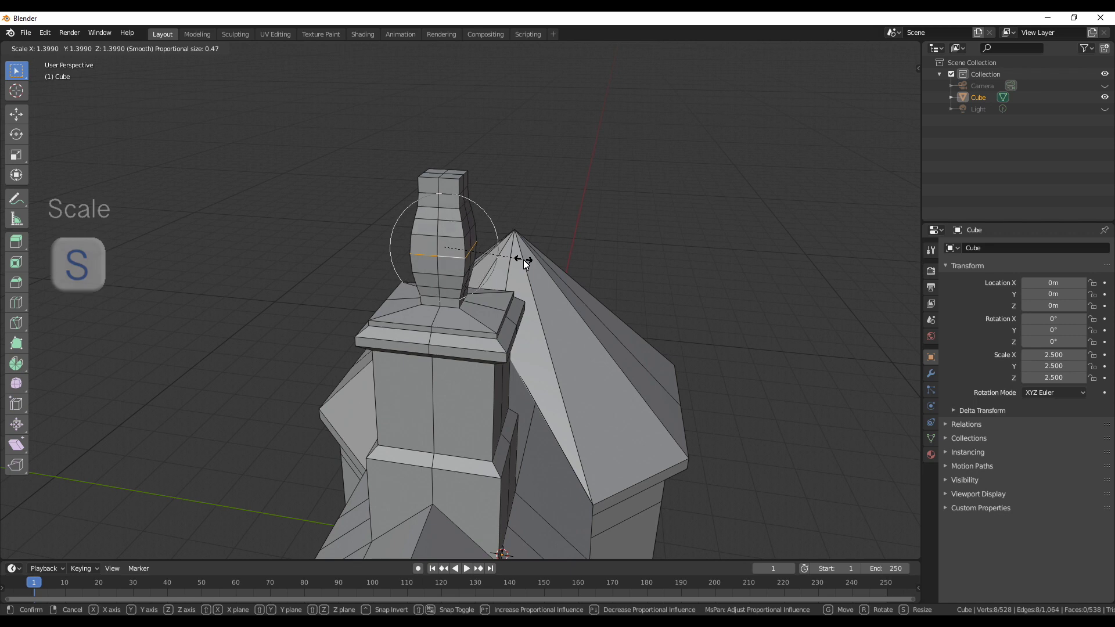
pyautogui.click(562, 270)
# - Select the edges around the column's top and scale them down to a tiny square with proportional editing
pyautogui.keyDown('alt'); pyautogui.click(450, 180); pyautogui.keyUp('alt')
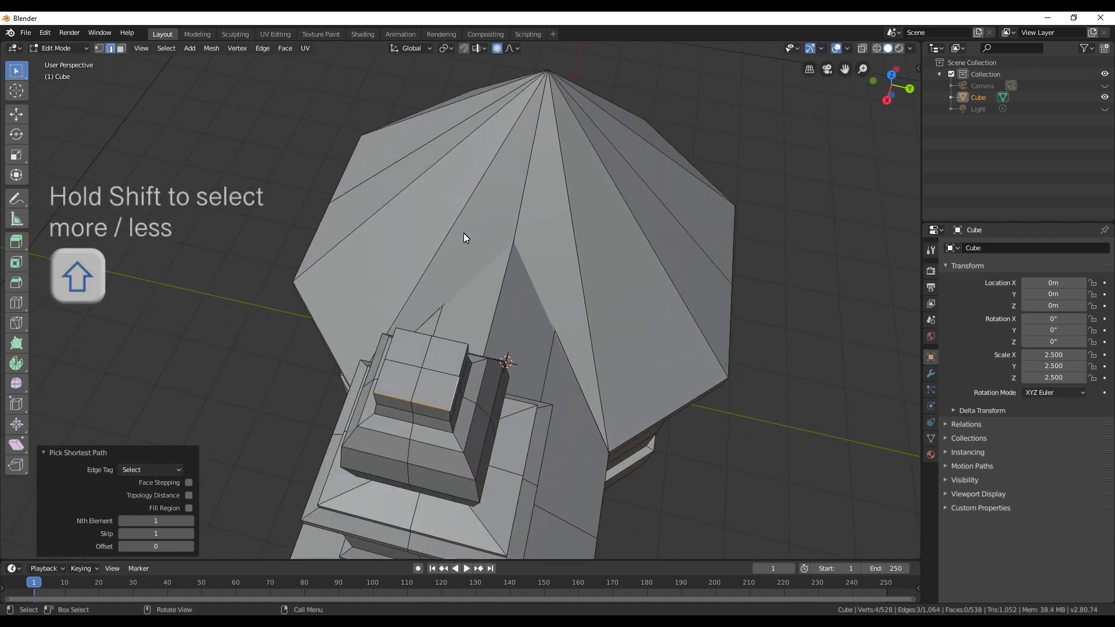
pyautogui.keyDown('ctrl'); pyautogui.click(443, 341); pyautogui.keyUp('ctrl')
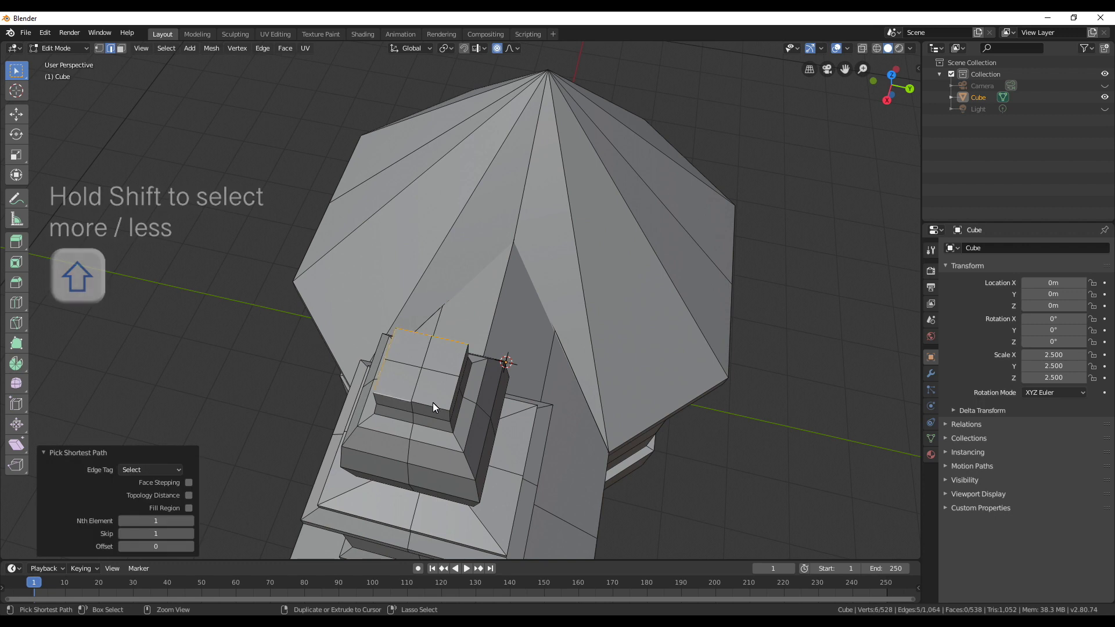
pyautogui.press('s')
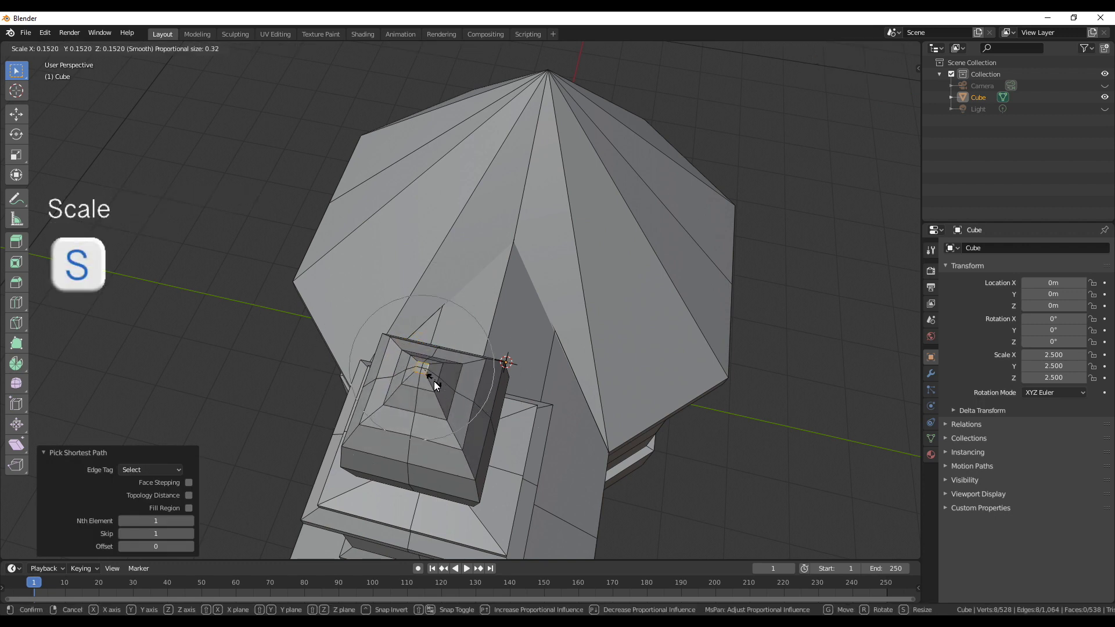
pyautogui.click(430, 380)
# - Switch to vertex selection, select all nine vertices of the column's tip and merge them at center
pyautogui.press('1')
pyautogui.scroll(5, 418, 401)
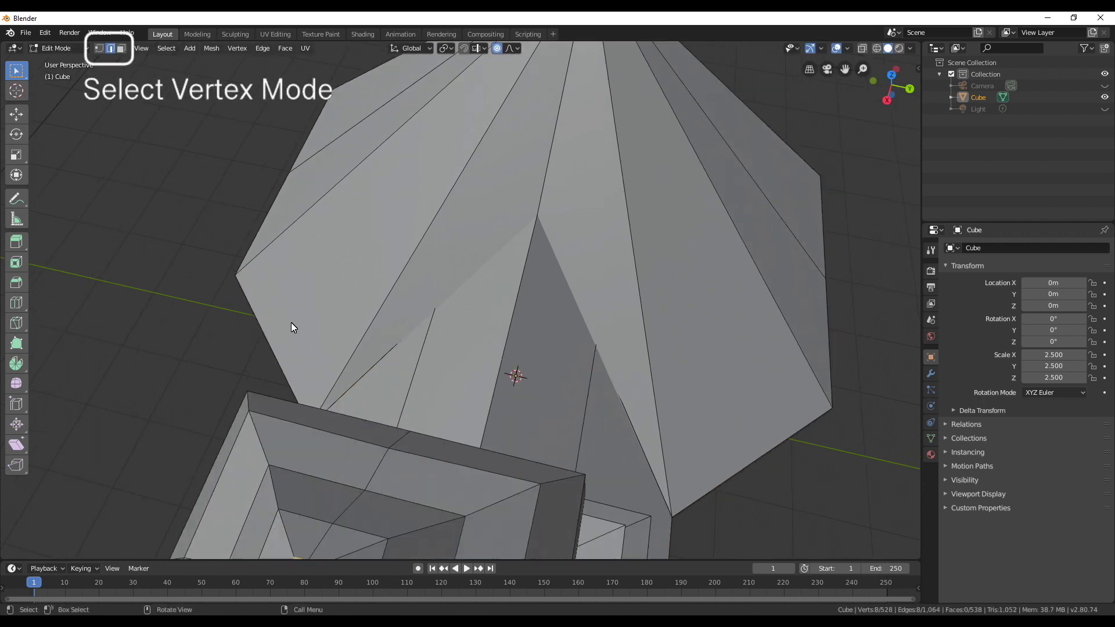
pyautogui.click(102, 56)
pyautogui.scroll(-3, 325, 377)
pyautogui.scroll(5, 400, 418)
pyautogui.click(432, 301)
pyautogui.keyDown('shift'); pyautogui.click(445, 261); pyautogui.keyUp('shift')
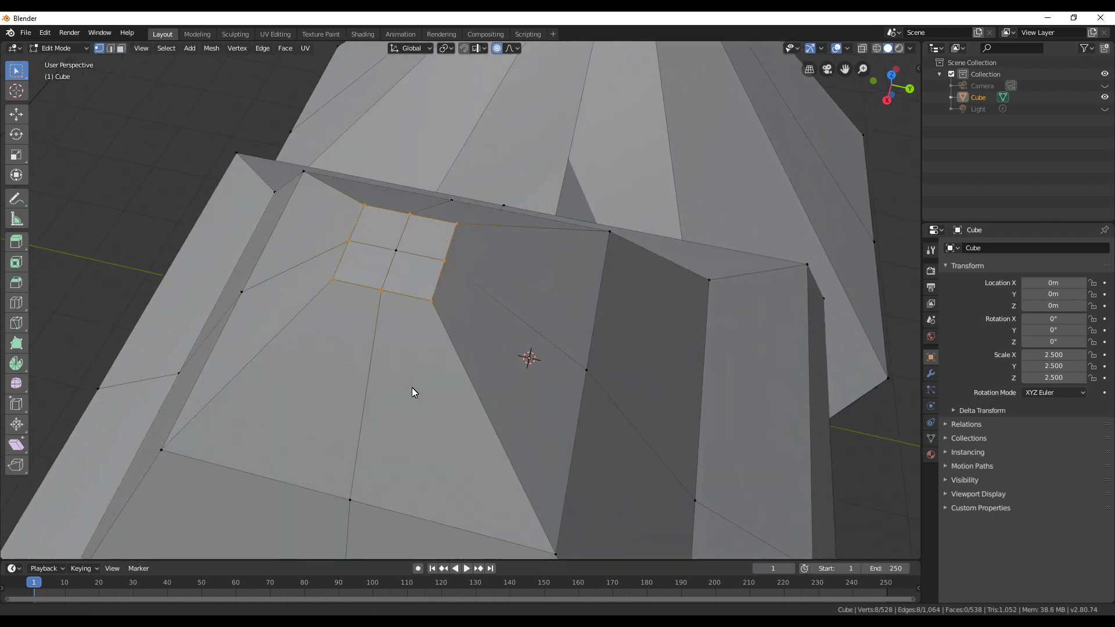
pyautogui.keyDown('shift'); pyautogui.click(457, 224); pyautogui.keyUp('shift')
pyautogui.keyDown('shift'); pyautogui.click(410, 215); pyautogui.keyUp('shift')
pyautogui.keyDown('shift'); pyautogui.click(332, 281); pyautogui.keyUp('shift')
pyautogui.keyDown('shift'); pyautogui.click(381, 290); pyautogui.keyUp('shift')
pyautogui.keyDown('shift'); pyautogui.click(396, 250); pyautogui.keyUp('shift')
pyautogui.hotkey('alt', 'm')
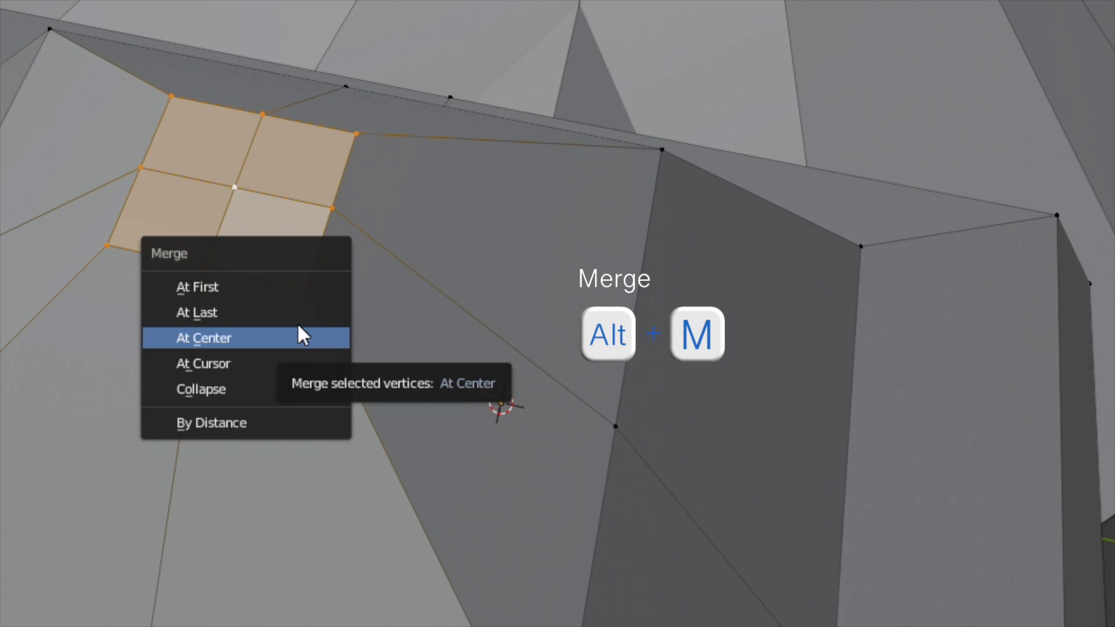
pyautogui.click(297, 313)
# - Select the four corner vertices of a lower ring on the finial, scale them up with proportional editing, and clear the selection
pyautogui.moveTo(427, 315); pyautogui.dragTo(489, 304, button='middle')
pyautogui.keyDown('shift'); pyautogui.click(445, 267); pyautogui.keyUp('shift')
pyautogui.moveTo(445, 267); pyautogui.dragTo(323, 320, button='middle')
pyautogui.keyDown('shift'); pyautogui.click(494, 228); pyautogui.keyUp('shift')
pyautogui.press('s')
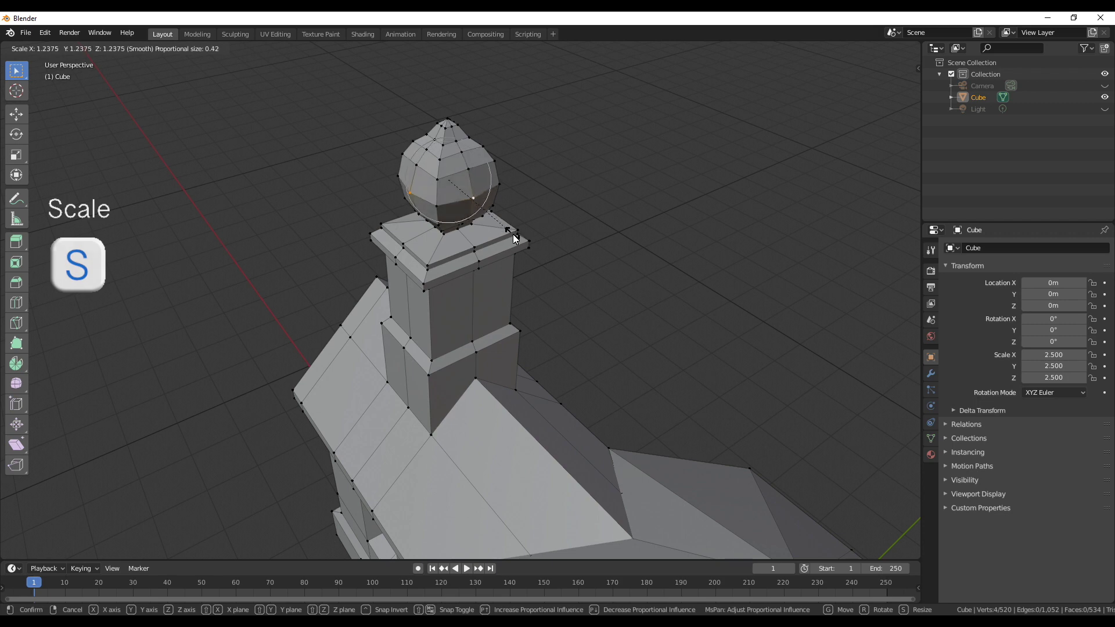
pyautogui.click(526, 247)
pyautogui.hotkey('alt', 'a')
# - In wireframe front view, select the whole ball finial and widen it on X and Y only
pyautogui.moveTo(437, 317); pyautogui.dragTo(448, 179, button='middle')
pyautogui.press('z')
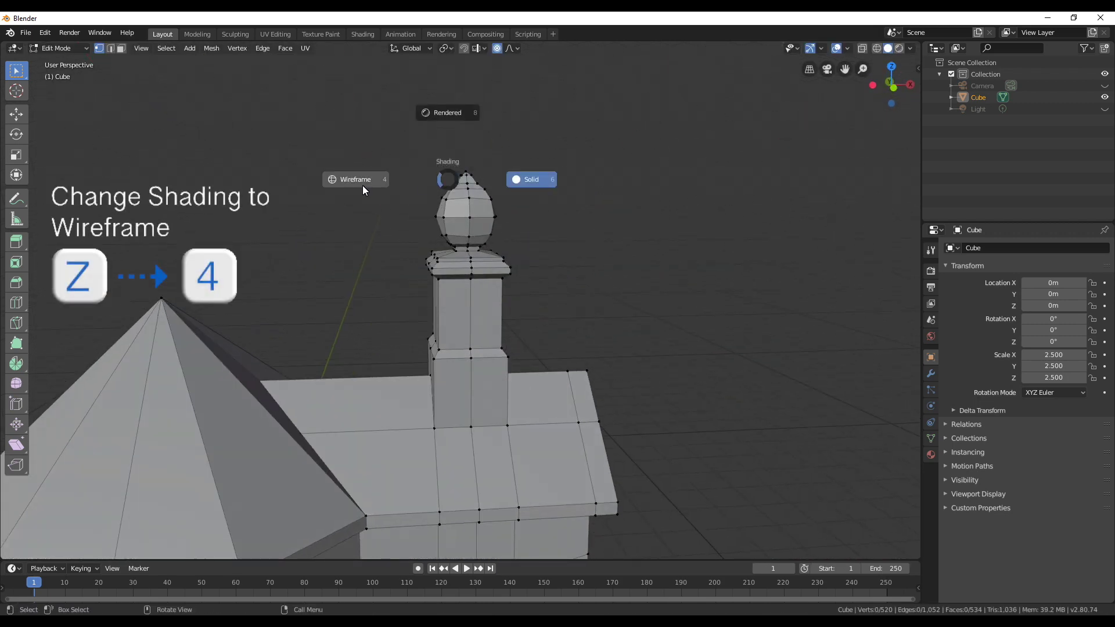
pyautogui.press('4')
pyautogui.press('KP_1')
pyautogui.moveTo(399, 110); pyautogui.dragTo(549, 252)
pyautogui.press('s')
pyautogui.hotkey('shift', 'z')
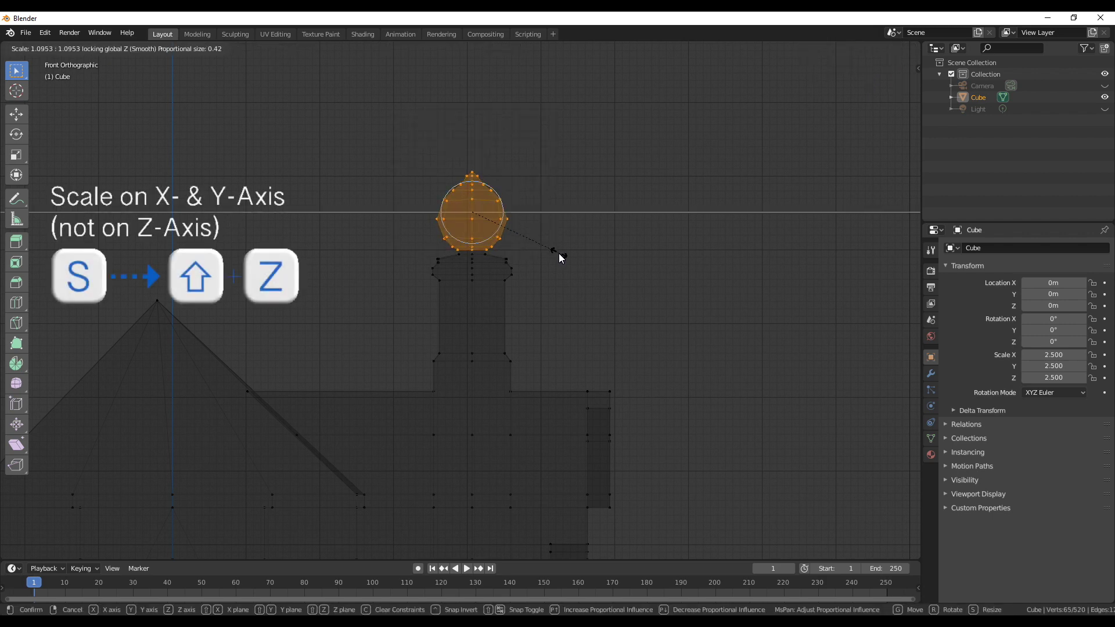
pyautogui.click(572, 259)
pyautogui.click(576, 257)
# - Move the ball finial along the Z axis and clear the selection
pyautogui.press('g')
pyautogui.press('z')
pyautogui.click(577, 255)
pyautogui.click(572, 308)
# - Switch from wireframe back to a shaded display in Object Mode and return to Edit Mode
pyautogui.press('Tab')
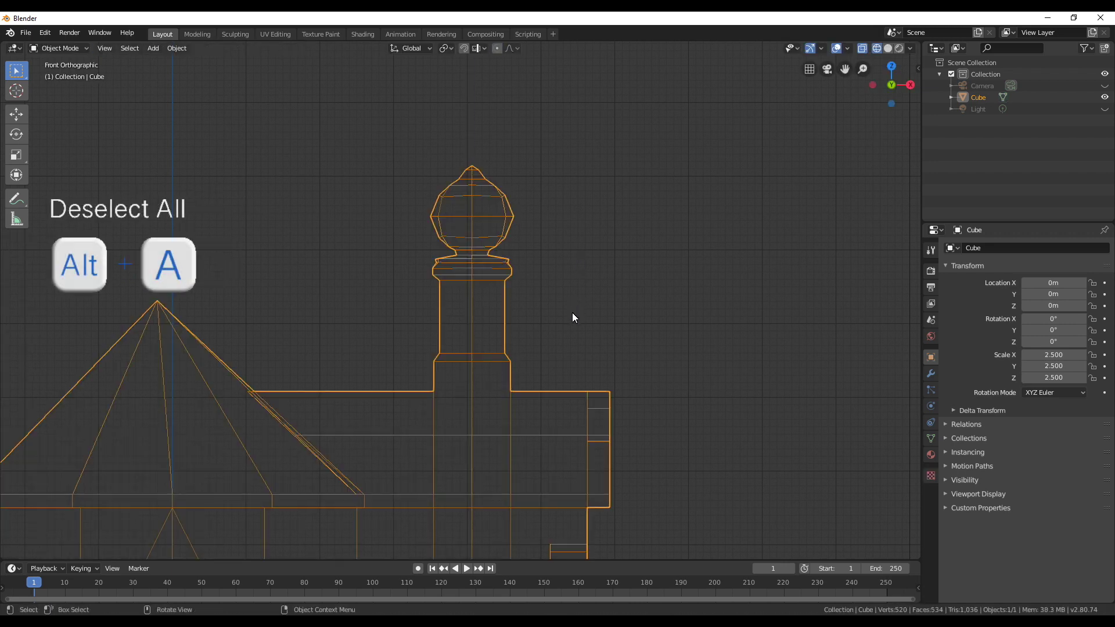
pyautogui.press('z')
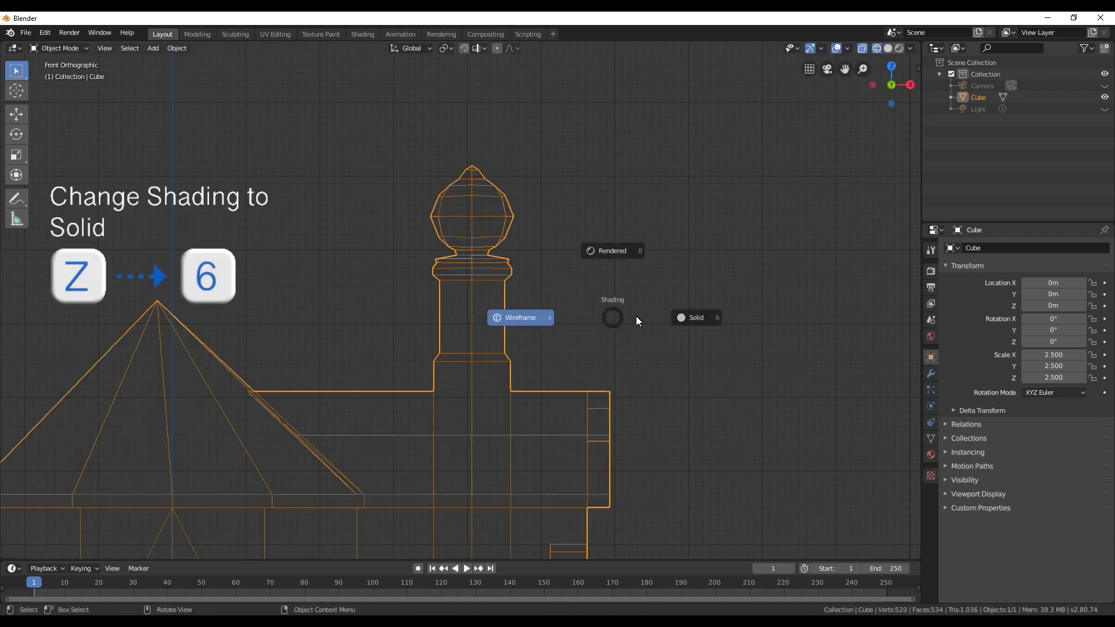
pyautogui.press('6')
pyautogui.moveTo(668, 333); pyautogui.dragTo(556, 290, button='middle')
pyautogui.scroll(2, 690, 330)
pyautogui.press('Tab')
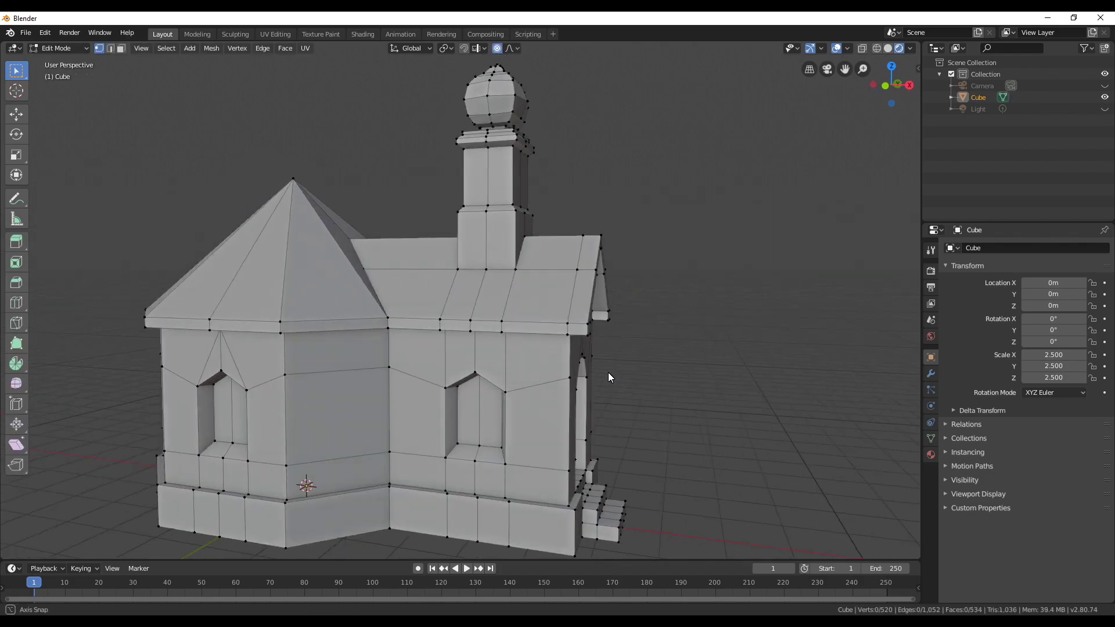
# - Hide the floor grid and the X and Y axis lines in the viewport overlays
pyautogui.moveTo(608, 372); pyautogui.dragTo(636, 302, button='middle')
pyautogui.scroll(-5, 470, 450)
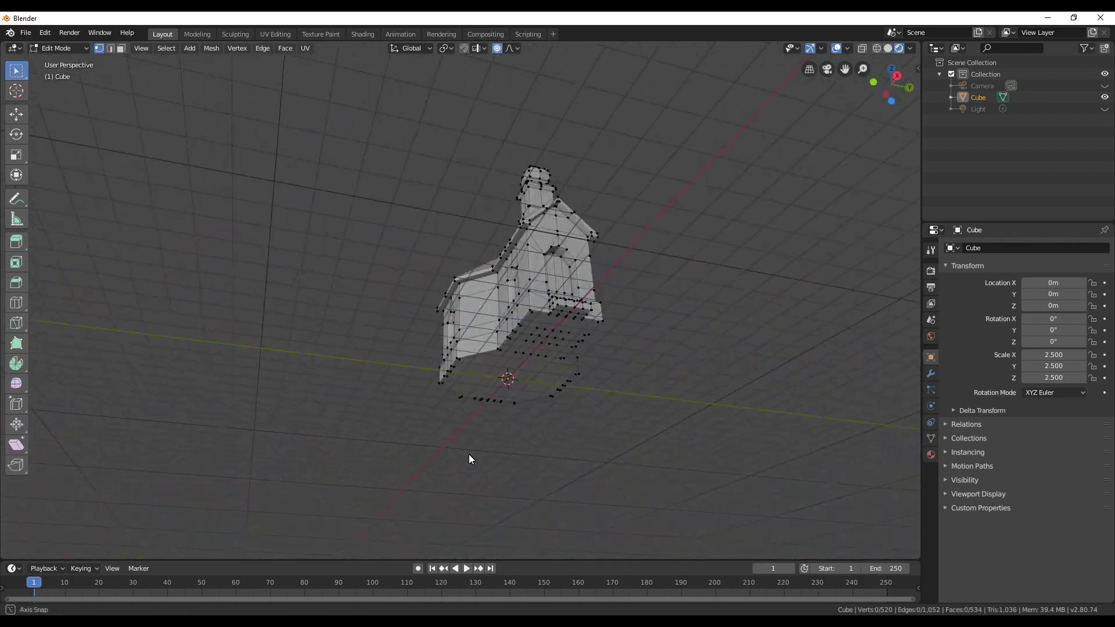
pyautogui.moveTo(470, 451); pyautogui.dragTo(639, 290, button='middle')
pyautogui.click(848, 48)
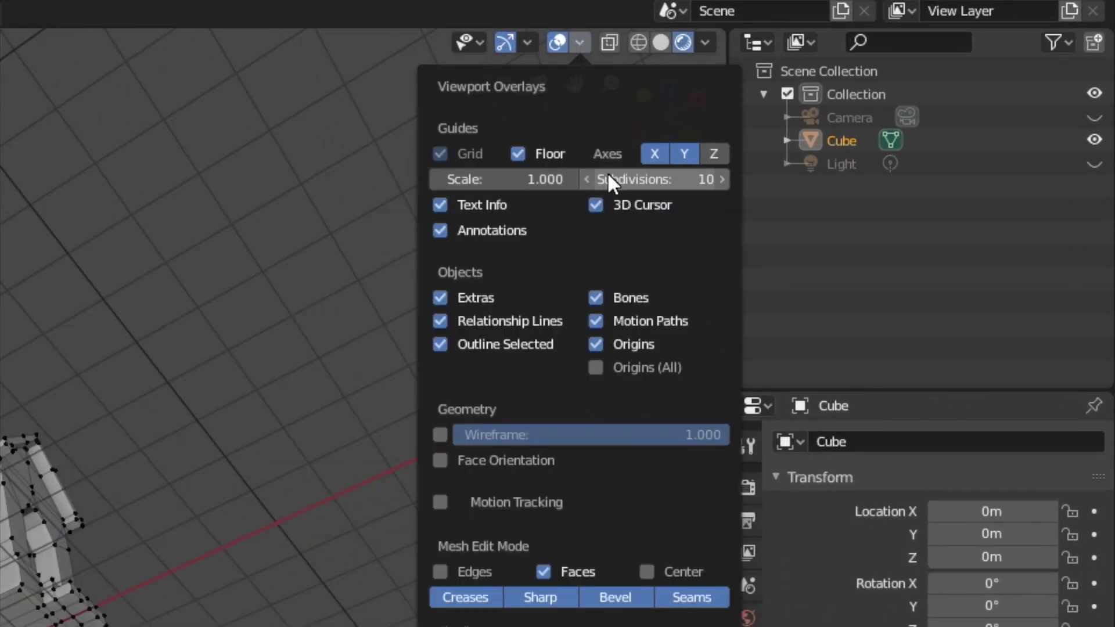
pyautogui.click(518, 154)
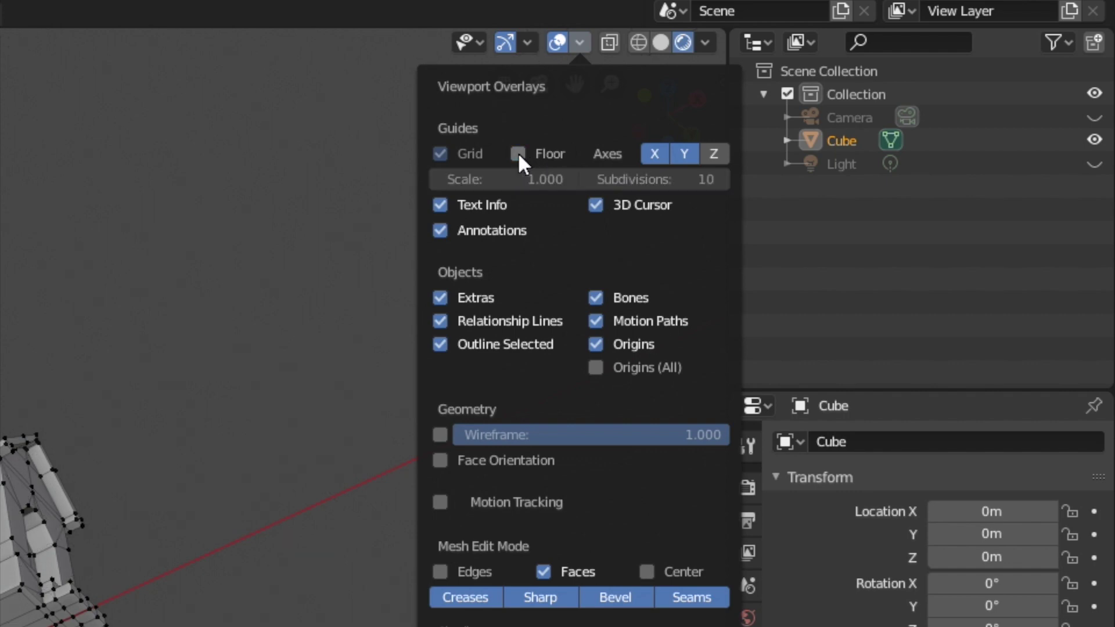
pyautogui.click(655, 154)
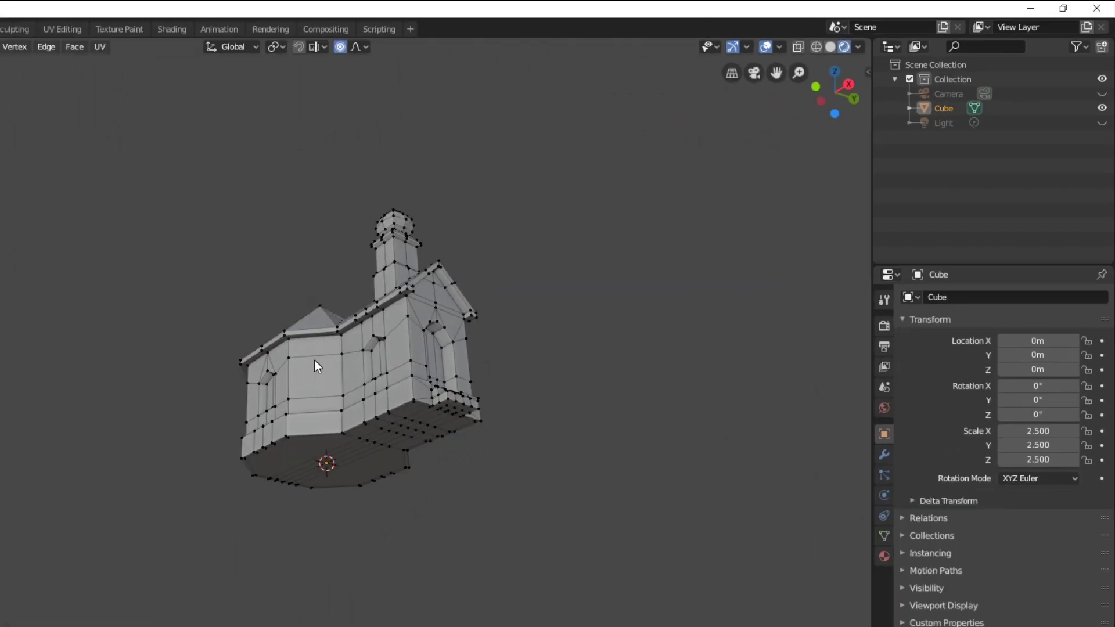
# - Slide the stray vertex on the valley edge between the octagonal roof and the wing roof down to the eave corner
pyautogui.moveTo(520, 283); pyautogui.dragTo(486, 249, button='middle')
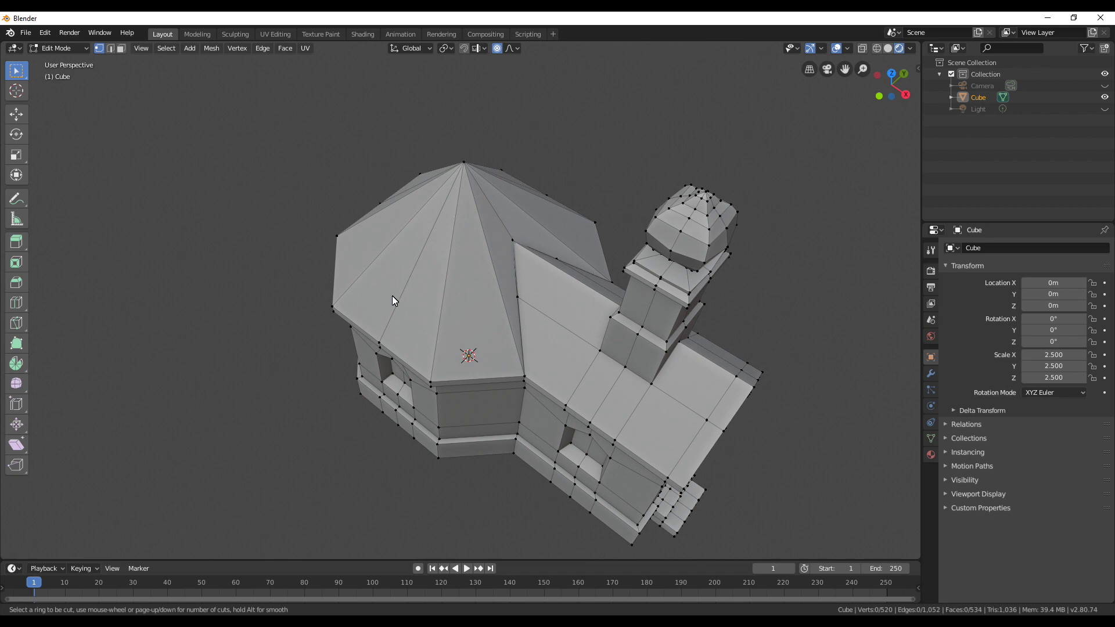
pyautogui.scroll(2, 490, 259)
pyautogui.click(498, 279)
pyautogui.scroll(-3, 488, 255)
pyautogui.moveTo(473, 224); pyautogui.dragTo(577, 238, button='middle')
pyautogui.press('g')
pyautogui.press('g')
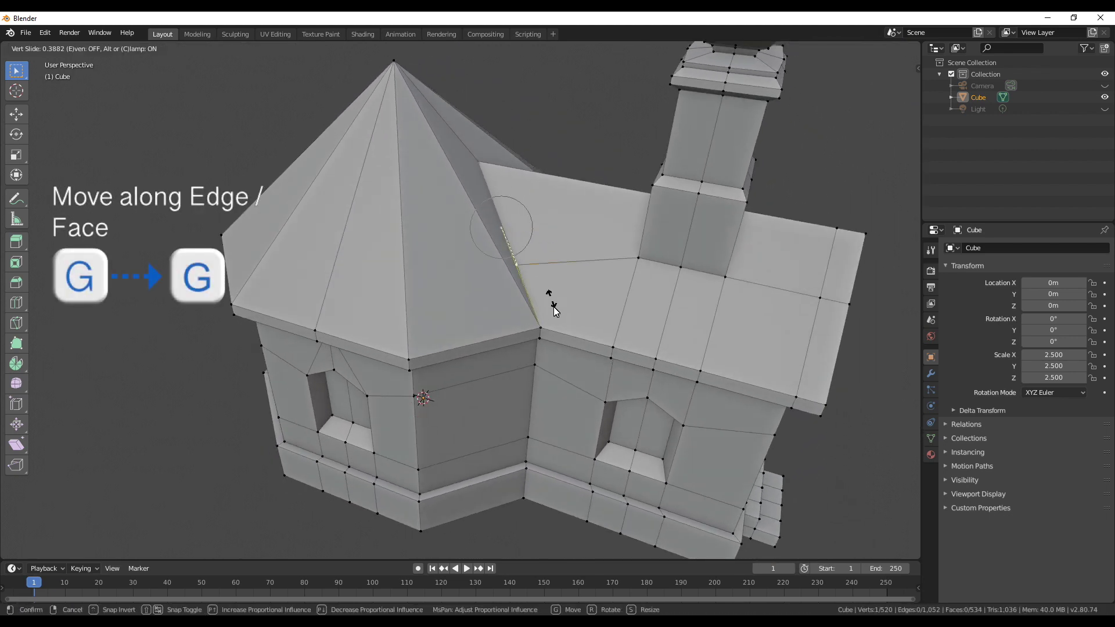
pyautogui.click(576, 361)
# - Slide ten more redundant vertices around the building along their edges onto the neighboring vertices
pyautogui.moveTo(856, 338); pyautogui.dragTo(722, 345, button='middle')
pyautogui.press('g')
pyautogui.press('g')
pyautogui.click(583, 418)
pyautogui.press('g')
pyautogui.press('g')
pyautogui.click(608, 419)
pyautogui.moveTo(607, 419); pyautogui.dragTo(460, 163, button='middle')
pyautogui.press('g')
pyautogui.press('g')
pyautogui.click(475, 173)
pyautogui.press('g')
pyautogui.press('g')
pyautogui.click(546, 201)
pyautogui.press('g')
pyautogui.press('g')
pyautogui.click(541, 298)
pyautogui.moveTo(540, 298); pyautogui.dragTo(700, 131, button='middle')
pyautogui.press('g')
pyautogui.press('g')
pyautogui.click(710, 113)
pyautogui.press('g')
pyautogui.press('g')
pyautogui.click(735, 102)
pyautogui.press('g')
pyautogui.press('g')
pyautogui.click(792, 145)
pyautogui.scroll(-5, 792, 145)
pyautogui.moveTo(792, 145); pyautogui.dragTo(363, 320, button='middle')
pyautogui.press('g')
pyautogui.press('g')
pyautogui.click(461, 437)
pyautogui.moveTo(461, 436)
pyautogui.mouseDown(button='middle')
pyautogui.moveTo(476, 299)
pyautogui.moveTo(448, 346)
pyautogui.moveTo(545, 368)
pyautogui.moveTo(479, 267)
pyautogui.moveTo(553, 323)
pyautogui.moveTo(535, 390)
pyautogui.moveTo(438, 402)
pyautogui.moveTo(543, 369)
pyautogui.moveTo(503, 347)
pyautogui.mouseUp(button='middle')
pyautogui.press('g')
pyautogui.press('g')
pyautogui.click(476, 299)
# - Switch to face selection and hide the two wing roof faces adjoining the octagonal roof
pyautogui.scroll(-3, 449, 347)
pyautogui.scroll(5, 546, 368)
pyautogui.click(123, 50)
pyautogui.click(593, 345)
pyautogui.keyDown('shift'); pyautogui.click(438, 402); pyautogui.keyUp('shift')
pyautogui.hotkey('alt', 'a')
# - In wireframe shading, knife-cut the octagonal roof face from the wing's ridge end down to the eave corner
pyautogui.click(503, 346)
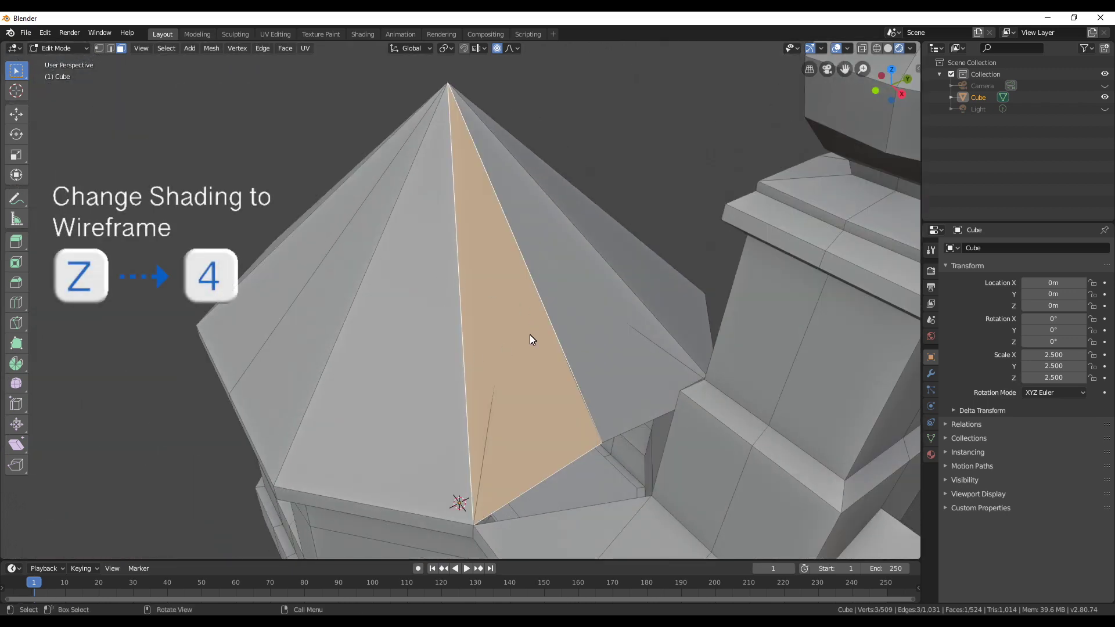
pyautogui.press('z')
pyautogui.press('4')
pyautogui.moveTo(434, 350)
pyautogui.mouseDown(button='middle')
pyautogui.moveTo(506, 337)
pyautogui.moveTo(528, 267)
pyautogui.moveTo(527, 448)
pyautogui.moveTo(560, 369)
pyautogui.moveTo(568, 398)
pyautogui.moveTo(521, 413)
pyautogui.mouseUp(button='middle')
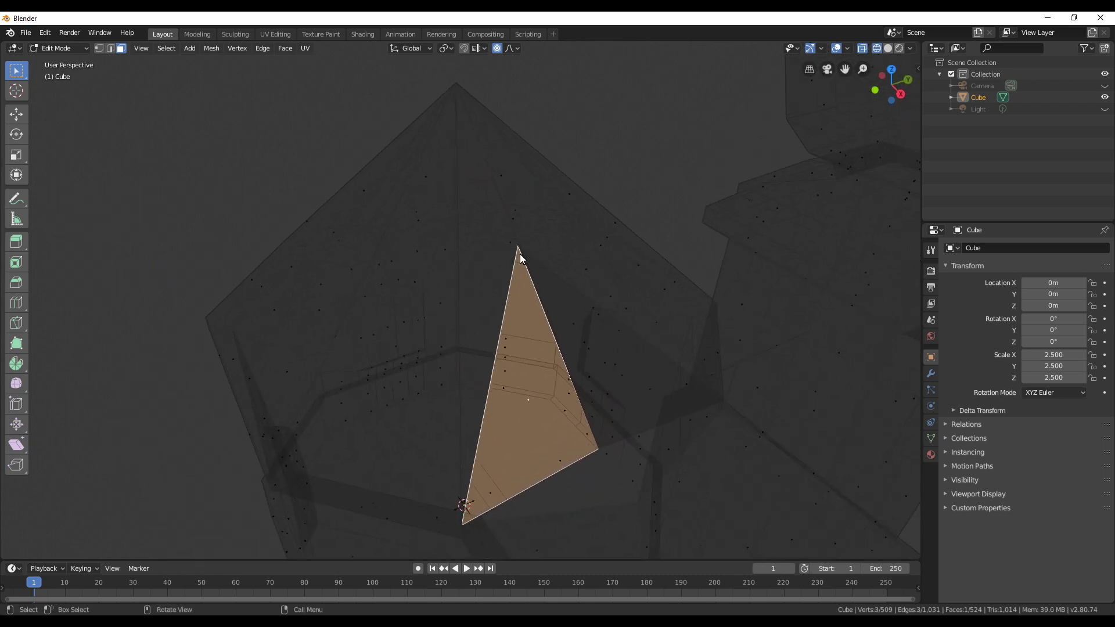
pyautogui.press('k')
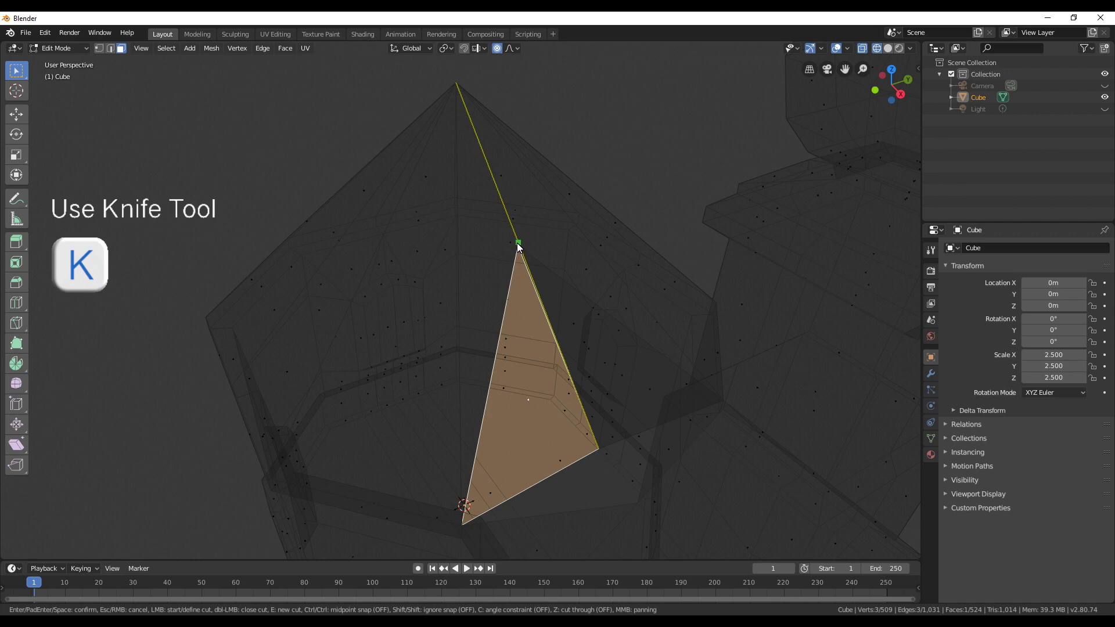
pyautogui.click(517, 241)
pyautogui.click(462, 524)
pyautogui.press('Return')
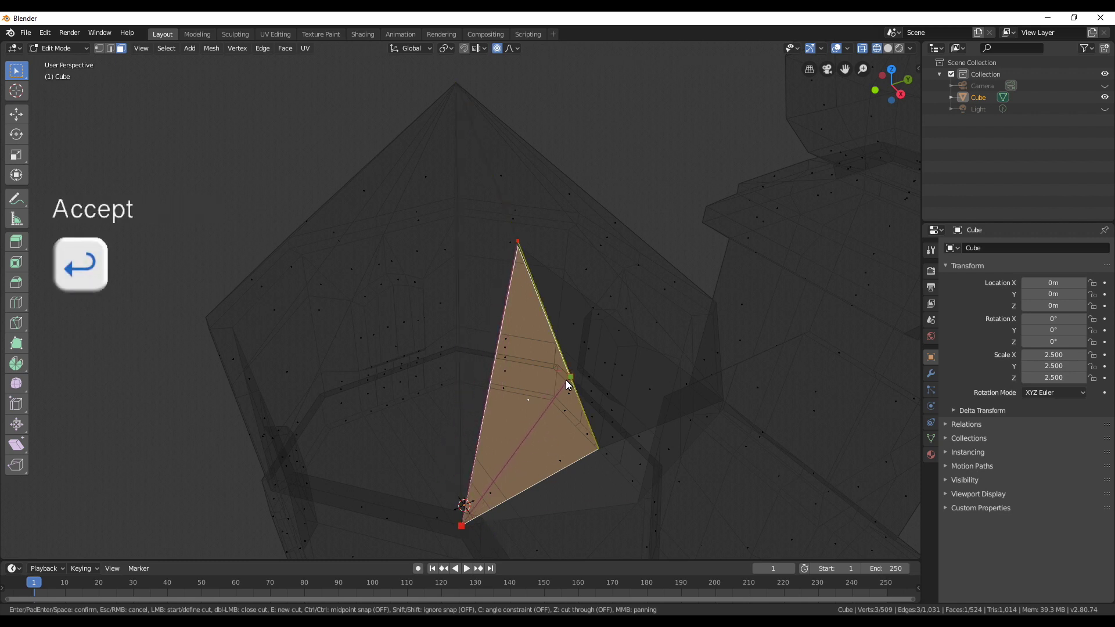
# - Hide the selected triangular face, reveal all hidden faces, and switch back to solid shading
pyautogui.moveTo(563, 382); pyautogui.dragTo(525, 378, button='middle')
pyautogui.press('h')
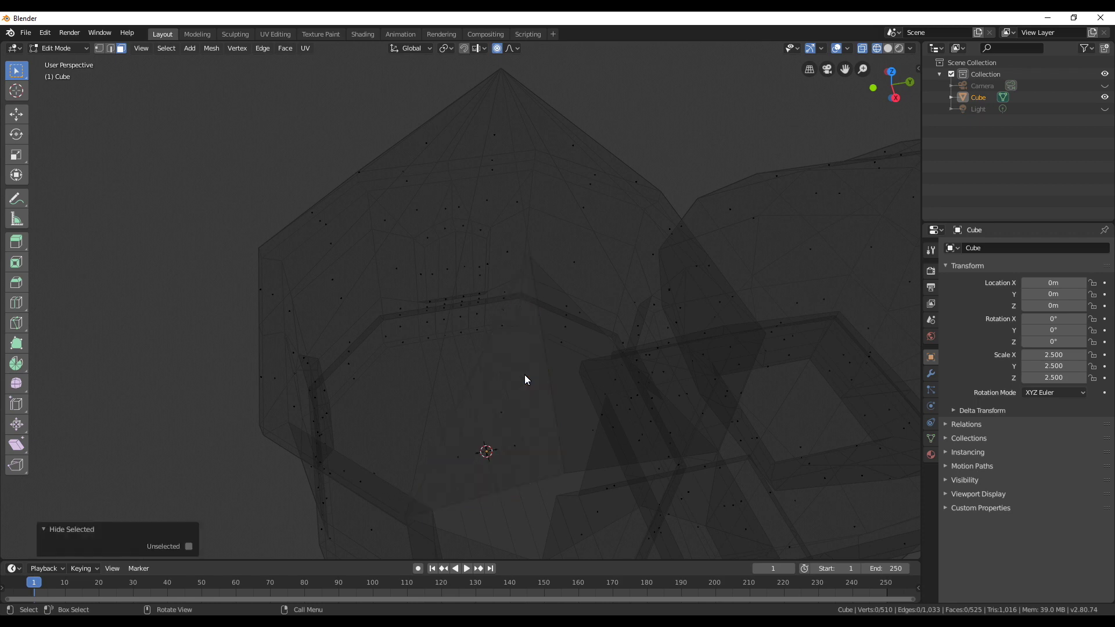
pyautogui.hotkey('alt', 'h')
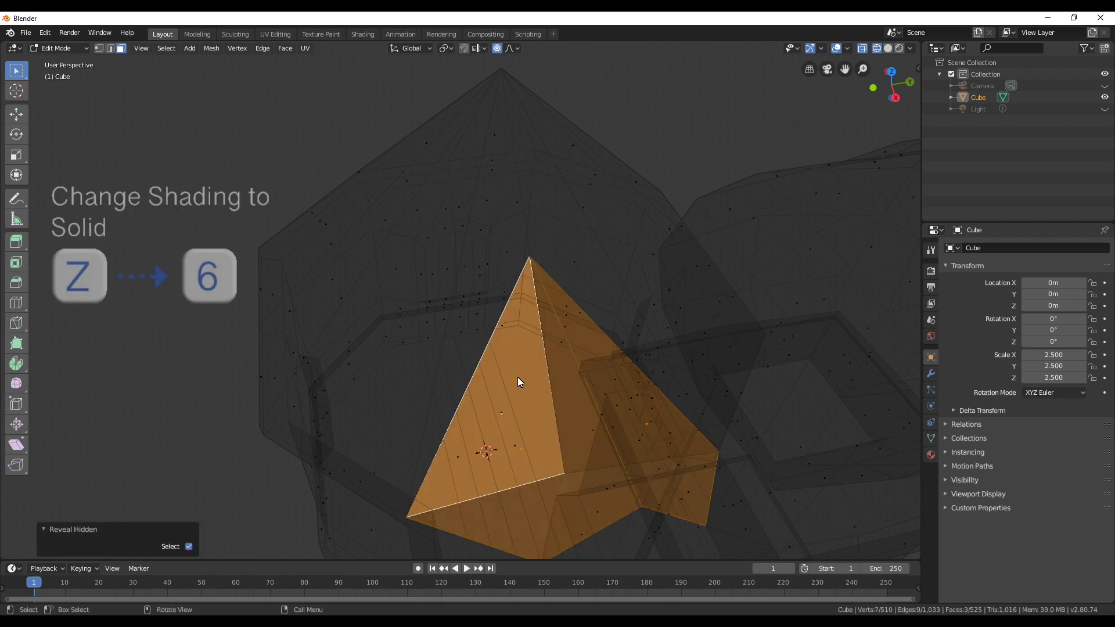
pyautogui.press('z')
pyautogui.press('6')
pyautogui.moveTo(572, 375)
pyautogui.mouseDown(button='middle')
pyautogui.moveTo(517, 400)
pyautogui.moveTo(424, 397)
pyautogui.moveTo(458, 374)
pyautogui.moveTo(533, 366)
pyautogui.mouseUp(button='middle')
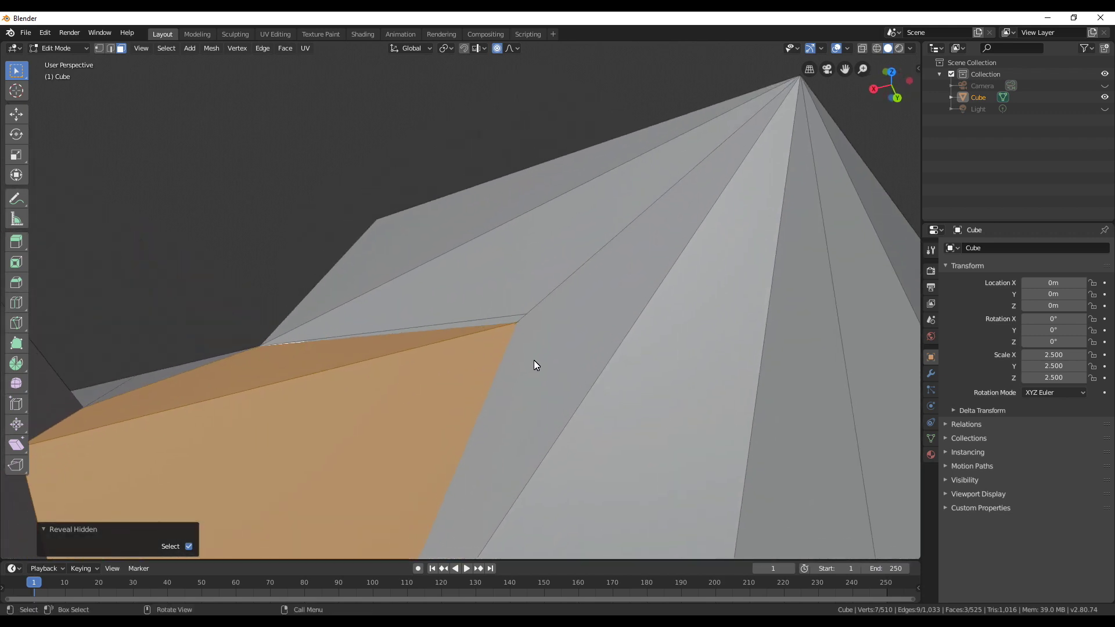
# - In vertex selection mode, knife-cut the octagonal roof's opposite side from the vertex near the ridge end to the eave corner
pyautogui.scroll(2, 533, 366)
pyautogui.click(99, 49)
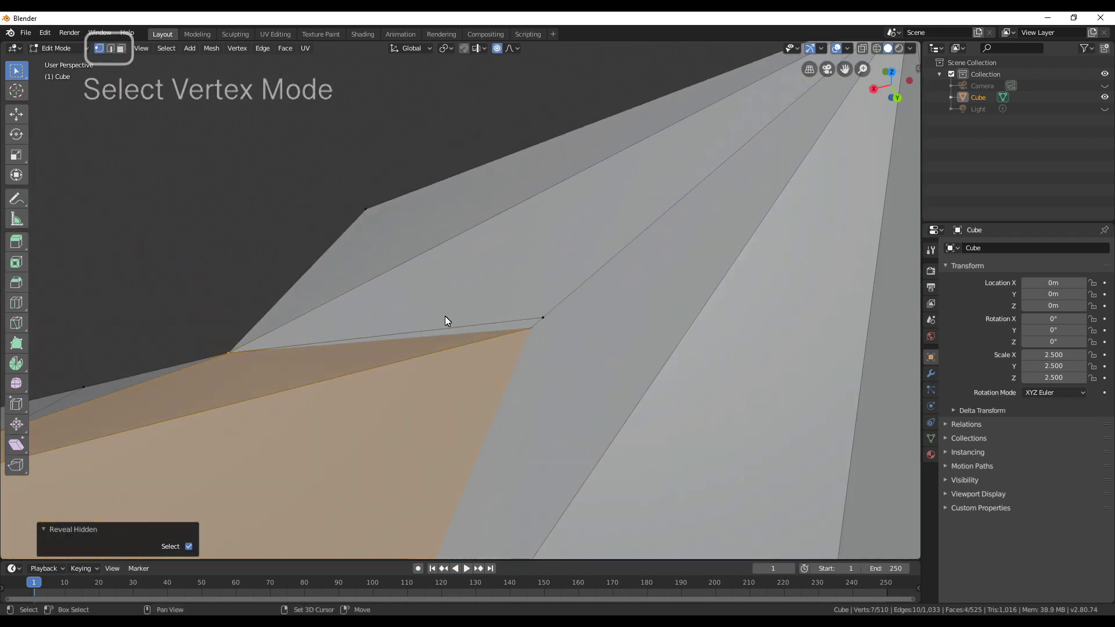
pyautogui.scroll(-4, 493, 308)
pyautogui.press('k')
pyautogui.click(541, 204)
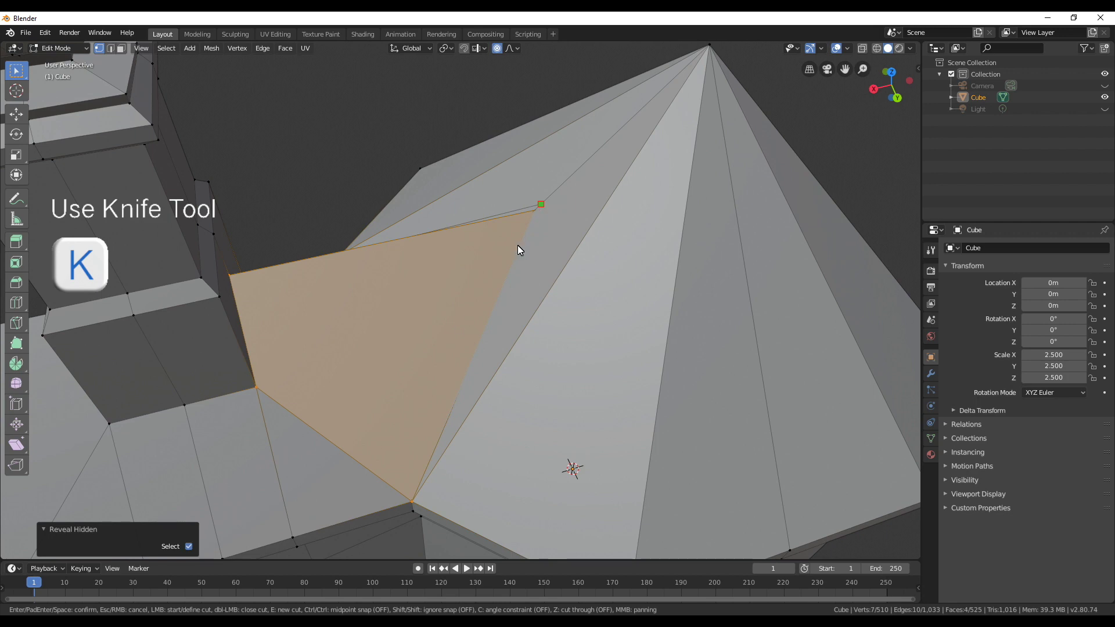
pyautogui.click(412, 501)
pyautogui.press('Return')
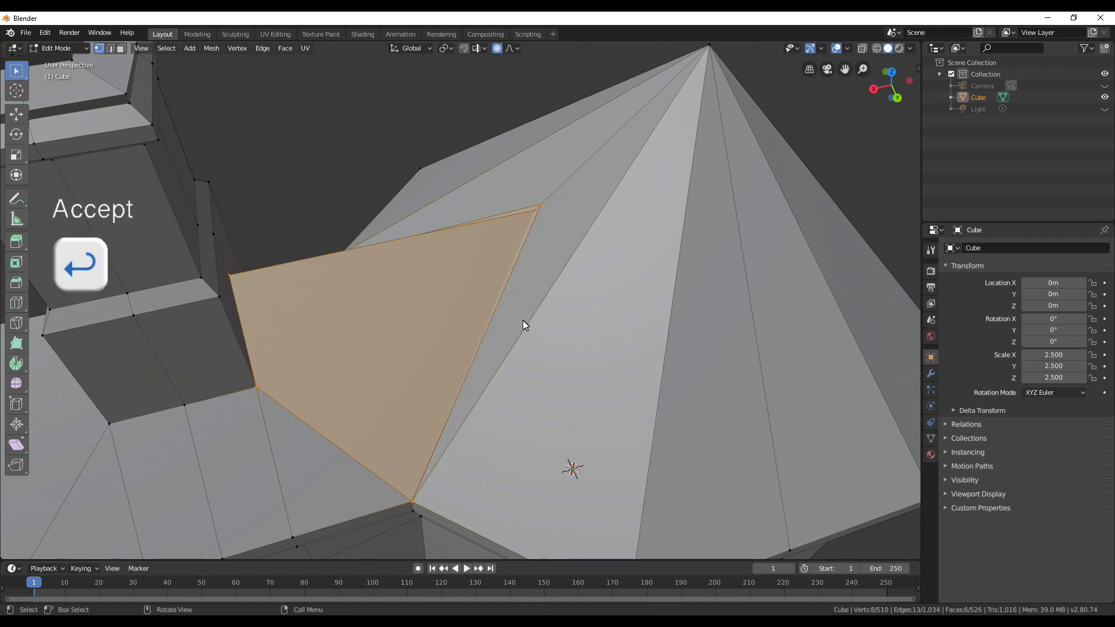
# - In face selection mode, delete the two thin sliver faces between the wing's ridge end and the octagonal roof
pyautogui.scroll(3, 523, 319)
pyautogui.hotkey('alt', 'a')
pyautogui.press('3')
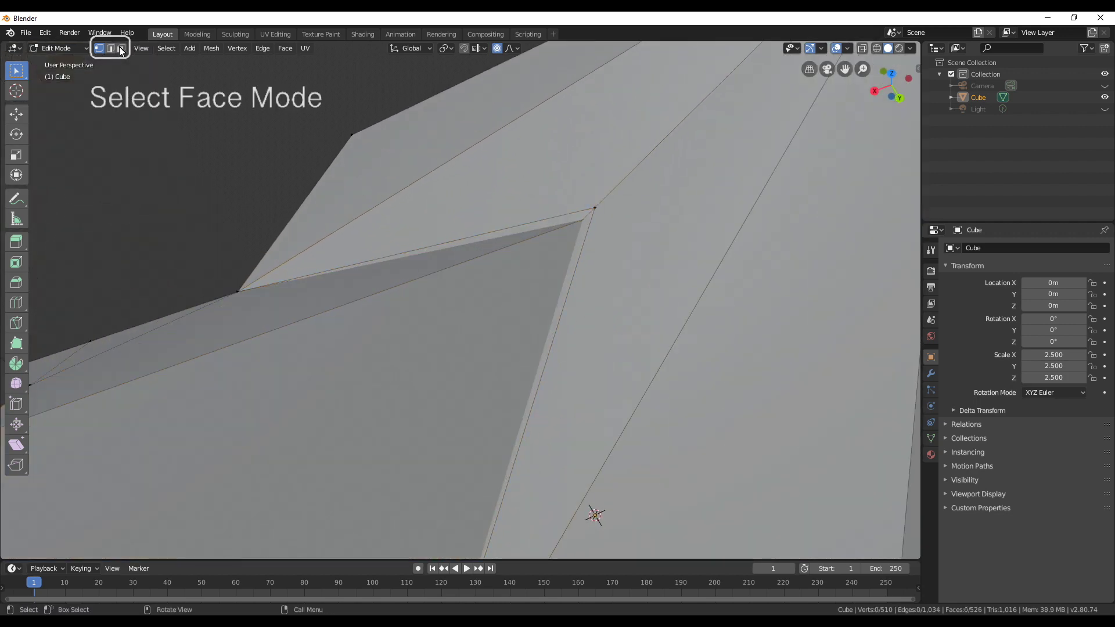
pyautogui.click(574, 256)
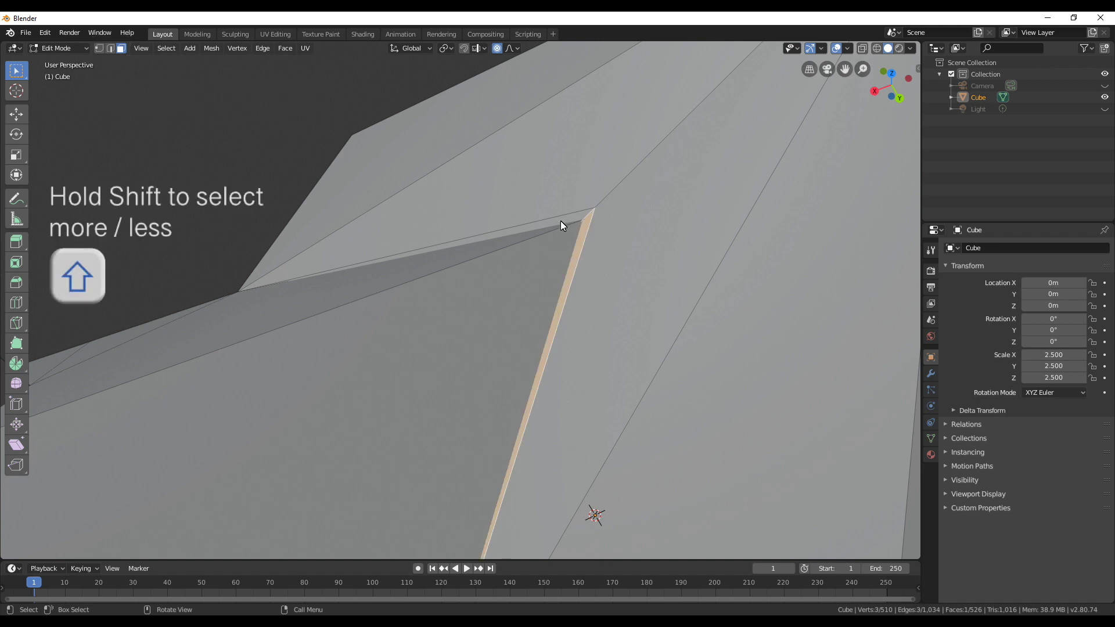
pyautogui.keyDown('shift'); pyautogui.click(563, 218); pyautogui.keyUp('shift')
pyautogui.press('x')
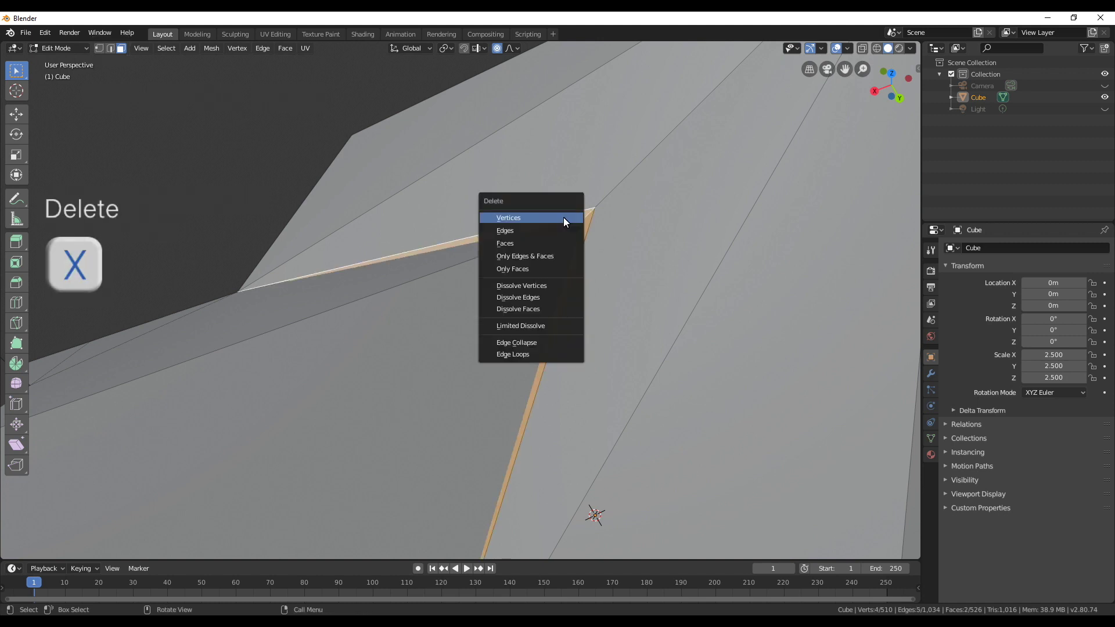
pyautogui.click(551, 242)
# - Merge the wing's ridge-end vertex with the adjacent octagonal roof vertex using At Last to close the gap
pyautogui.press('1')
pyautogui.moveTo(594, 308); pyautogui.dragTo(565, 294, button='middle')
pyautogui.keyDown('shift'); pyautogui.click(598, 182); pyautogui.keyUp('shift')
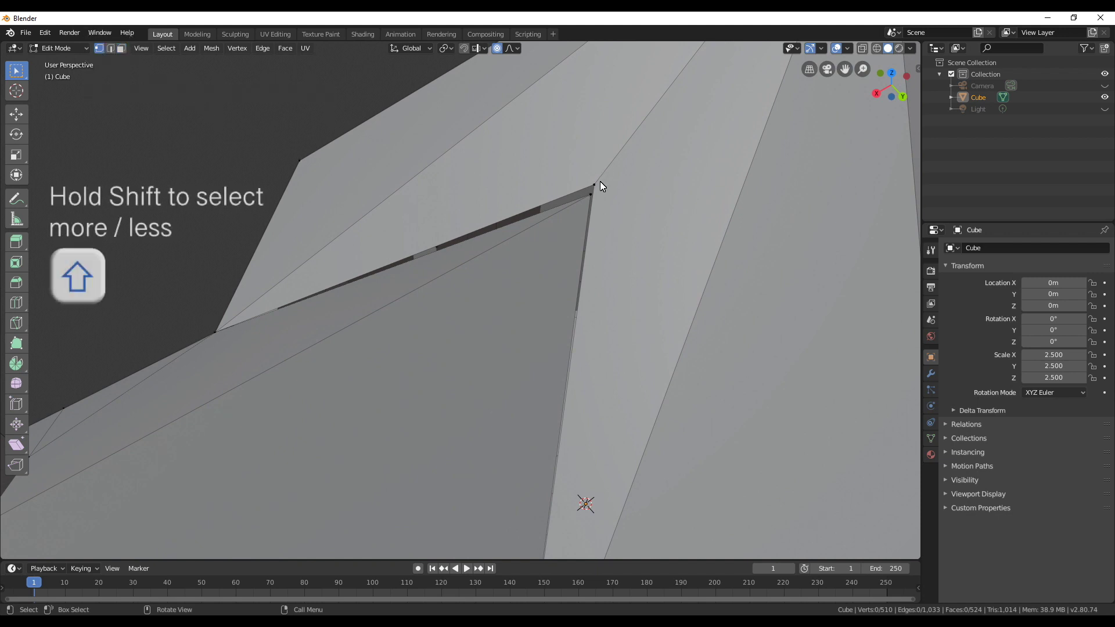
pyautogui.hotkey('alt', 'm')
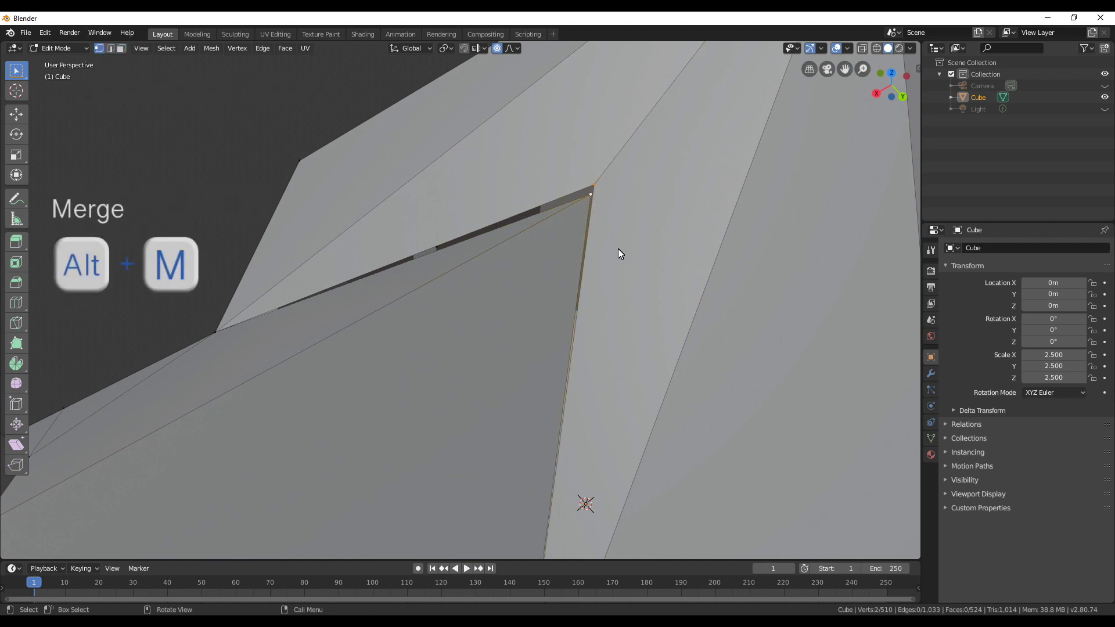
pyautogui.click(618, 249)
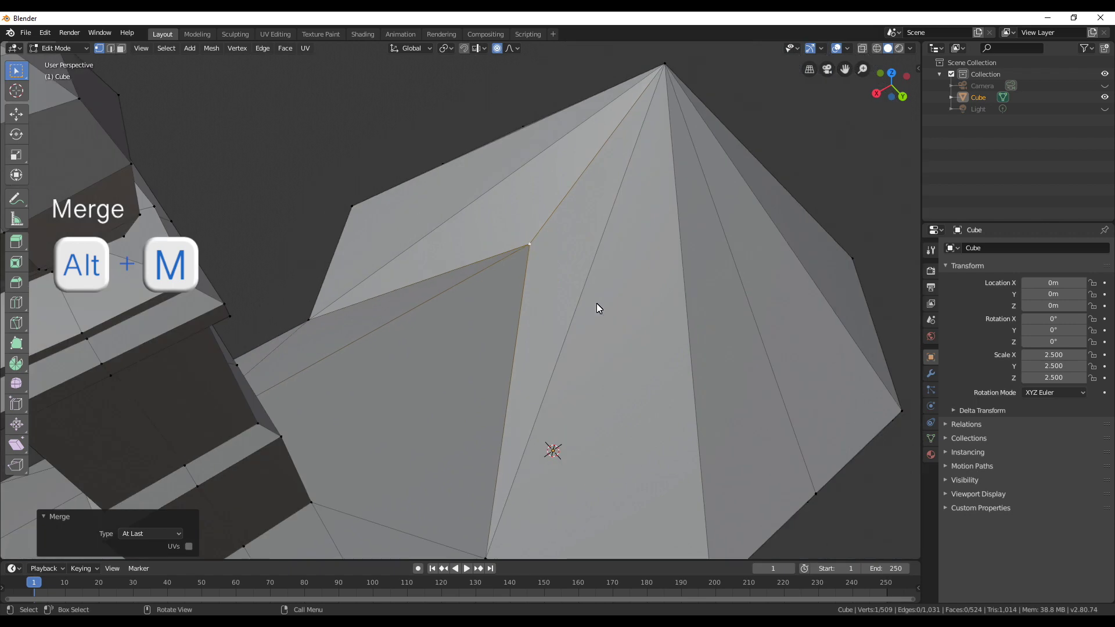
# - In wireframe shading with face selection, delete the first hidden triangular face inside the octagonal roof where the wing joins
pyautogui.moveTo(524, 333)
pyautogui.mouseDown(button='middle')
pyautogui.moveTo(469, 307)
pyautogui.moveTo(502, 345)
pyautogui.moveTo(489, 337)
pyautogui.mouseUp(button='middle')
pyautogui.press('z')
pyautogui.press('4')
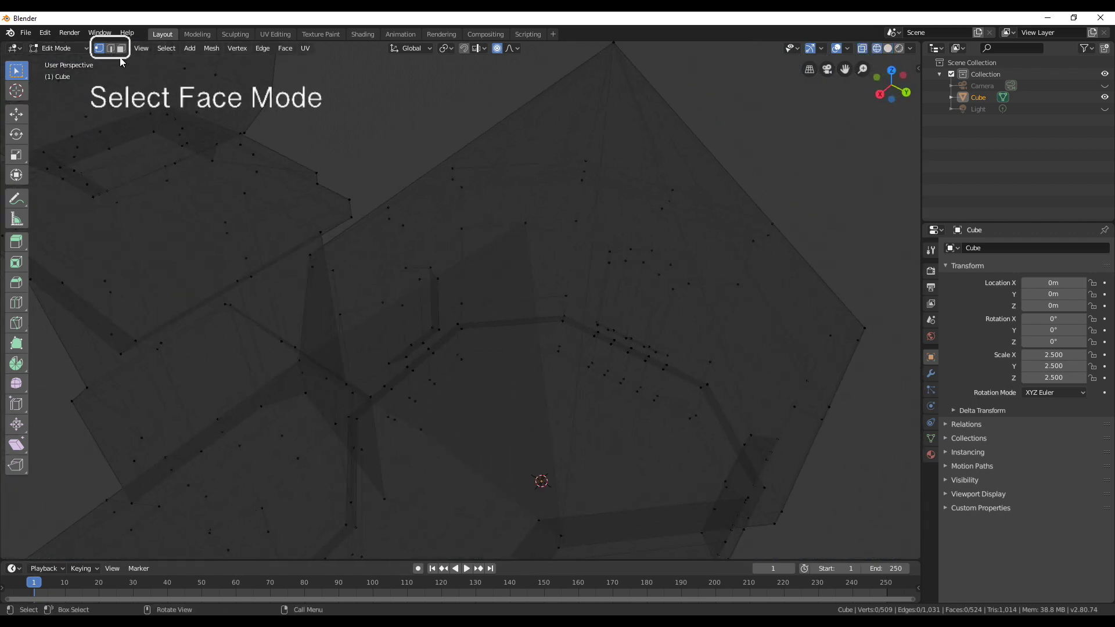
pyautogui.click(121, 49)
pyautogui.moveTo(458, 408); pyautogui.dragTo(481, 352, button='middle')
pyautogui.click(472, 403)
pyautogui.press('x')
pyautogui.click(594, 392)
# - Delete the other hidden triangular face inside the roof junction and return to solid shading
pyautogui.click(480, 352)
pyautogui.press('x')
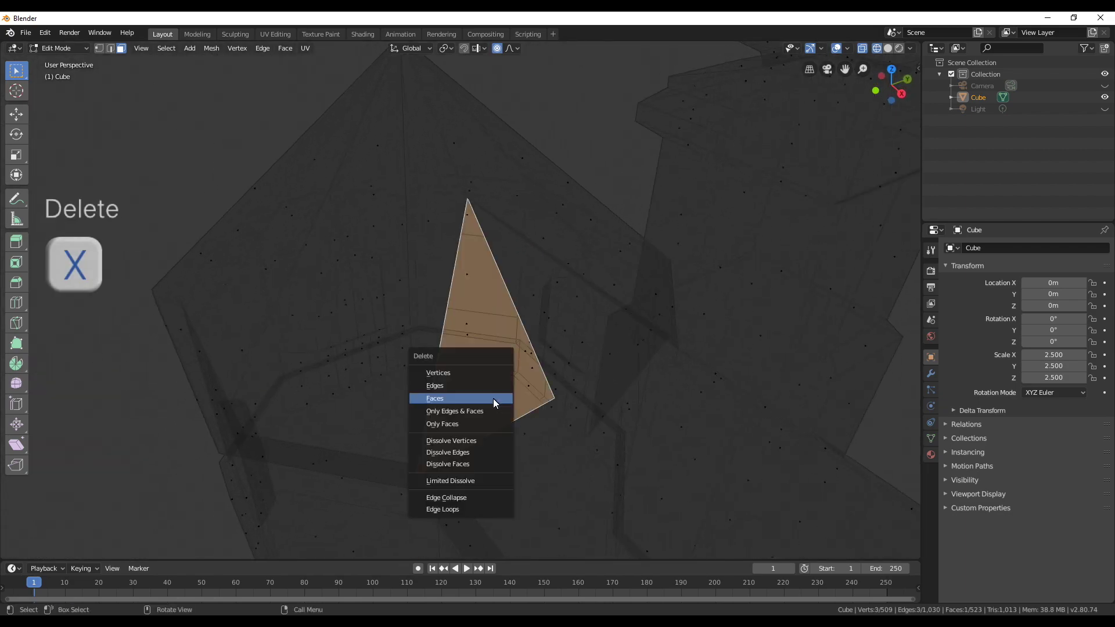
pyautogui.click(493, 398)
pyautogui.moveTo(500, 435)
pyautogui.mouseDown(button='middle')
pyautogui.moveTo(570, 422)
pyautogui.moveTo(551, 462)
pyautogui.moveTo(610, 424)
pyautogui.mouseUp(button='middle')
pyautogui.press('z')
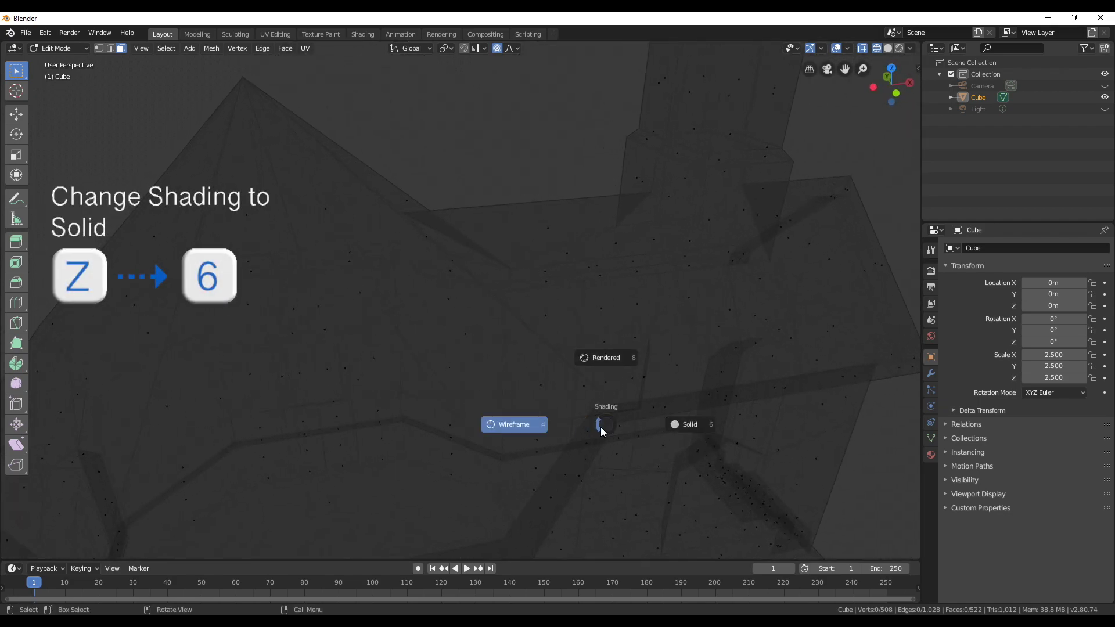
pyautogui.press('6')
# - Add a loop cut across the wing roof's gable-side section and slide it evenly to run parallel close to the ridge
pyautogui.scroll(-4, 559, 400)
pyautogui.moveTo(561, 367); pyautogui.dragTo(490, 390, button='middle')
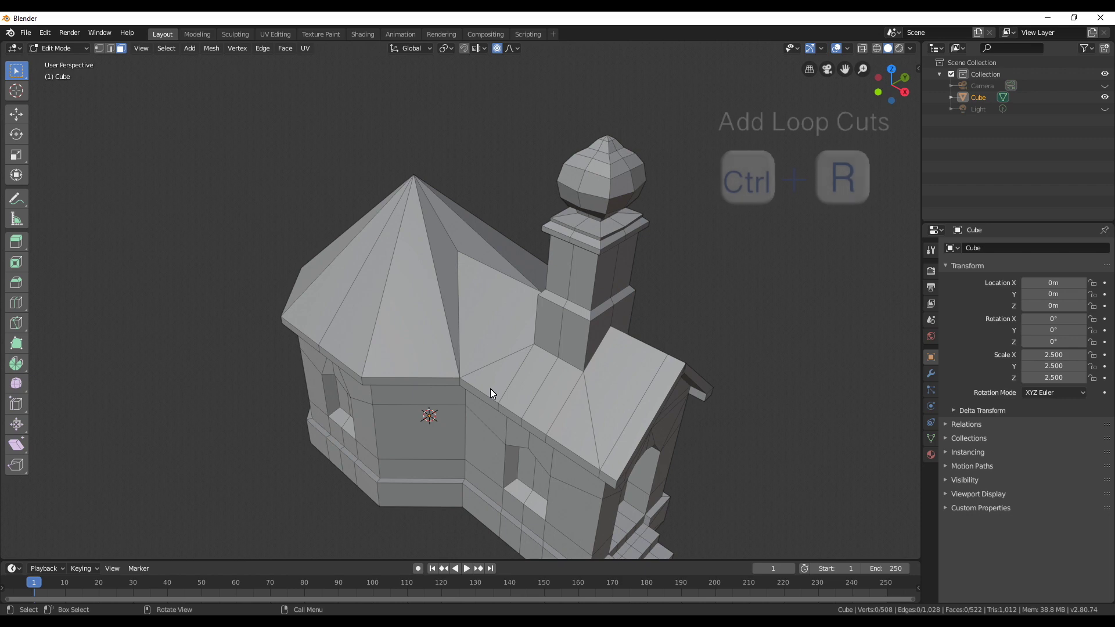
pyautogui.hotkey('ctrl', 'r')
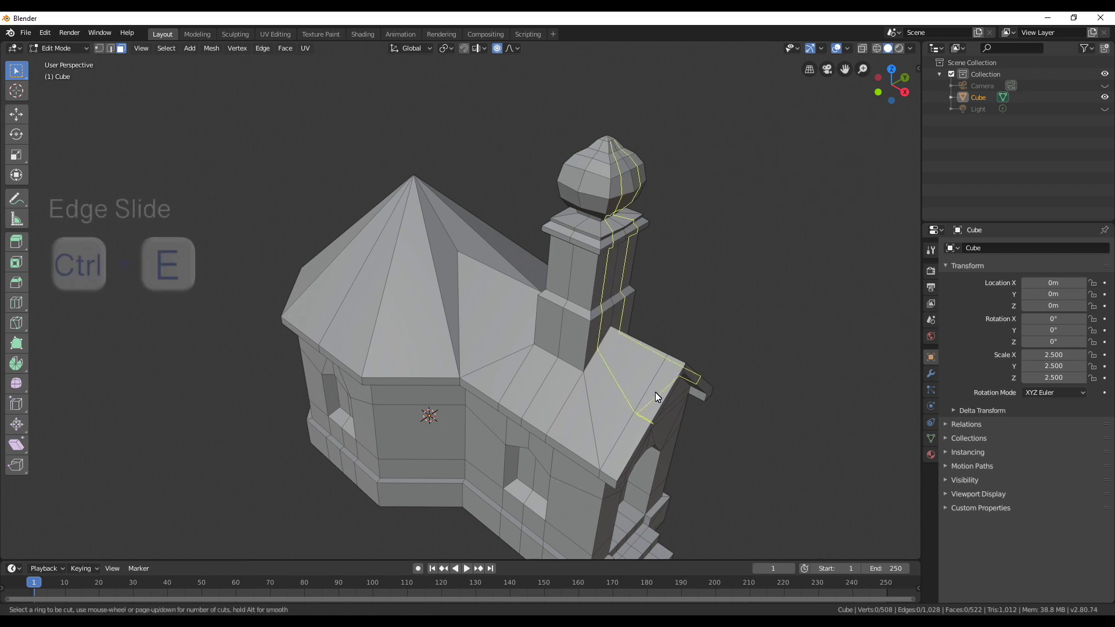
pyautogui.click(655, 392)
pyautogui.press('e')
pyautogui.press('f')
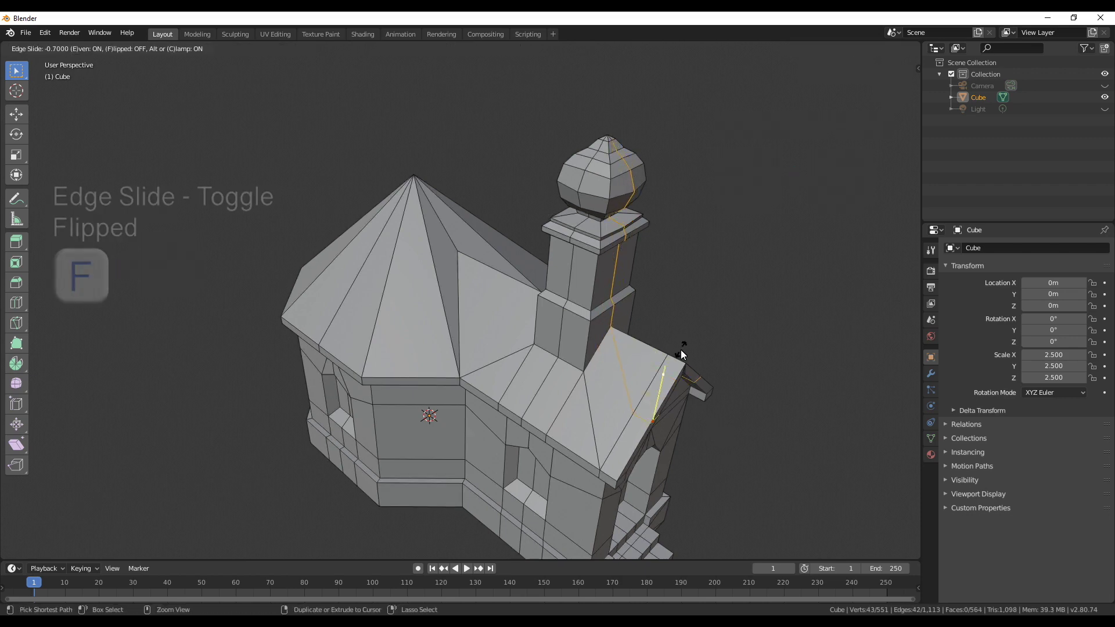
pyautogui.click(683, 358)
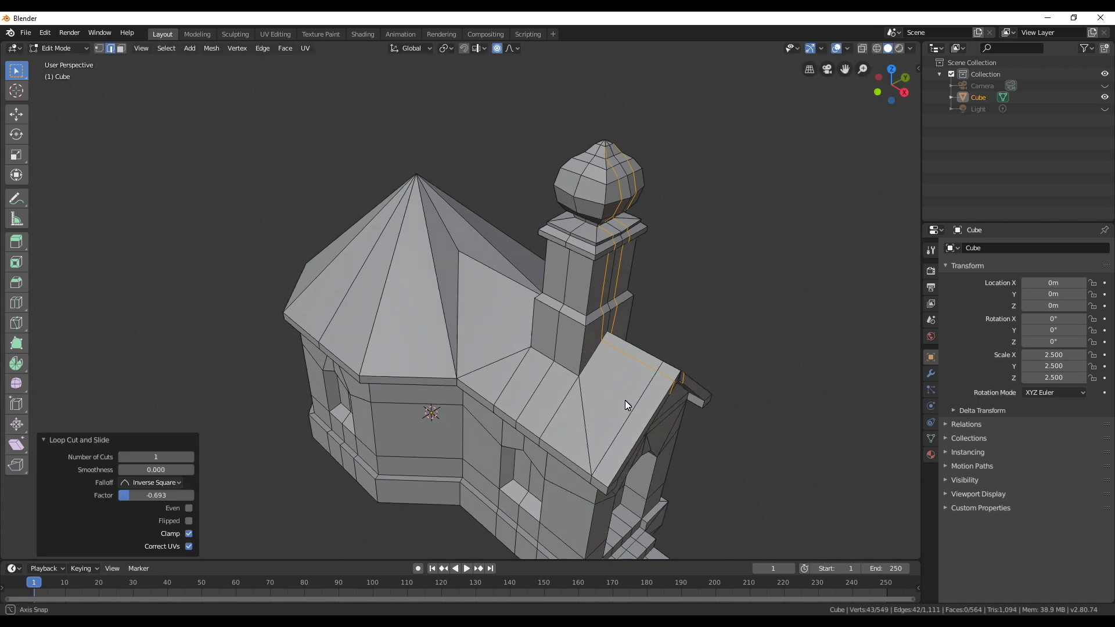
# - Loop-cut both slopes of the wing roof between the octagonal roof and the chimney, sliding each cut parallel and close to the ridge
pyautogui.hotkey('ctrl', 'r')
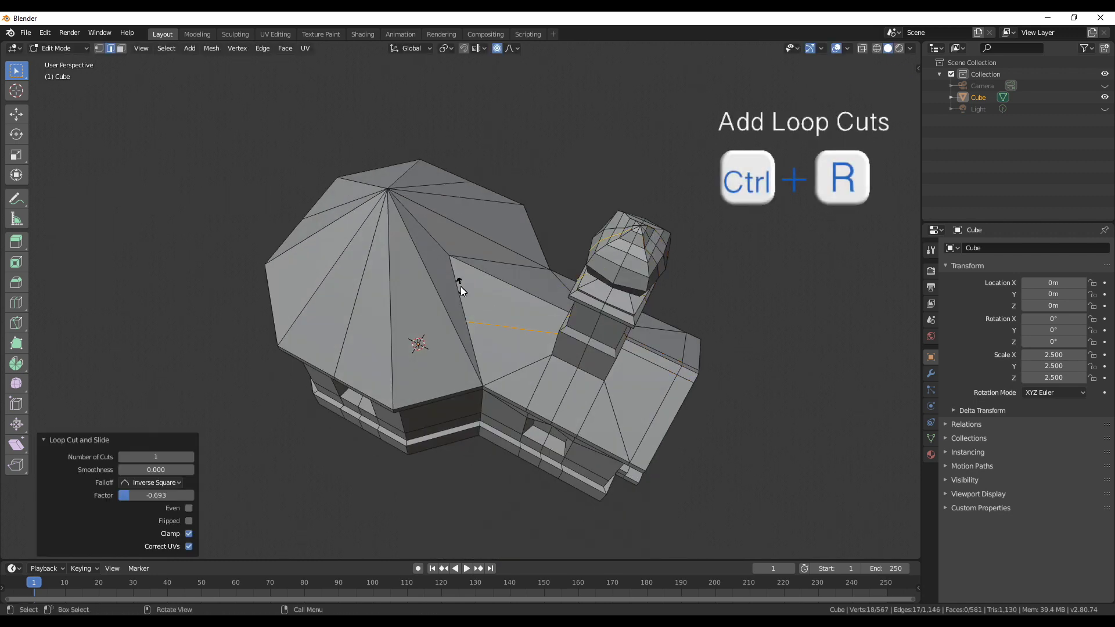
pyautogui.click(461, 287)
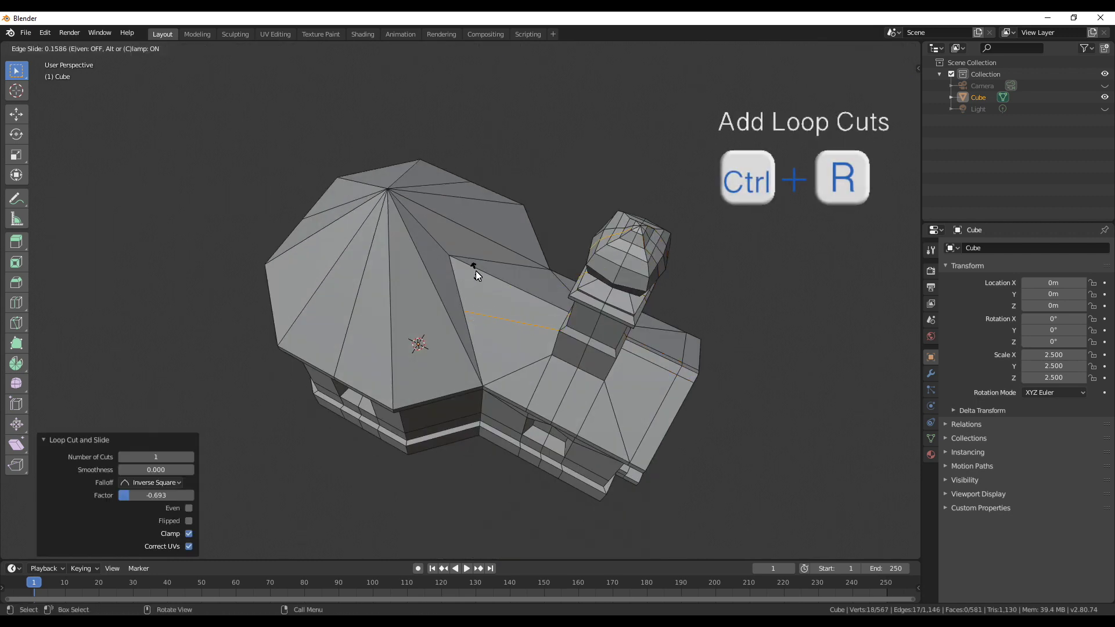
pyautogui.click(533, 213)
pyautogui.press('KP_7')
pyautogui.hotkey('ctrl', 'r')
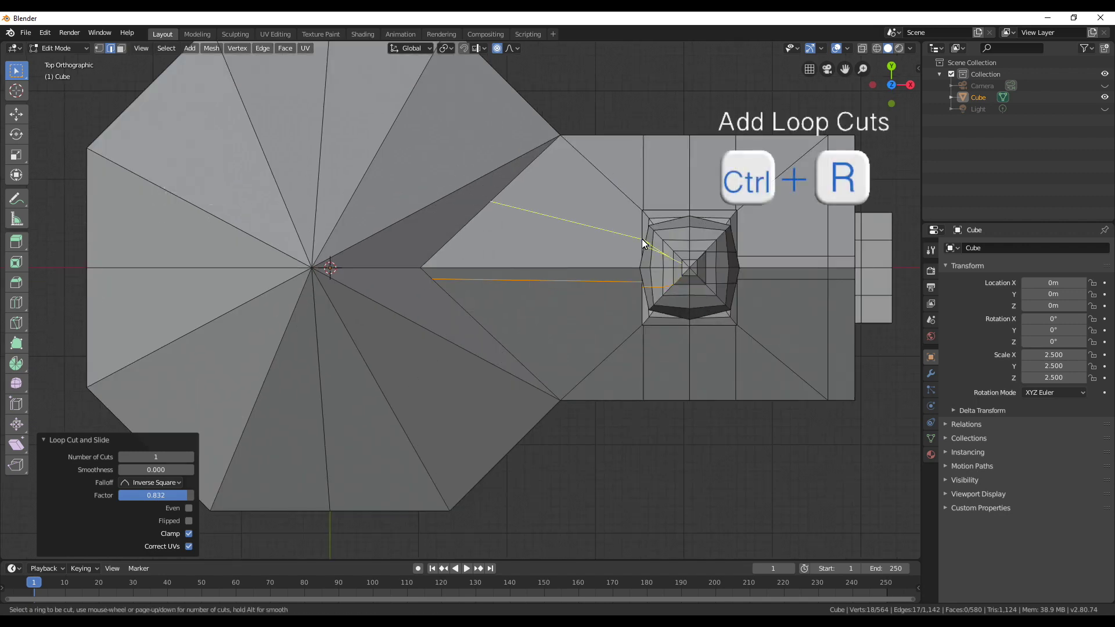
pyautogui.click(643, 241)
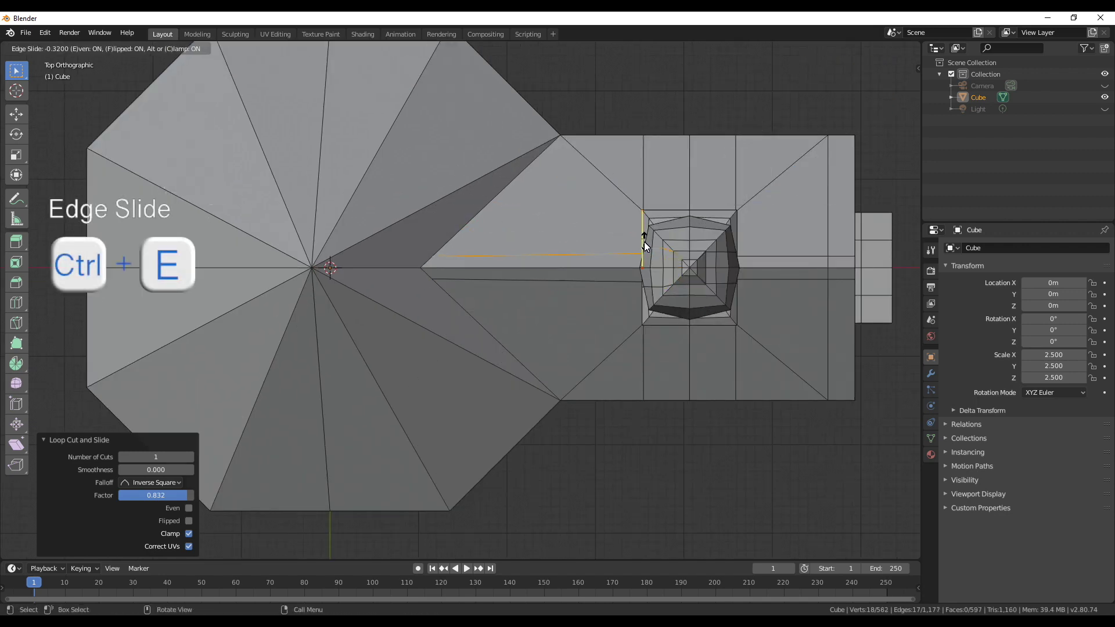
pyautogui.click(359, 219)
# - Slide the extra edge loops on the chimney side facing the octagonal roof onto that side's centre edge
pyautogui.moveTo(358, 219); pyautogui.dragTo(534, 215, button='middle')
pyautogui.keyDown('alt'); pyautogui.click(507, 226); pyautogui.keyUp('alt')
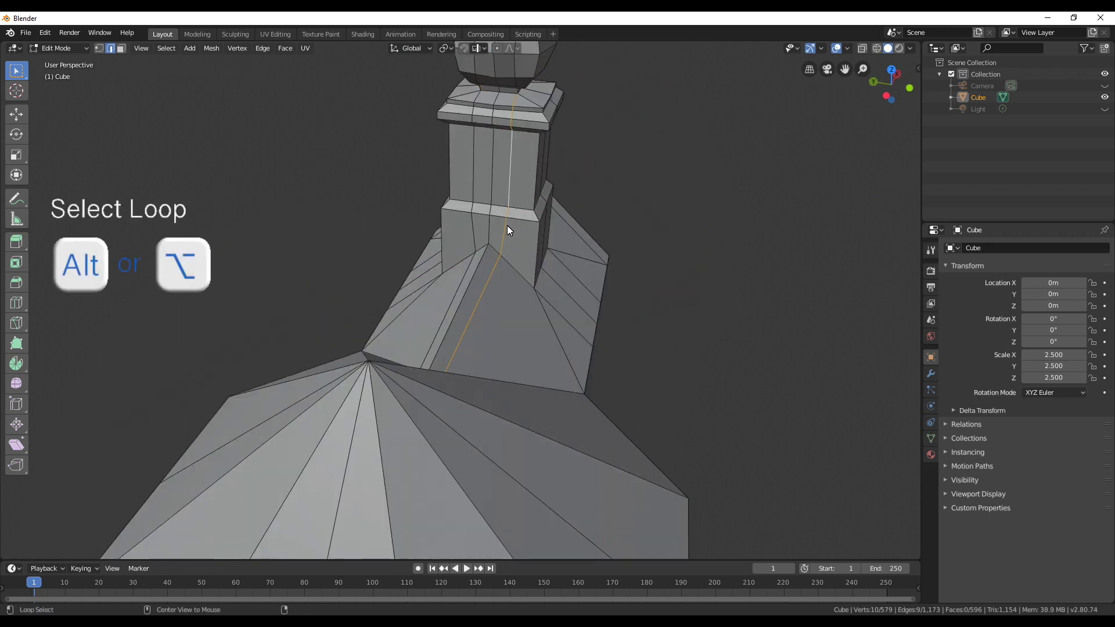
pyautogui.keyDown('alt'); pyautogui.keyDown('shift'); pyautogui.click(496, 264); pyautogui.keyUp('shift'); pyautogui.keyUp('alt')
pyautogui.press('g')
pyautogui.press('g')
pyautogui.click(467, 224)
pyautogui.keyDown('alt'); pyautogui.click(472, 169); pyautogui.keyUp('alt')
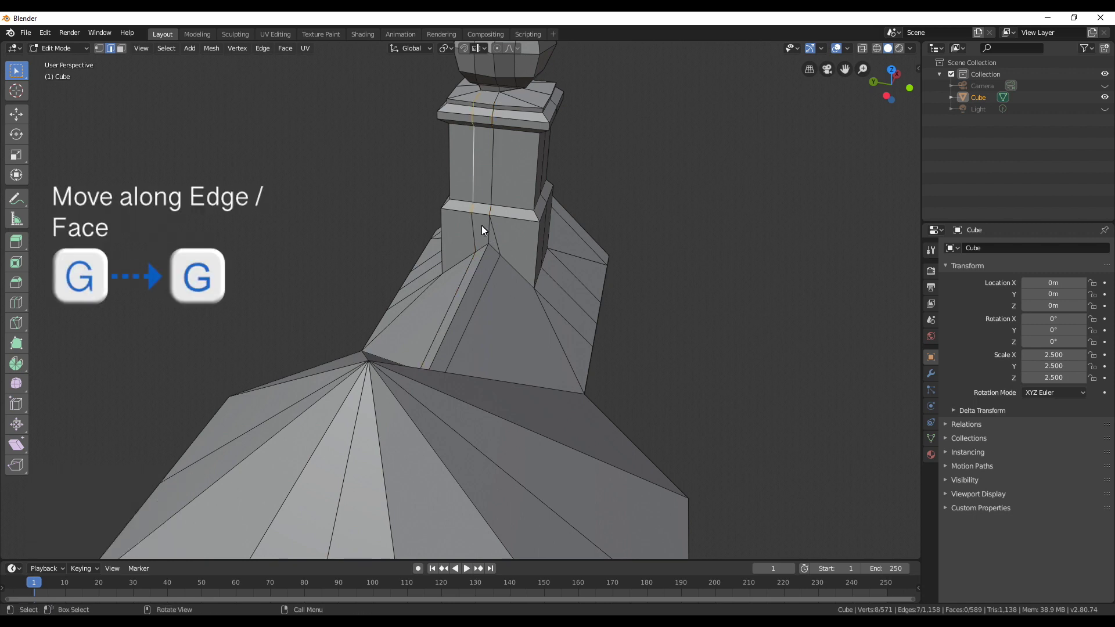
pyautogui.press('g')
pyautogui.press('g')
pyautogui.click(567, 254)
# - In vertex selection mode, slide the extra loop vertices on the chimney's gable-facing side and its cap onto the centre edge
pyautogui.moveTo(566, 254); pyautogui.dragTo(498, 394, button='middle')
pyautogui.press('1')
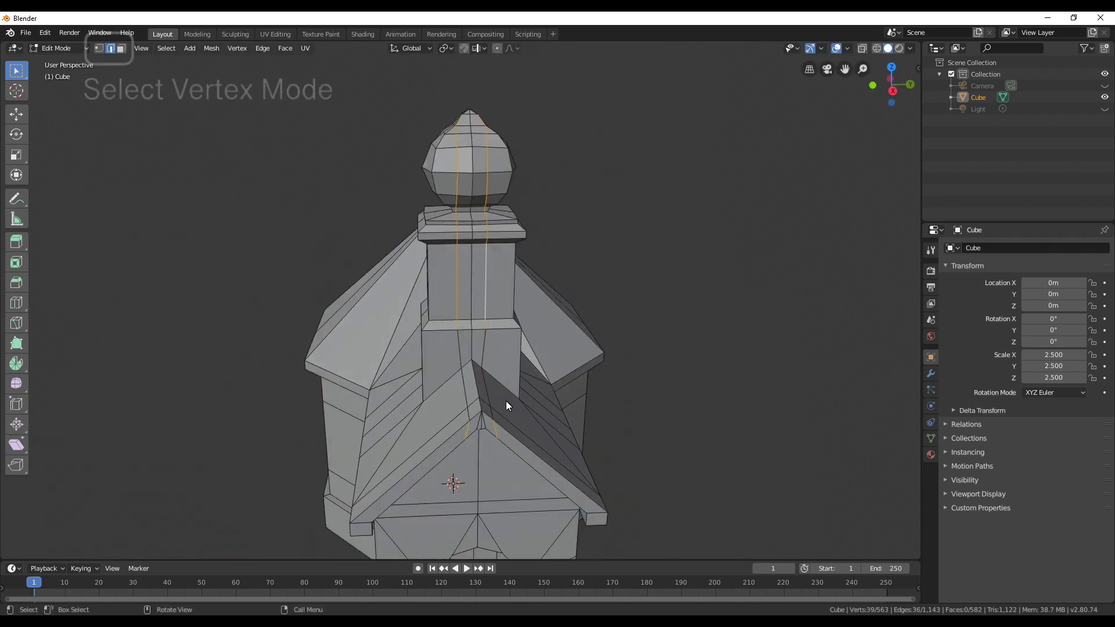
pyautogui.scroll(4, 497, 394)
pyautogui.click(501, 350)
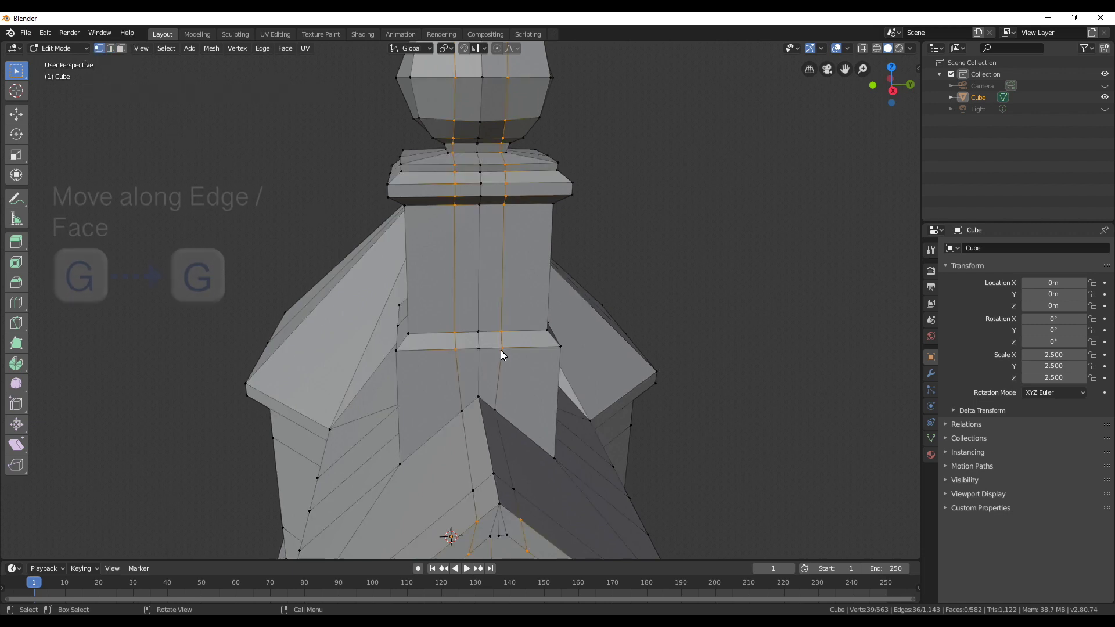
pyautogui.press('g')
pyautogui.press('g')
pyautogui.click(500, 332)
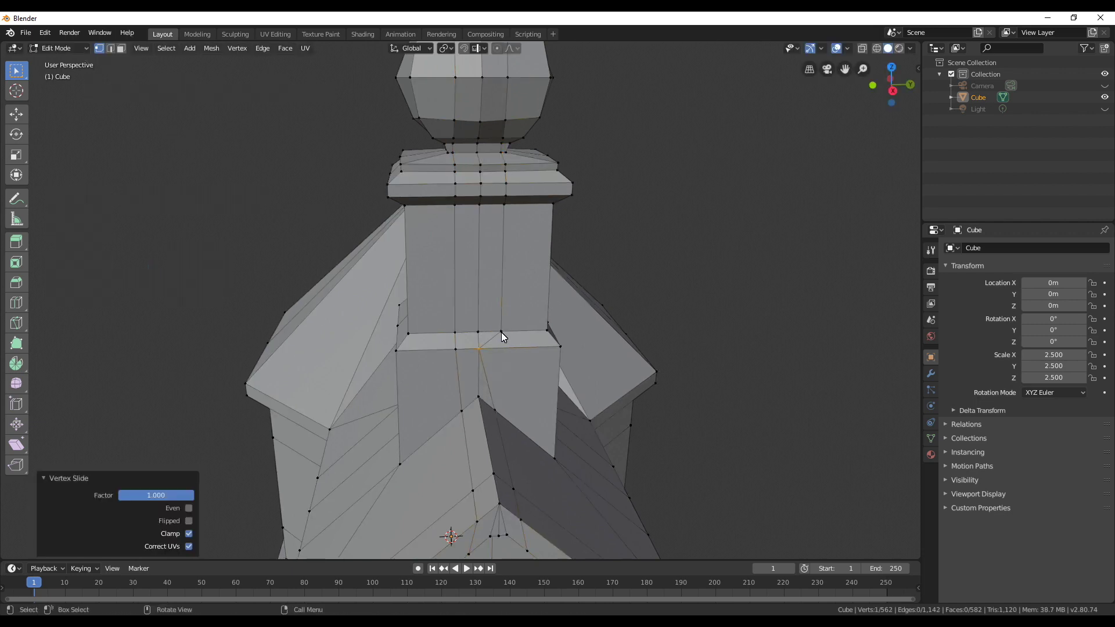
pyautogui.click(481, 197)
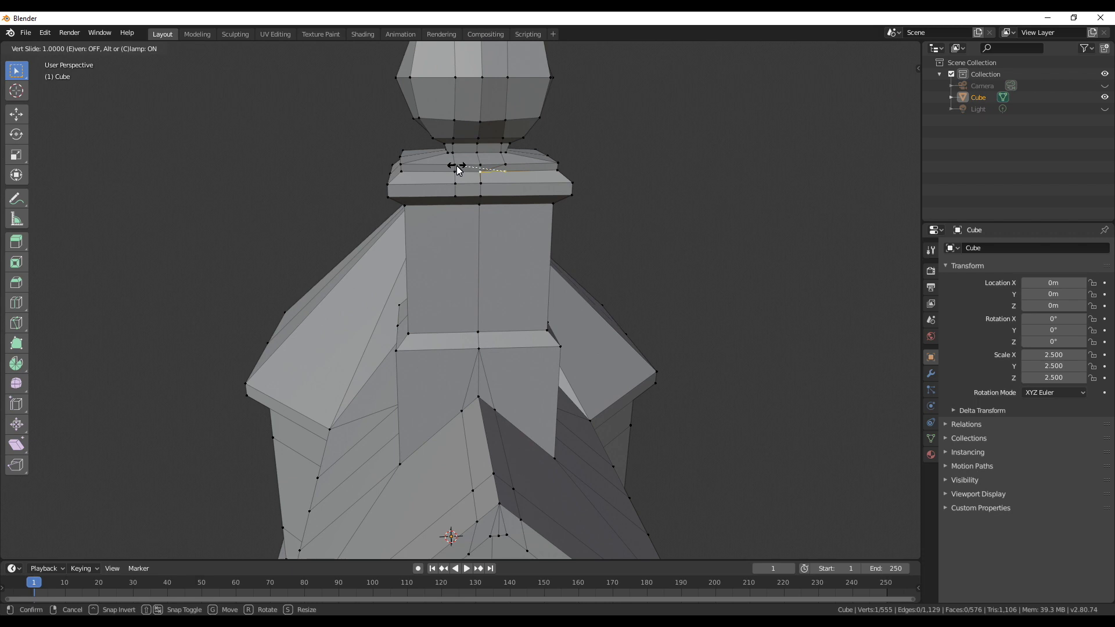
# - Slide the leftover edge loop on the ball finial onto its centre edge
pyautogui.press('2')
pyautogui.keyDown('alt'); pyautogui.click(503, 162); pyautogui.keyUp('alt')
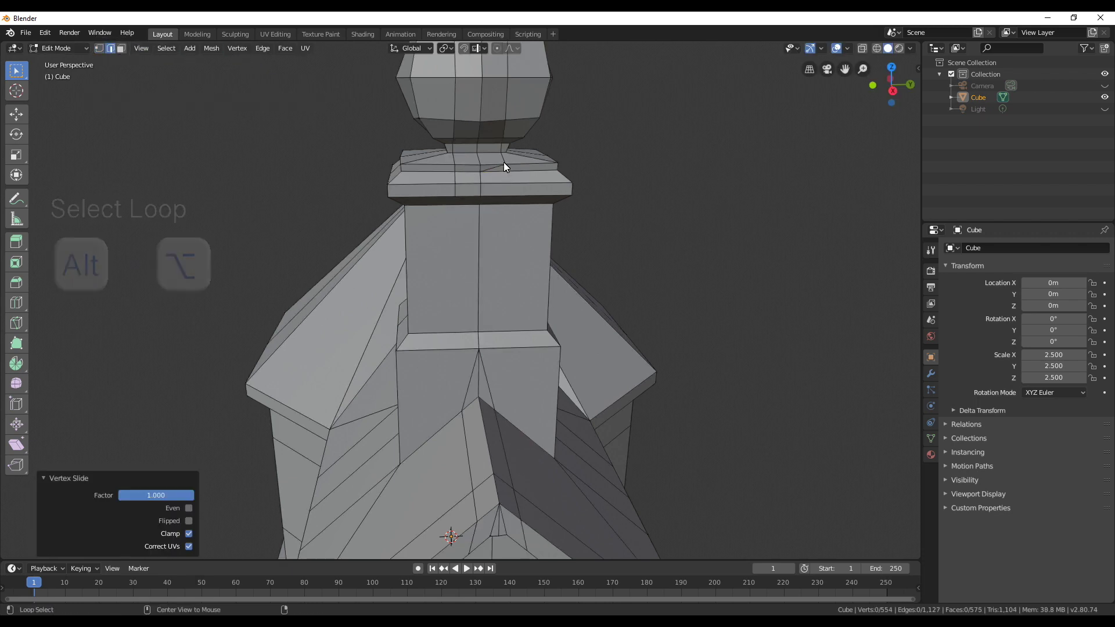
pyautogui.scroll(-3, 524, 209)
pyautogui.moveTo(523, 209); pyautogui.dragTo(518, 260, button='middle')
pyautogui.press('g')
pyautogui.press('g')
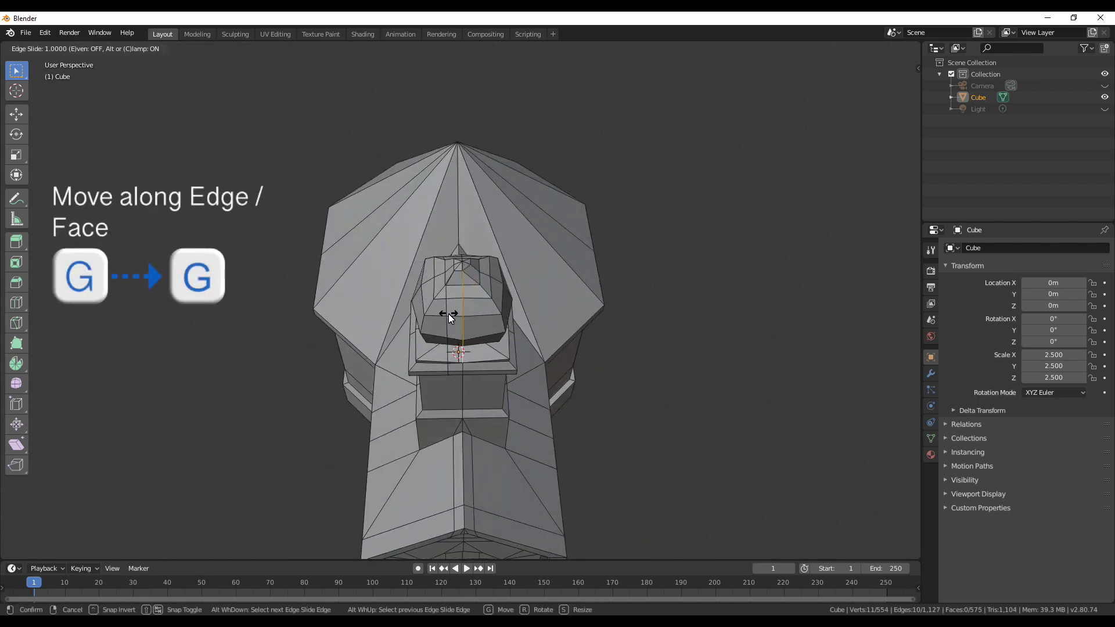
pyautogui.click(457, 316)
# - In vertex selection mode, slide the extra vertices under the front gable's roof edge up to its peak
pyautogui.press('1')
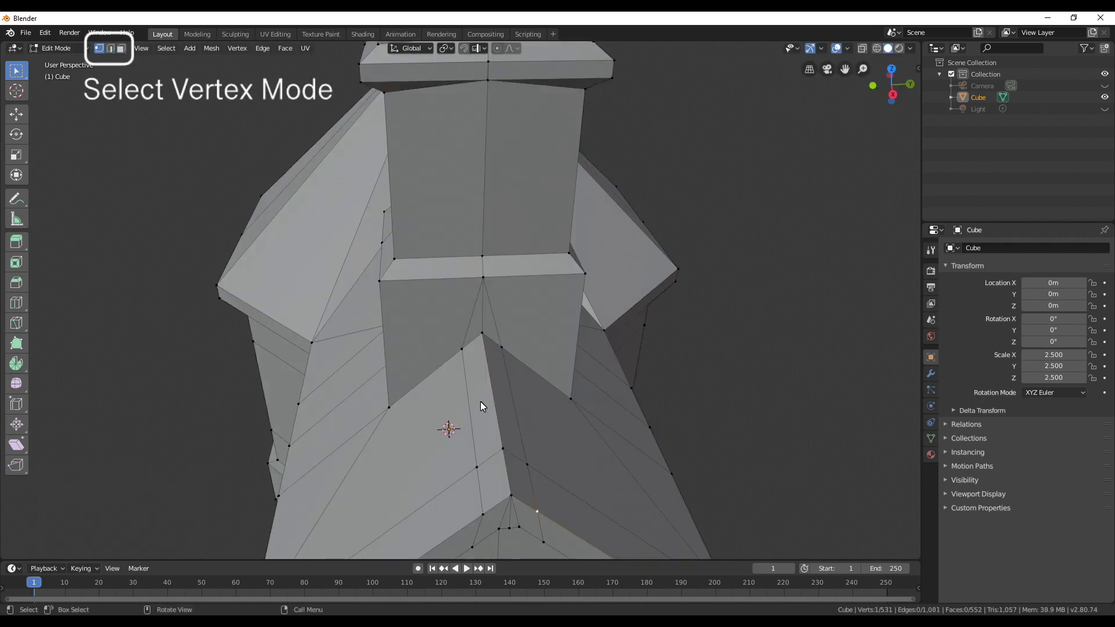
pyautogui.click(471, 211)
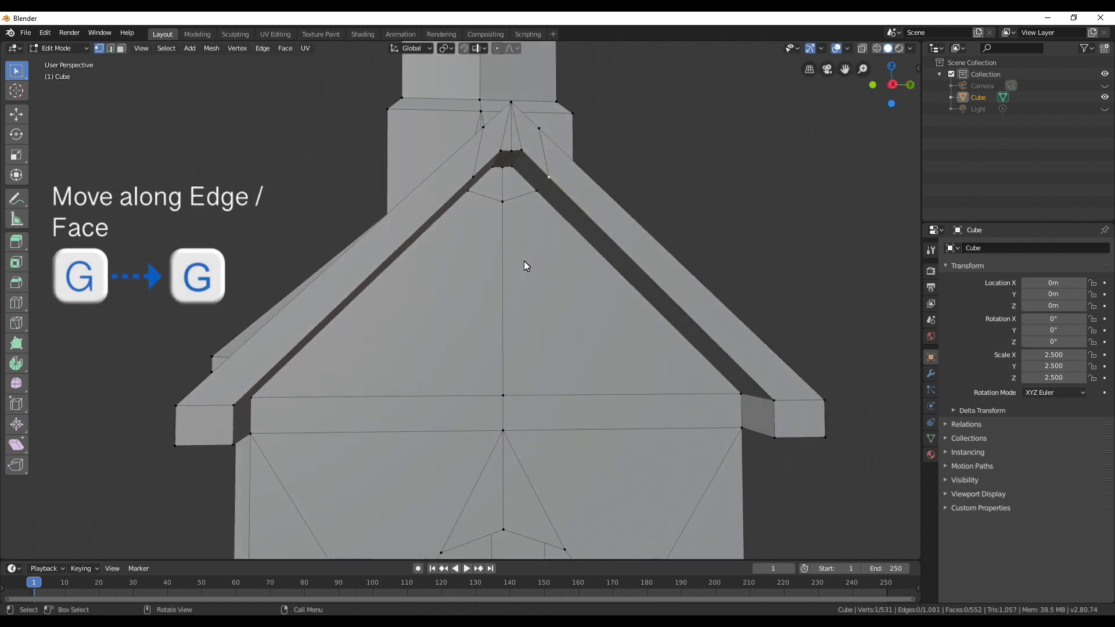
pyautogui.press('g')
pyautogui.press('g')
pyautogui.click(500, 213)
pyautogui.press('g')
pyautogui.press('g')
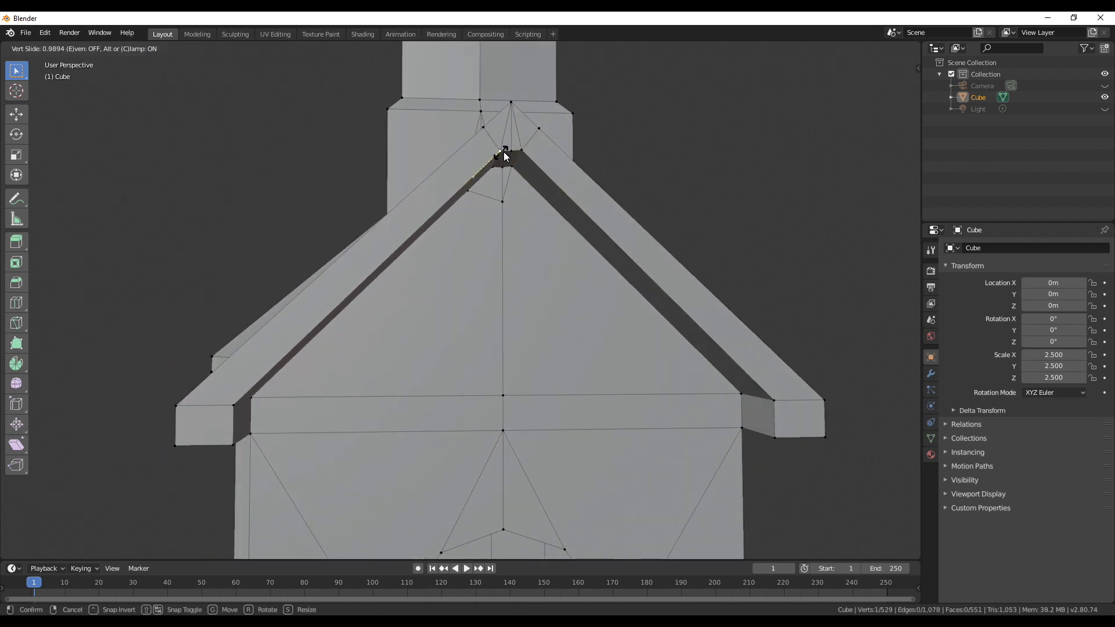
pyautogui.click(504, 151)
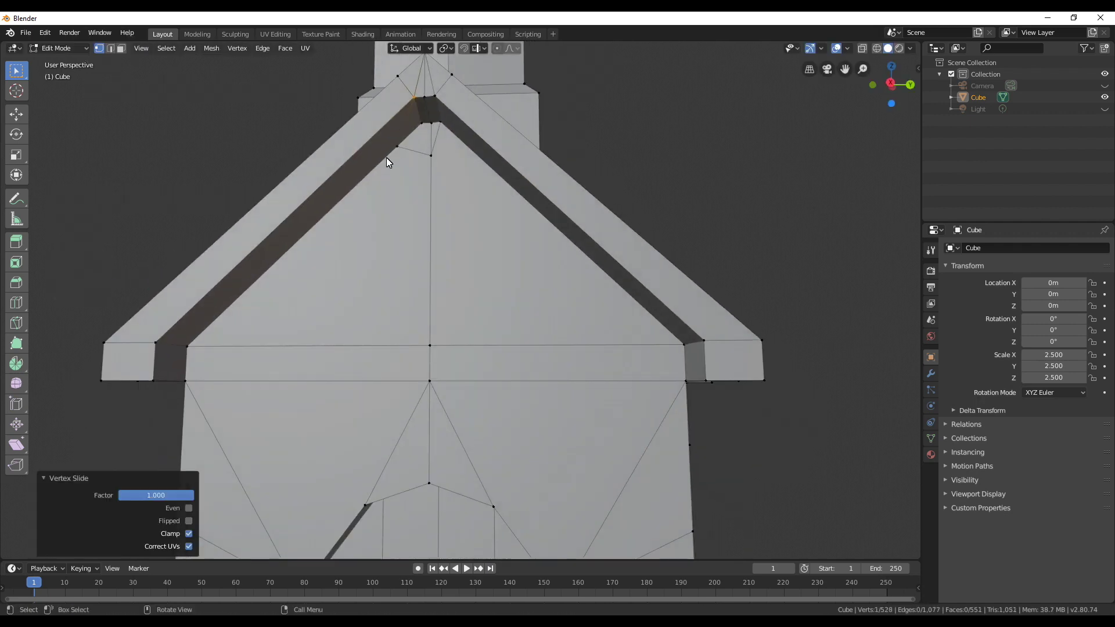
# - In face selection mode, select the narrow ridge strip faces of the wing roof on both sides of the chimney
pyautogui.moveTo(386, 158); pyautogui.dragTo(269, 301, button='middle')
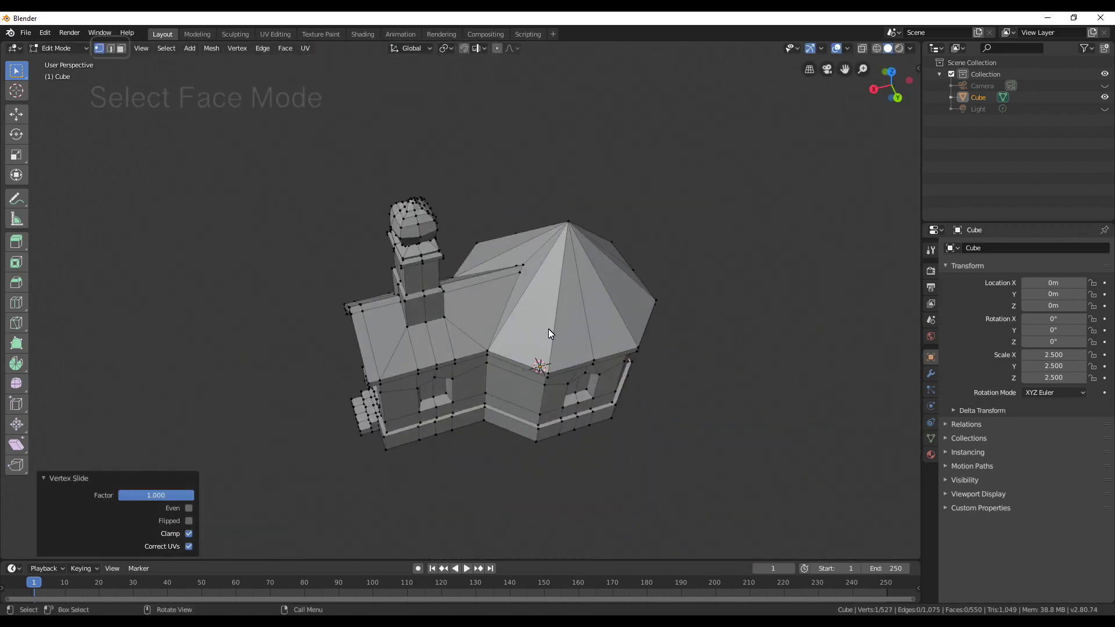
pyautogui.click(122, 49)
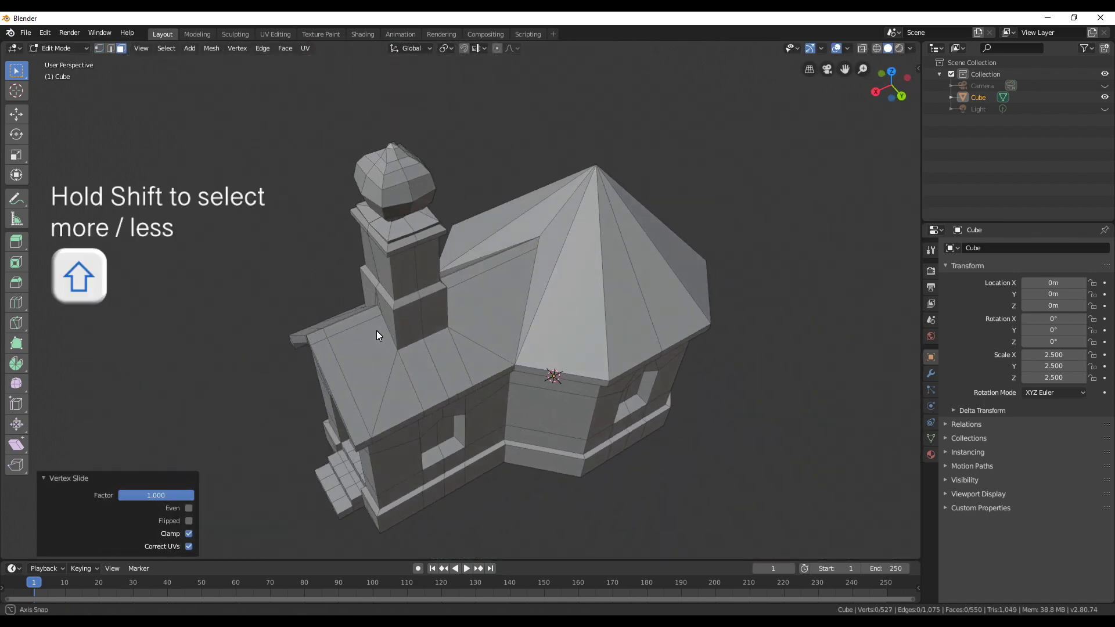
pyautogui.click(374, 331)
pyautogui.keyDown('shift'); pyautogui.click(500, 322); pyautogui.keyUp('shift')
# - Inset the selected ridge faces with 0 m thickness and 0.02 m depth to raise a ridge cap, and clear the selection
pyautogui.moveTo(500, 322); pyautogui.dragTo(559, 406, button='middle')
pyautogui.press('i')
pyautogui.click(641, 424)
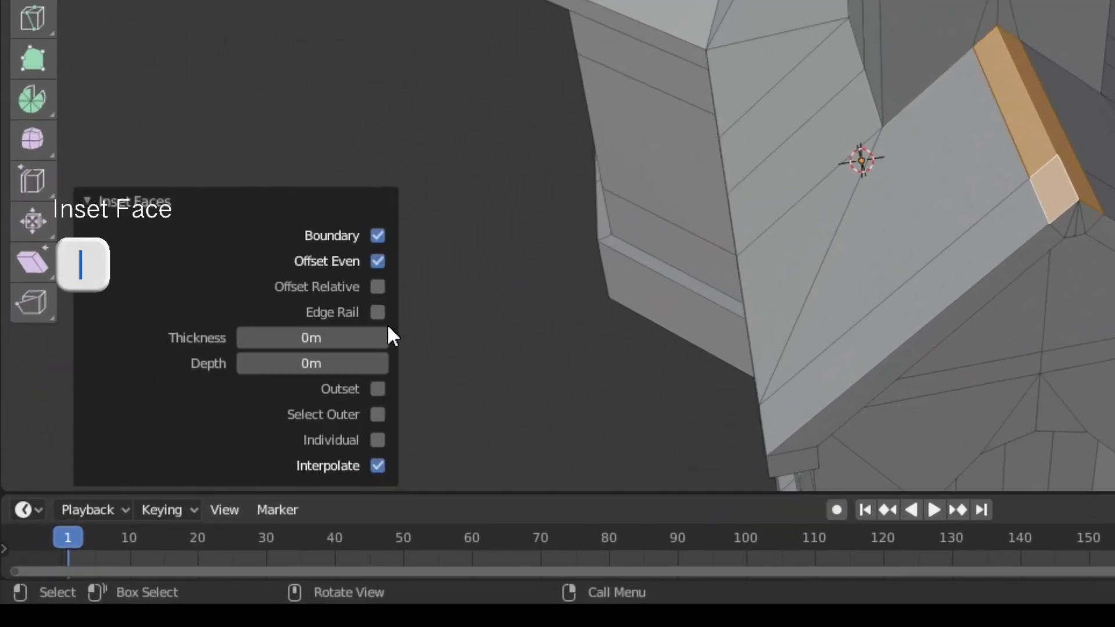
pyautogui.click(320, 362)
pyautogui.write('0.05')
pyautogui.press('Return')
pyautogui.click(314, 366)
pyautogui.press('Return')
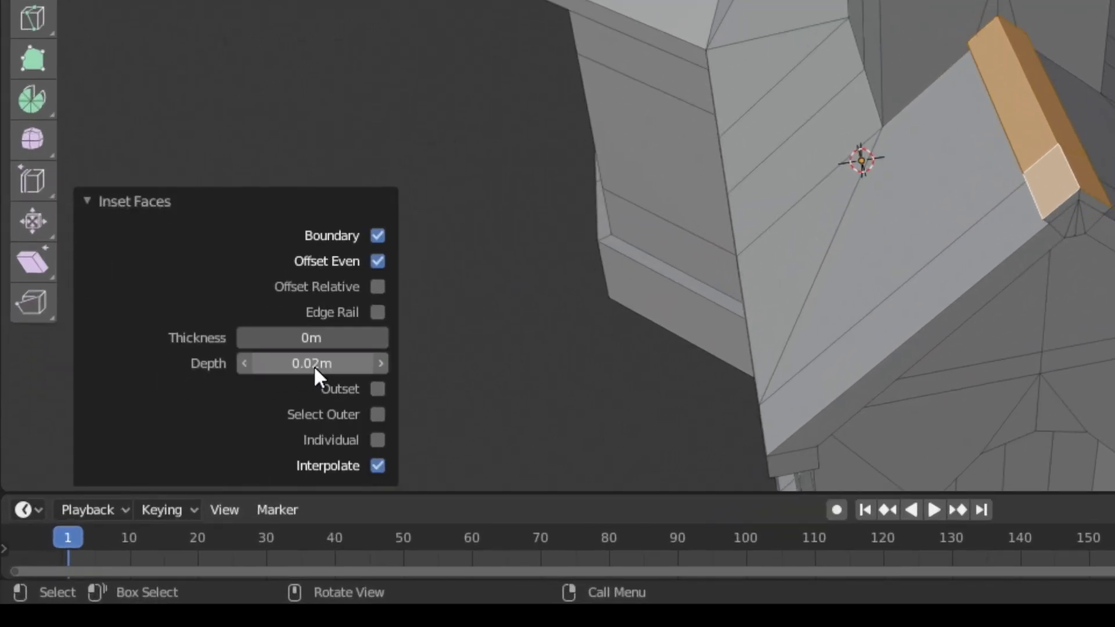
pyautogui.hotkey('alt', 'a')
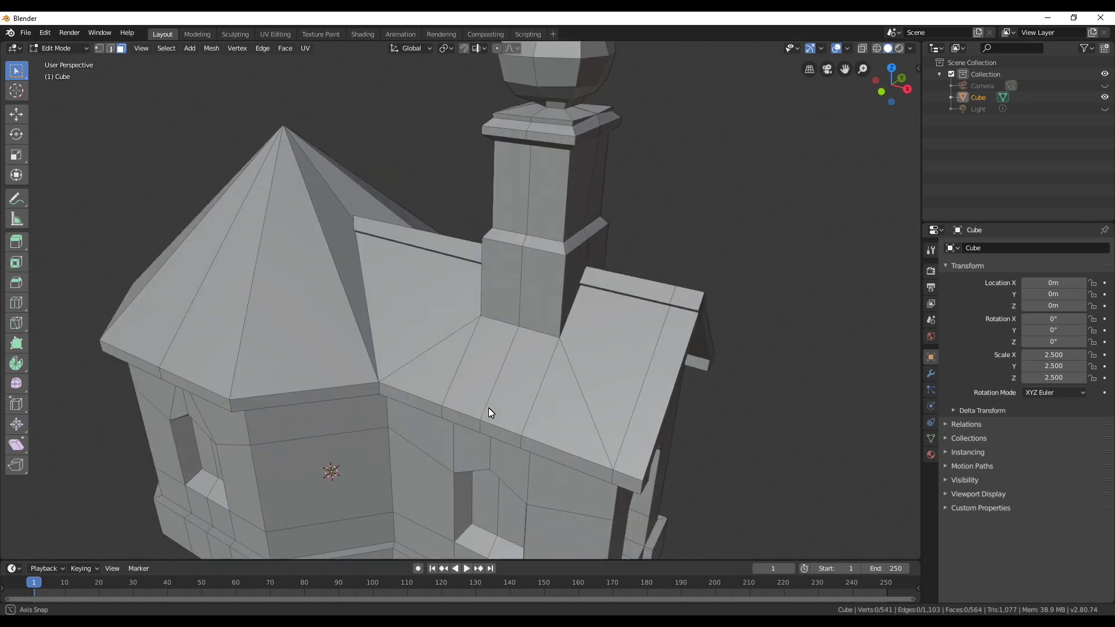
# - Extrude the two end faces of the wing roof's ridge cap at the front gable, and clear the selection
pyautogui.moveTo(489, 408); pyautogui.dragTo(530, 284, button='middle')
pyautogui.click(528, 284)
pyautogui.keyDown('shift'); pyautogui.click(540, 281); pyautogui.keyUp('shift')
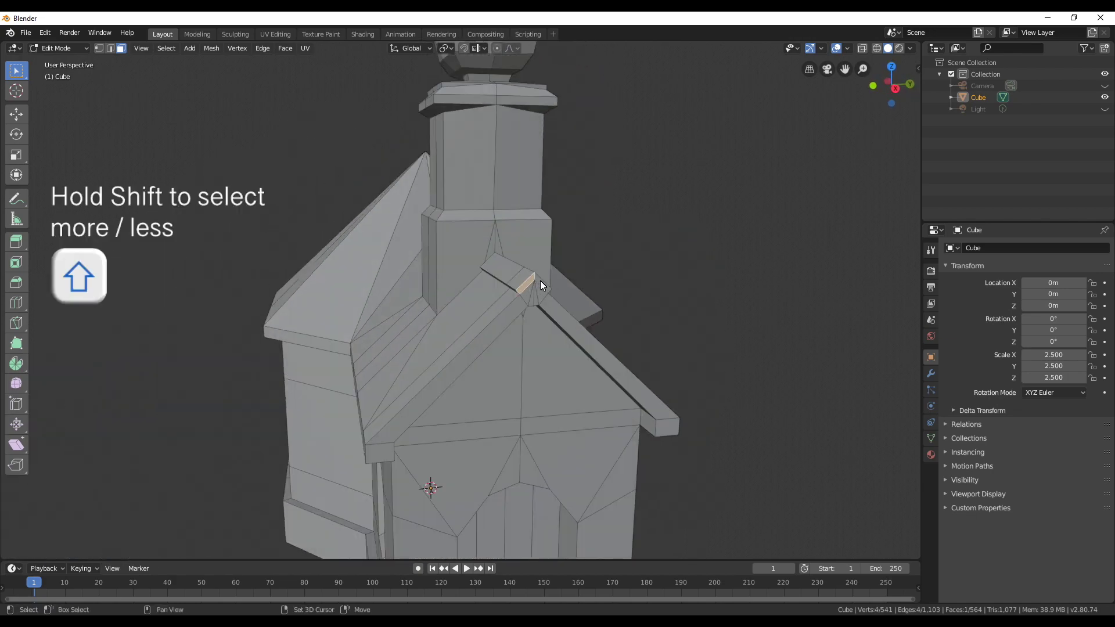
pyautogui.press('e')
pyautogui.click(525, 324)
pyautogui.hotkey('alt', 'a')
# - Reselect the ridge cap's two end faces at the front gable and adjust their overhang along the X axis
pyautogui.moveTo(525, 324); pyautogui.dragTo(770, 322, button='middle')
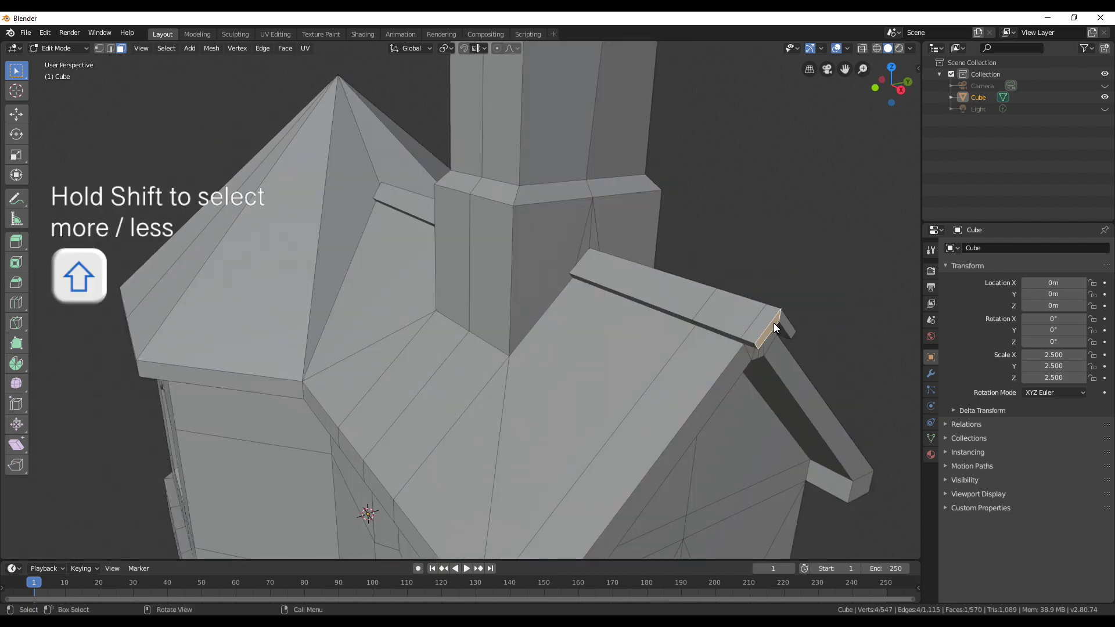
pyautogui.keyDown('shift'); pyautogui.click(784, 324); pyautogui.keyUp('shift')
pyautogui.press('g')
pyautogui.press('x')
pyautogui.click(800, 340)
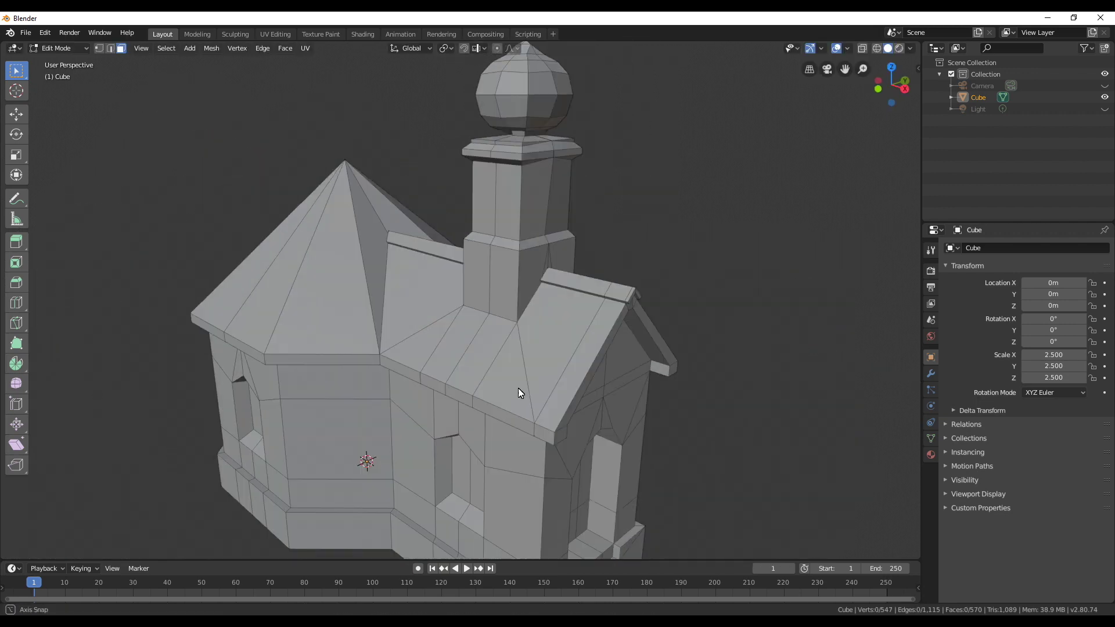
# - In edge selection mode, select the corner edges of the pointed tower roof and bevel them with a width of 0.031 m
pyautogui.scroll(4, 482, 343)
pyautogui.click(443, 300)
pyautogui.moveTo(444, 385); pyautogui.dragTo(458, 281, button='middle')
pyautogui.press('2')
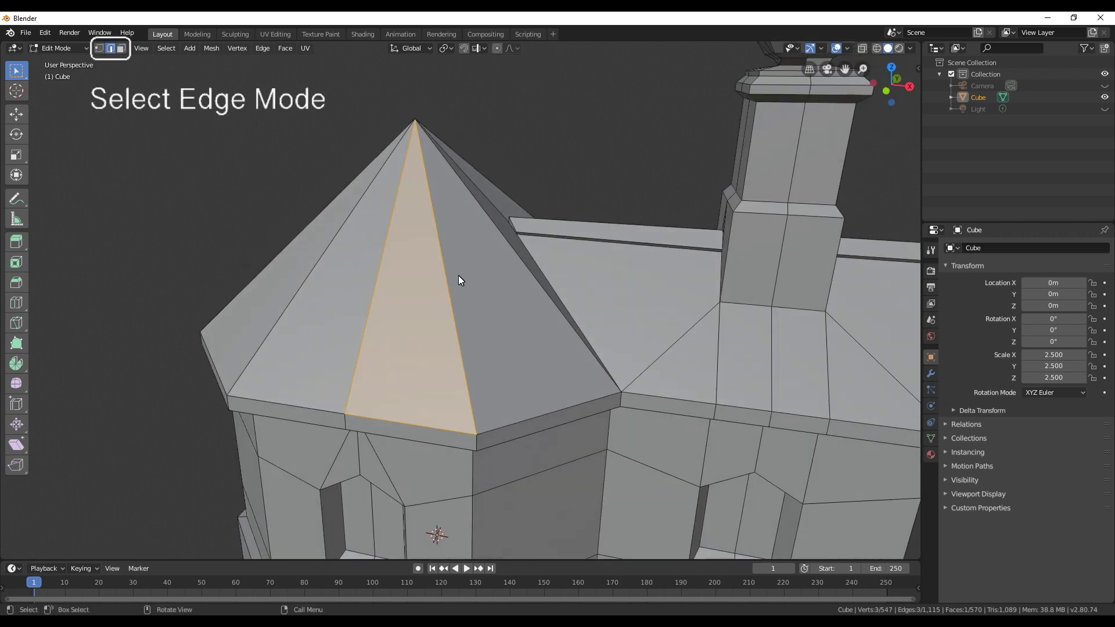
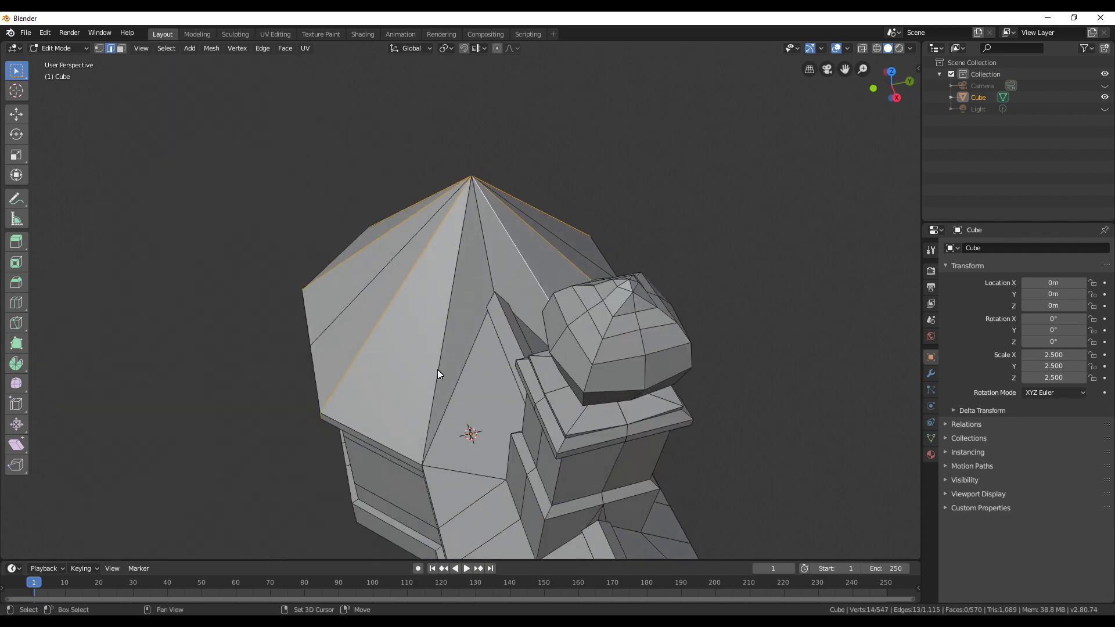
pyautogui.hotkey('ctrl', 'b')
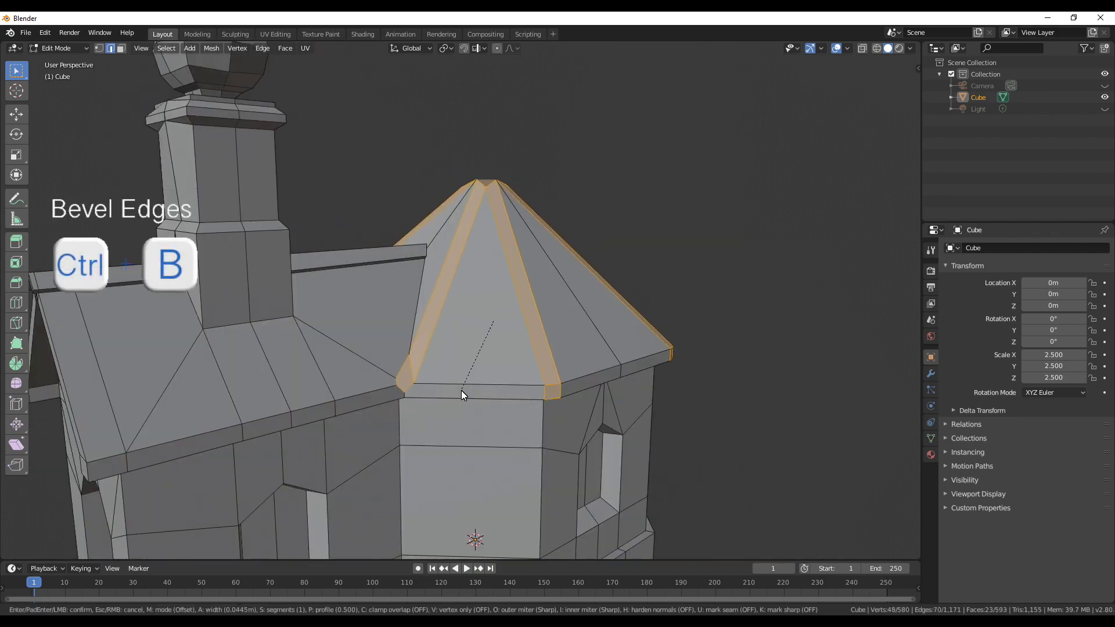
pyautogui.click(462, 389)
# - Inset the bevelled strips with 0 m thickness and 0.032 m depth to raise roof ribs, and clear the selection
pyautogui.moveTo(464, 388)
pyautogui.mouseDown(button='middle')
pyautogui.moveTo(462, 403)
pyautogui.moveTo(427, 423)
pyautogui.moveTo(453, 394)
pyautogui.mouseUp(button='middle')
pyautogui.press('i')
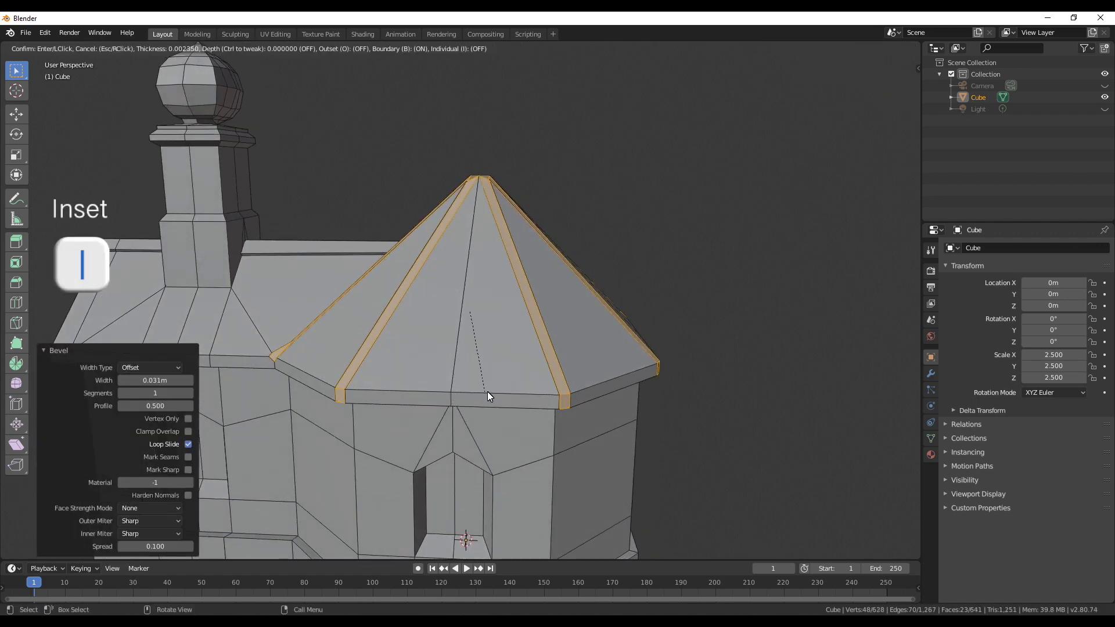
pyautogui.click(490, 399)
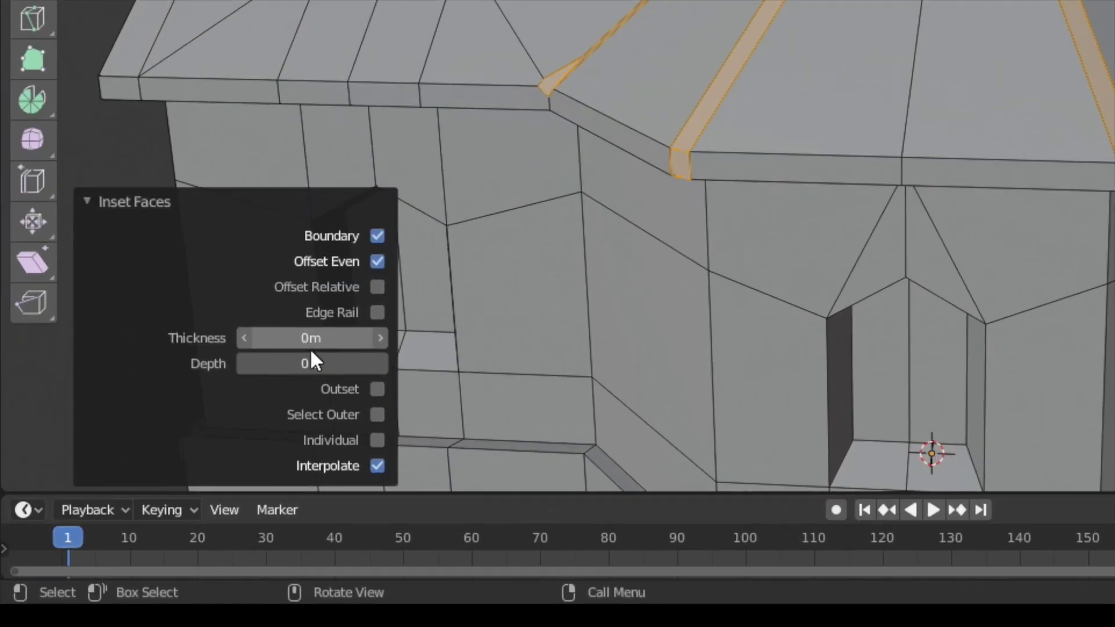
pyautogui.moveTo(326, 361); pyautogui.dragTo(374, 360)
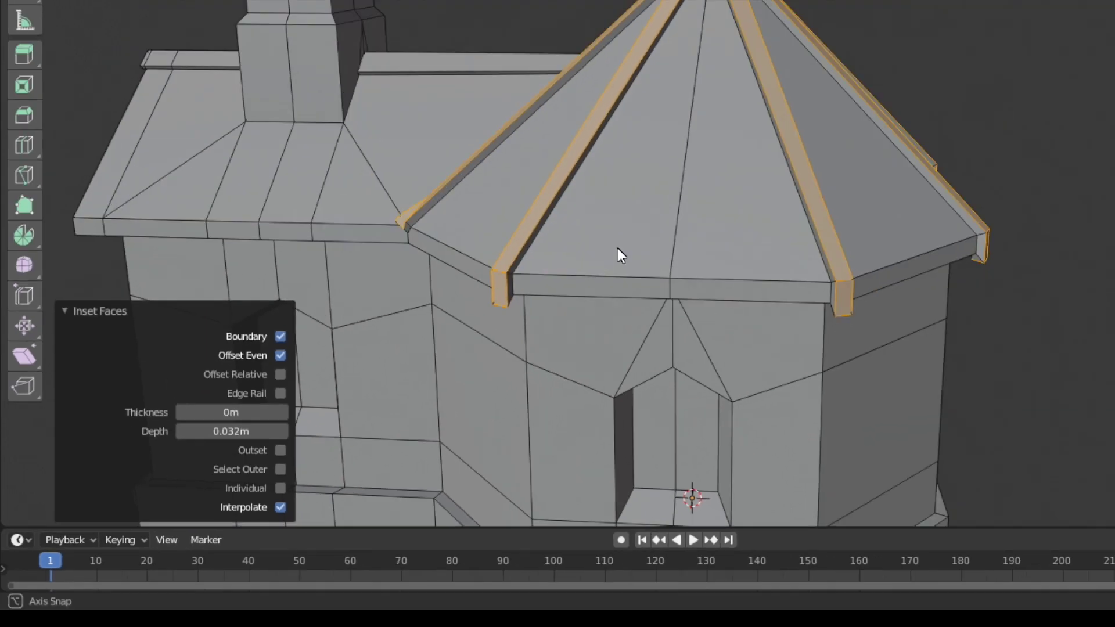
pyautogui.moveTo(618, 249); pyautogui.dragTo(477, 347, button='middle')
pyautogui.hotkey('alt', 'a')
# - In vertex selection mode, select the corner vertices around the small top face at the tower roof's apex
pyautogui.scroll(-5, 593, 351)
pyautogui.moveTo(594, 350); pyautogui.dragTo(270, 397, button='middle')
pyautogui.scroll(6, 444, 340)
pyautogui.press('1')
pyautogui.moveTo(444, 340); pyautogui.dragTo(471, 384, button='middle')
pyautogui.moveTo(146, 101); pyautogui.dragTo(398, 411, button='middle')
pyautogui.click(399, 410)
pyautogui.keyDown('shift'); pyautogui.click(465, 382); pyautogui.keyUp('shift')
pyautogui.keyDown('shift'); pyautogui.click(534, 382); pyautogui.keyUp('shift')
pyautogui.keyDown('shift'); pyautogui.click(499, 316); pyautogui.keyUp('shift')
pyautogui.keyDown('shift'); pyautogui.click(481, 291); pyautogui.keyUp('shift')
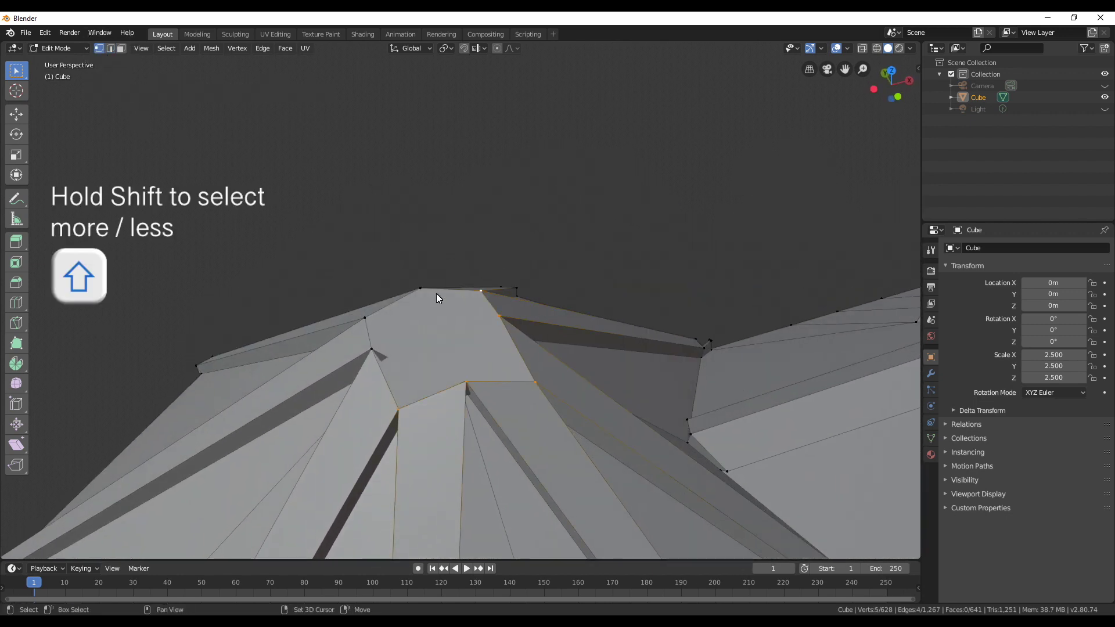
pyautogui.keyDown('shift'); pyautogui.click(372, 349); pyautogui.keyUp('shift')
# - Extrude the apex face upward and flatten it with a Z scale of 0
pyautogui.press('e')
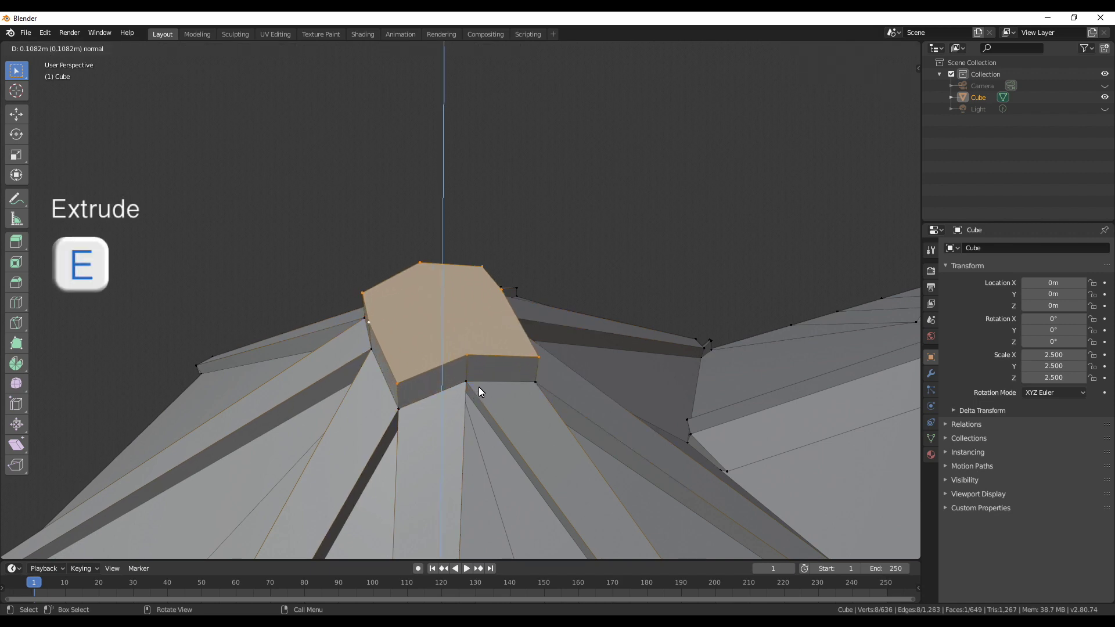
pyautogui.click(511, 406)
pyautogui.write('sz0')
pyautogui.press('Return')
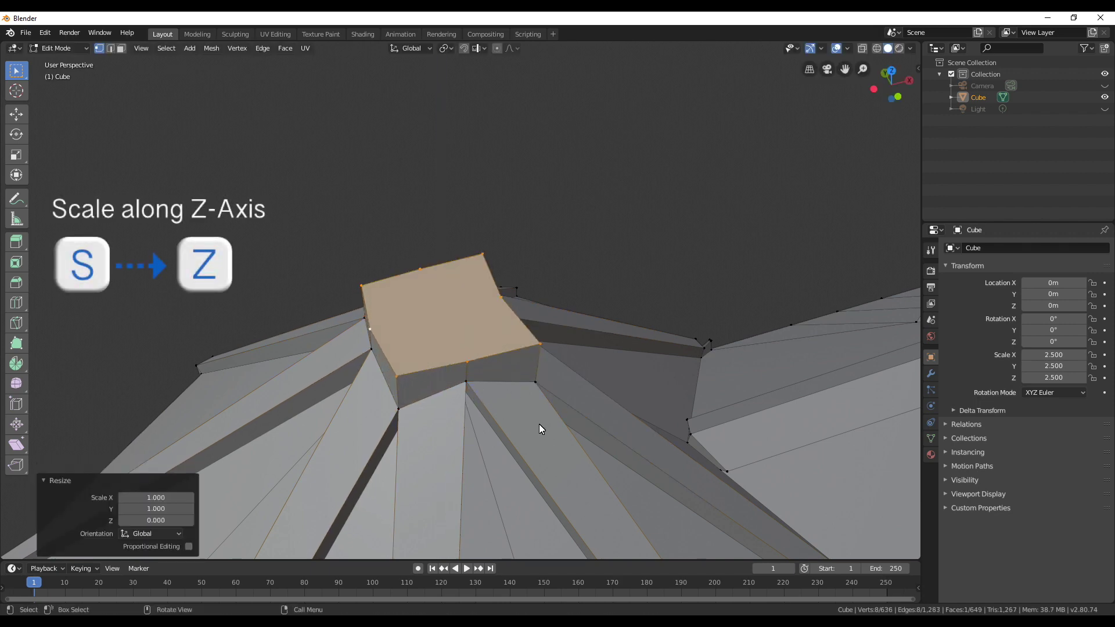
# - Raise the flattened apex face 0.0215 m along the Z axis
pyautogui.moveTo(389, 401); pyautogui.dragTo(636, 353, button='middle')
pyautogui.press('g')
pyautogui.press('z')
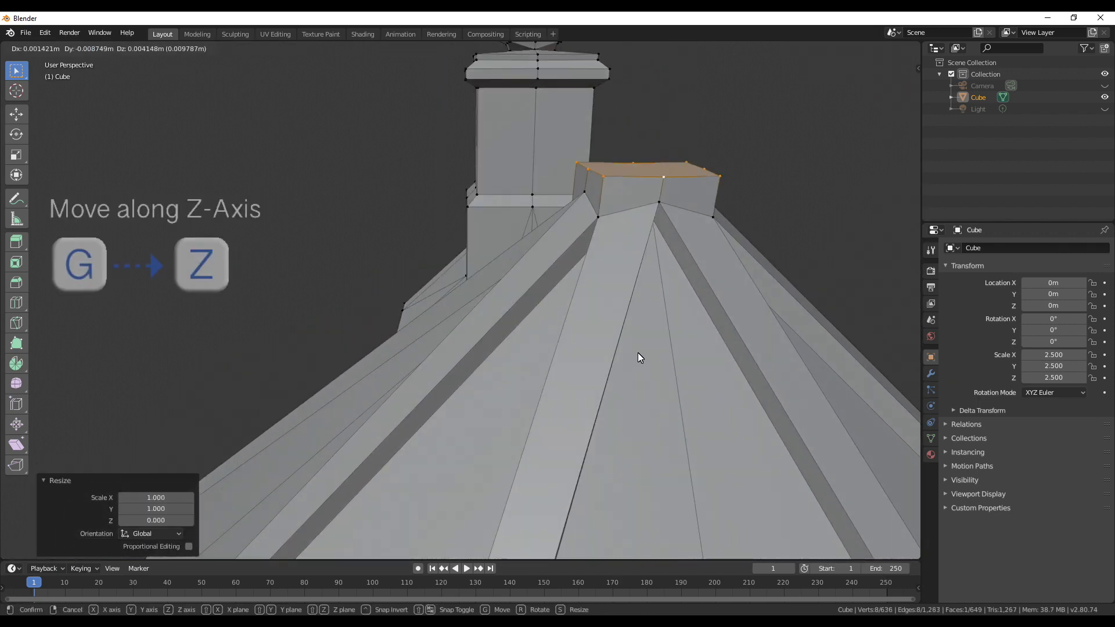
pyautogui.click(636, 349)
# - Extrude the apex face 0.034 m upward and scale it to 0.462 to taper the collar
pyautogui.press('e')
pyautogui.rightClick(738, 371)
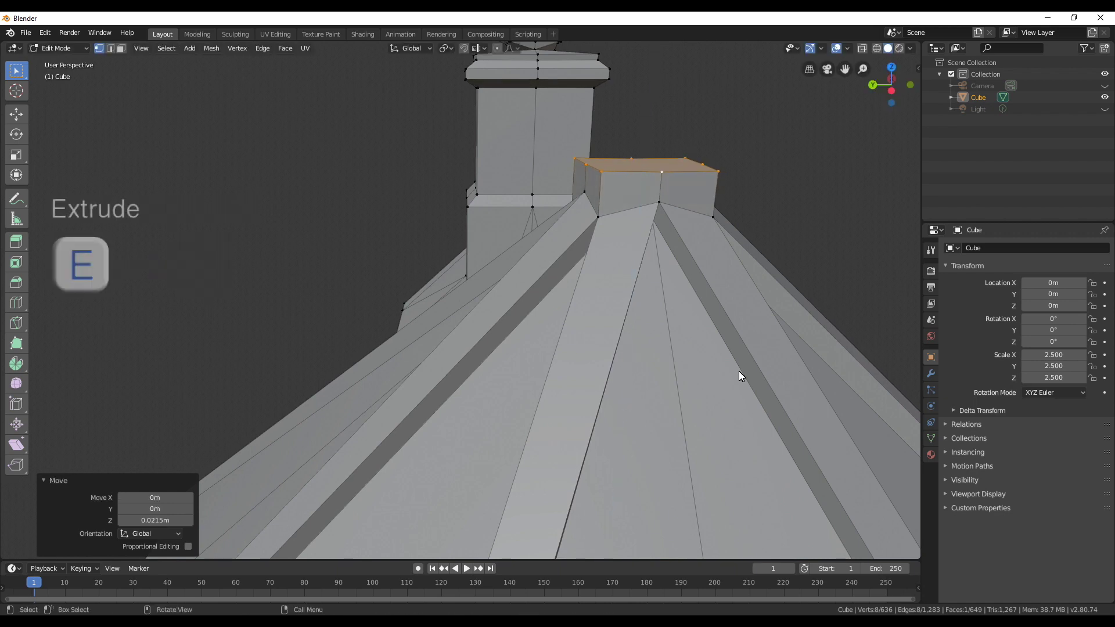
pyautogui.press('s')
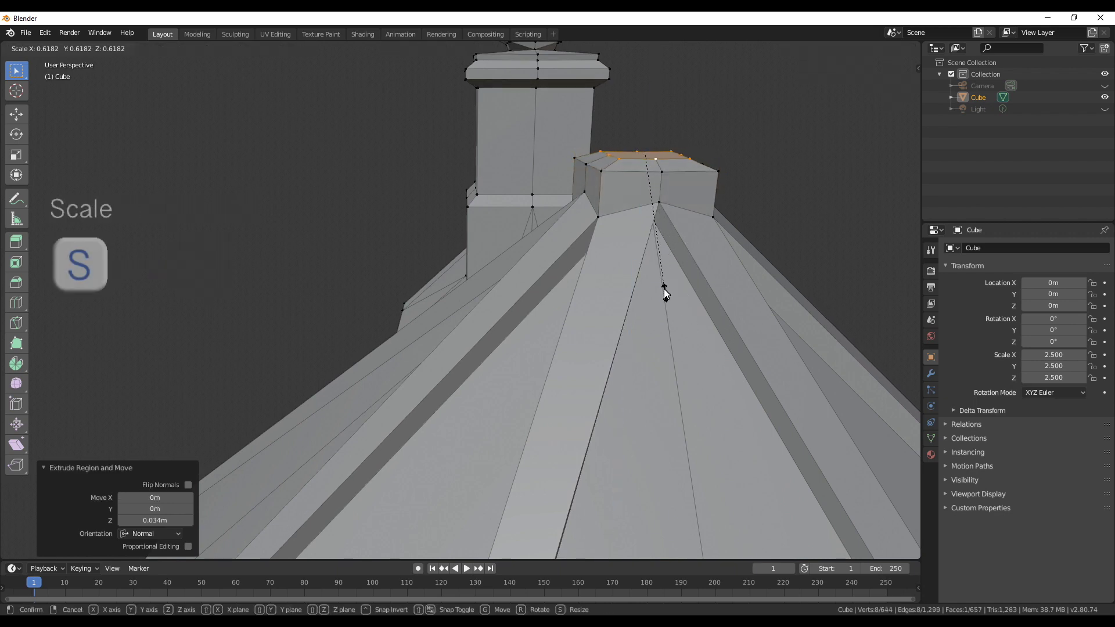
pyautogui.click(660, 259)
# - Extrude a short neck above the collar, extrude again by 0.0182 m and enlarge that face to about 1.78
pyautogui.moveTo(666, 242); pyautogui.dragTo(584, 363, button='middle')
pyautogui.press('e')
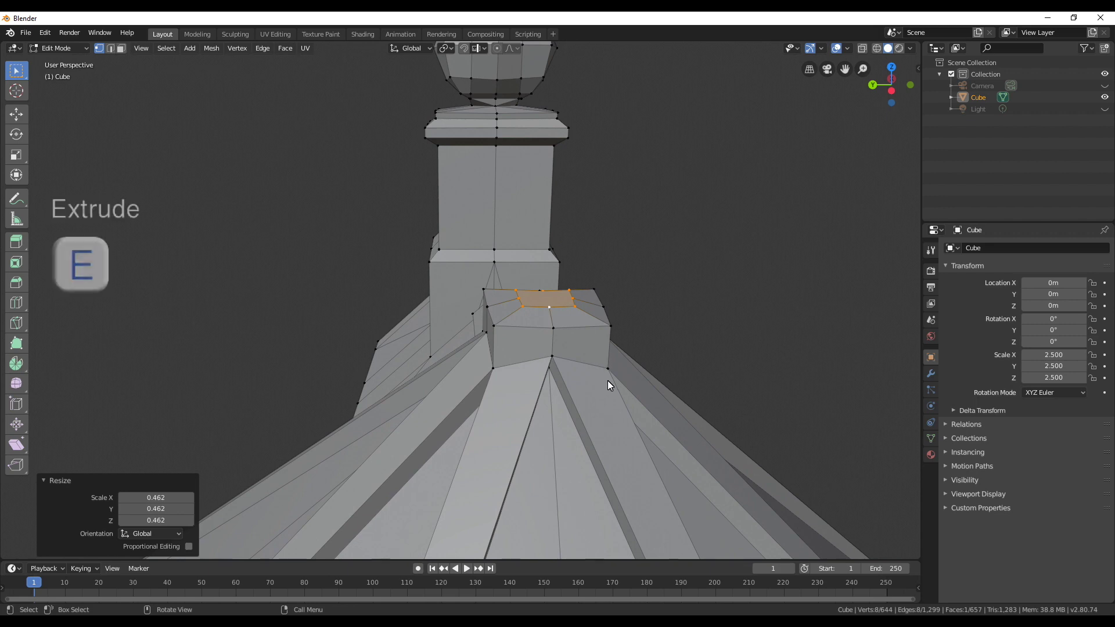
pyautogui.click(609, 373)
pyautogui.press('e')
pyautogui.click(609, 371)
pyautogui.press('s')
pyautogui.click(675, 415)
# - Extrude the enlarged face upward and scale it in to form the finial's pointed tip
pyautogui.press('e')
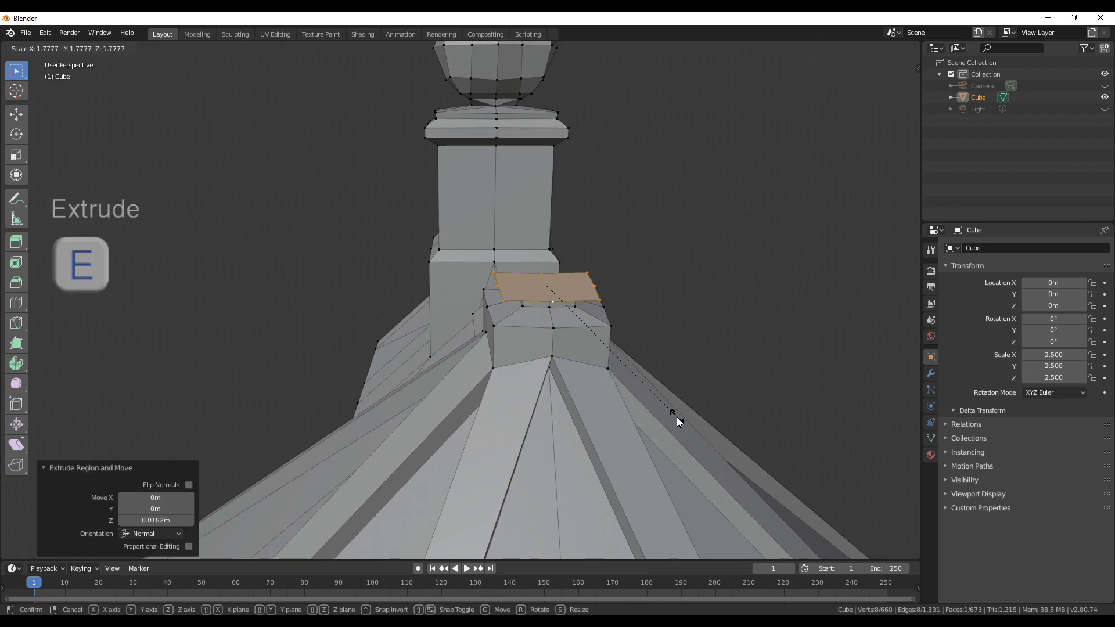
pyautogui.click(673, 344)
pyautogui.press('s')
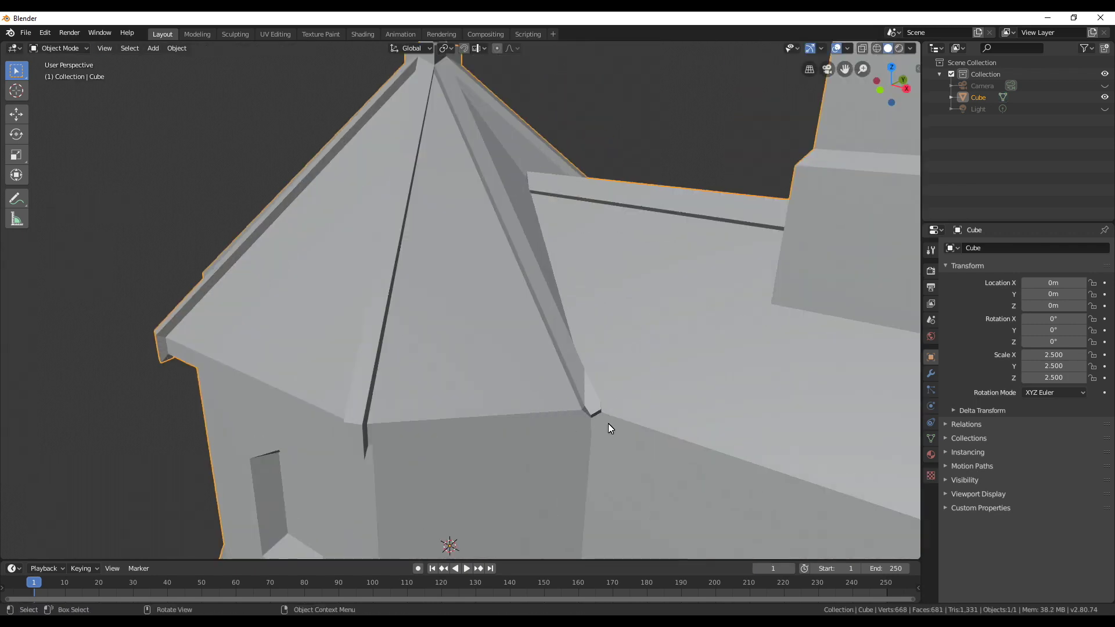
# - Slide the surplus vertices at the lower end of the tower roof rib beside the wing onto their neighbours
pyautogui.press('Tab')
pyautogui.click(474, 381)
pyautogui.press('g')
pyautogui.press('g')
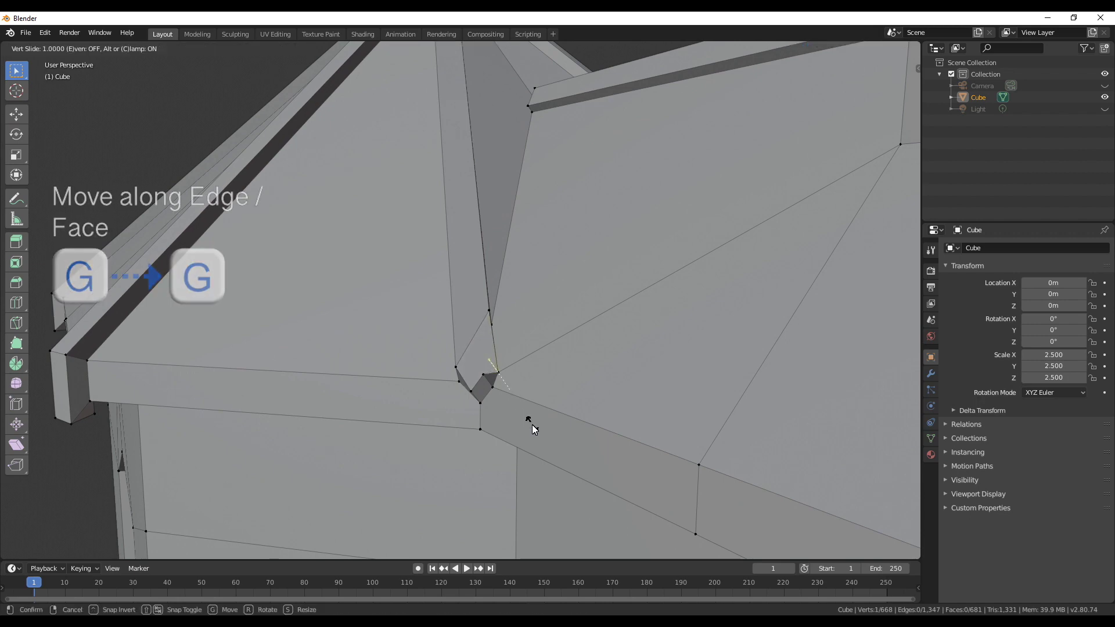
pyautogui.click(491, 386)
pyautogui.moveTo(475, 394); pyautogui.dragTo(553, 387, button='middle')
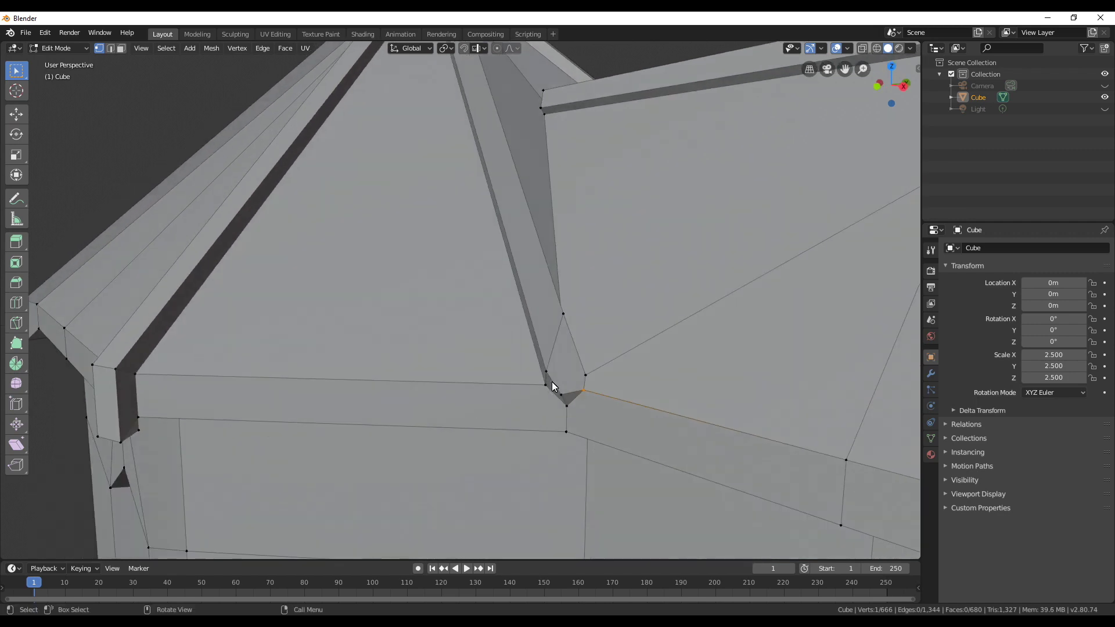
pyautogui.press('g')
pyautogui.press('g')
pyautogui.click(621, 483)
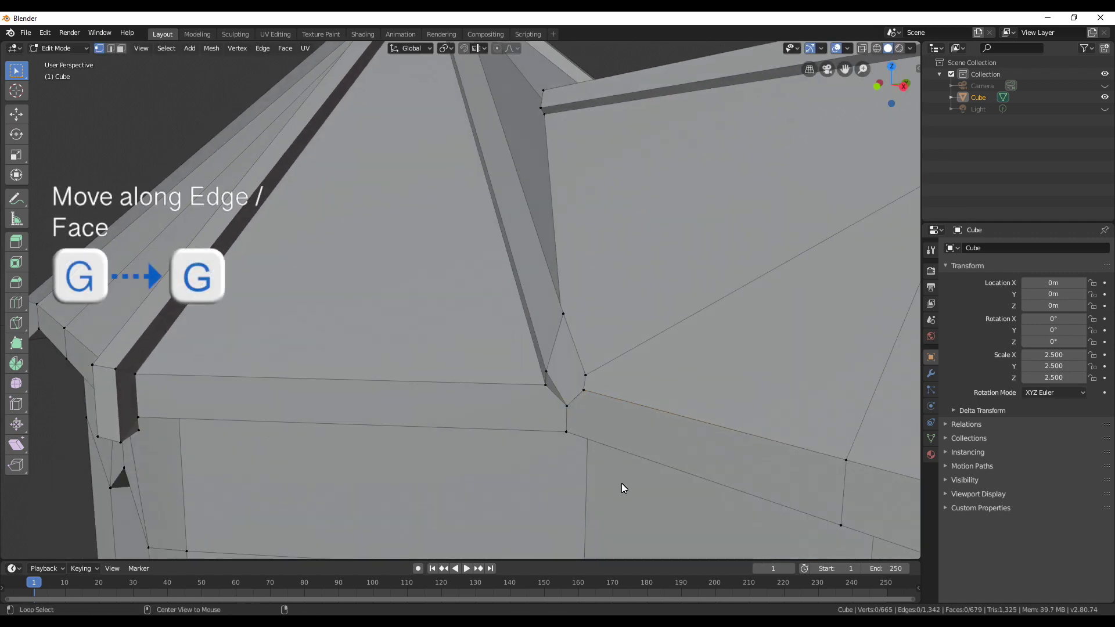
# - On the opposite side of the building, slide the surplus vertices at the matching rib's lower end onto their neighbours
pyautogui.scroll(-8, 517, 429)
pyautogui.scroll(-3, 515, 429)
pyautogui.press('Tab')
pyautogui.moveTo(622, 448); pyautogui.dragTo(489, 451, button='middle')
pyautogui.scroll(5, 482, 438)
pyautogui.press('Tab')
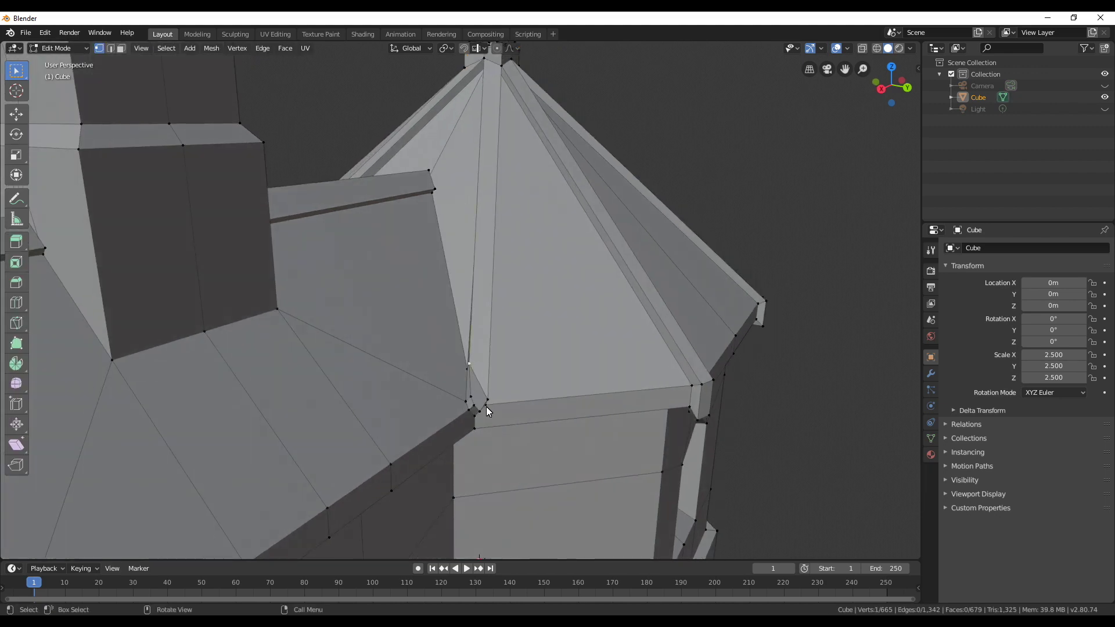
pyautogui.click(491, 397)
pyautogui.press('g')
pyautogui.press('g')
pyautogui.click(493, 415)
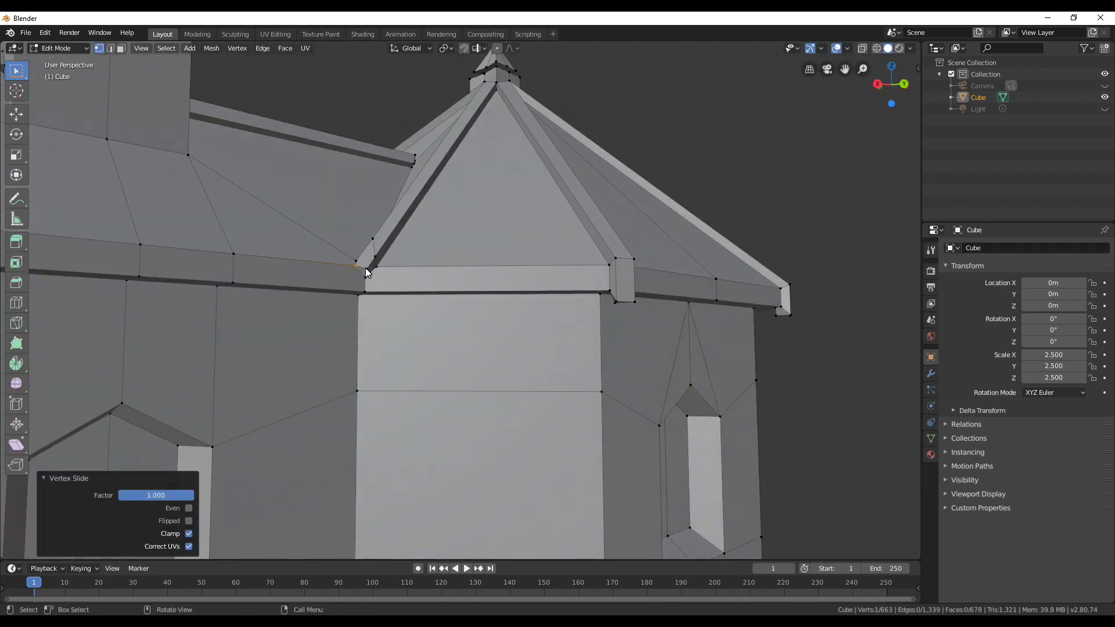
# - Return to object mode and switch the viewport from solid to a lit preview shading
pyautogui.scroll(-3, 365, 302)
pyautogui.press('Tab')
pyautogui.scroll(-5, 418, 360)
pyautogui.press('Tab')
pyautogui.moveTo(428, 371); pyautogui.dragTo(618, 419, button='middle')
pyautogui.press('Tab')
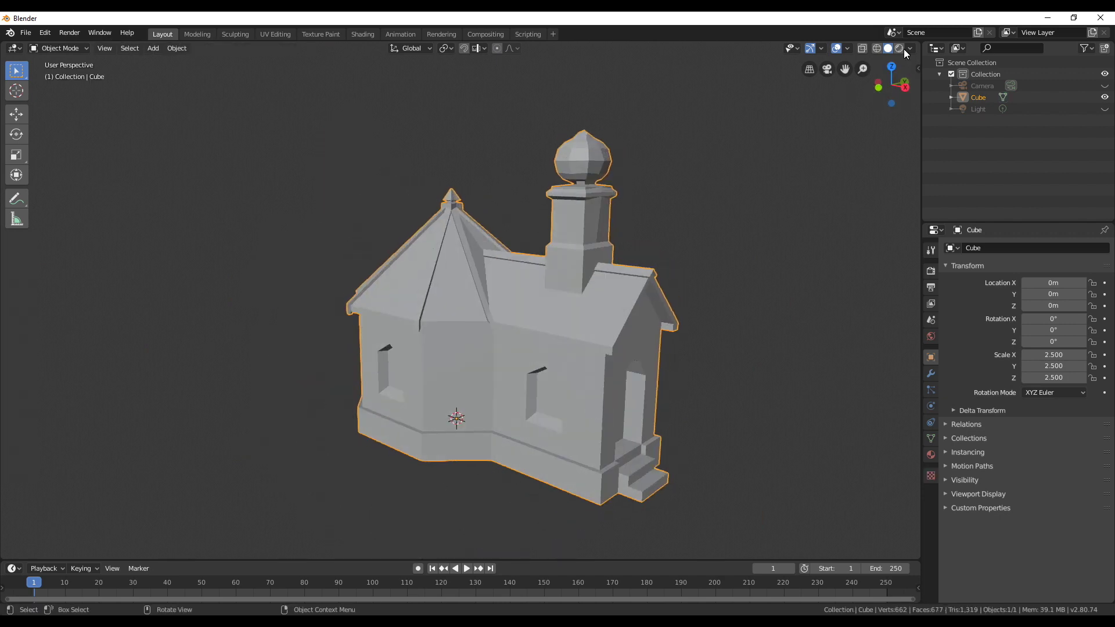
pyautogui.click(900, 49)
# - In edit mode, knife a straight cut across both halves of the chimney shaft's side just under the cap, corner to corner
pyautogui.moveTo(718, 403)
pyautogui.mouseDown(button='middle')
pyautogui.moveTo(698, 407)
pyautogui.moveTo(764, 461)
pyautogui.moveTo(714, 261)
pyautogui.mouseUp(button='middle')
pyautogui.scroll(6, 714, 261)
pyautogui.press('Tab')
pyautogui.moveTo(562, 274); pyautogui.dragTo(501, 322, button='middle')
pyautogui.press('k')
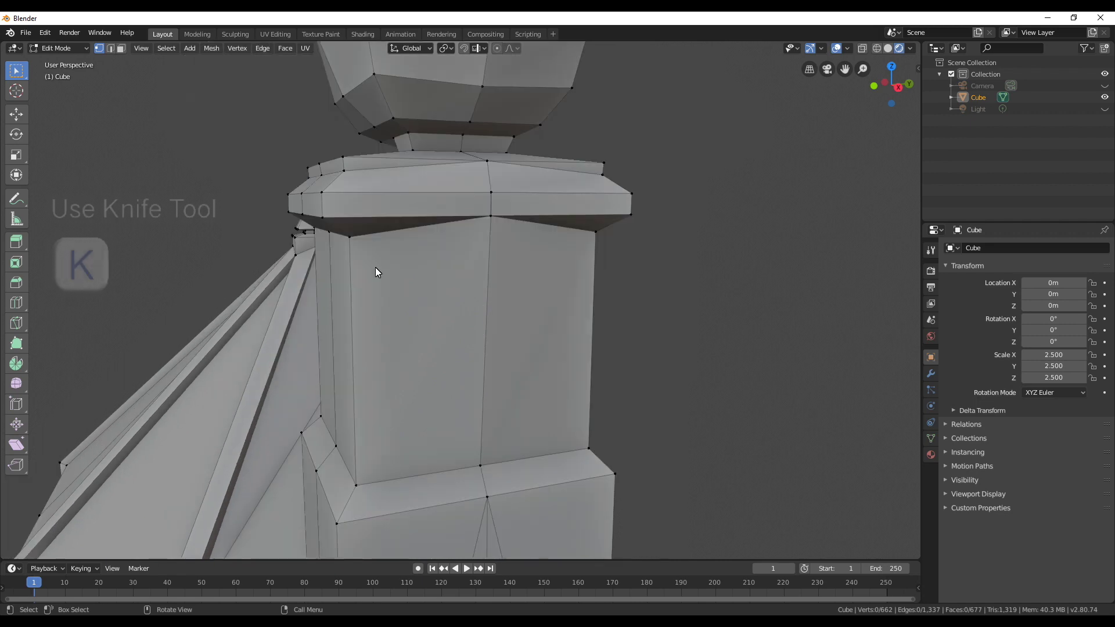
pyautogui.click(350, 238)
pyautogui.click(490, 237)
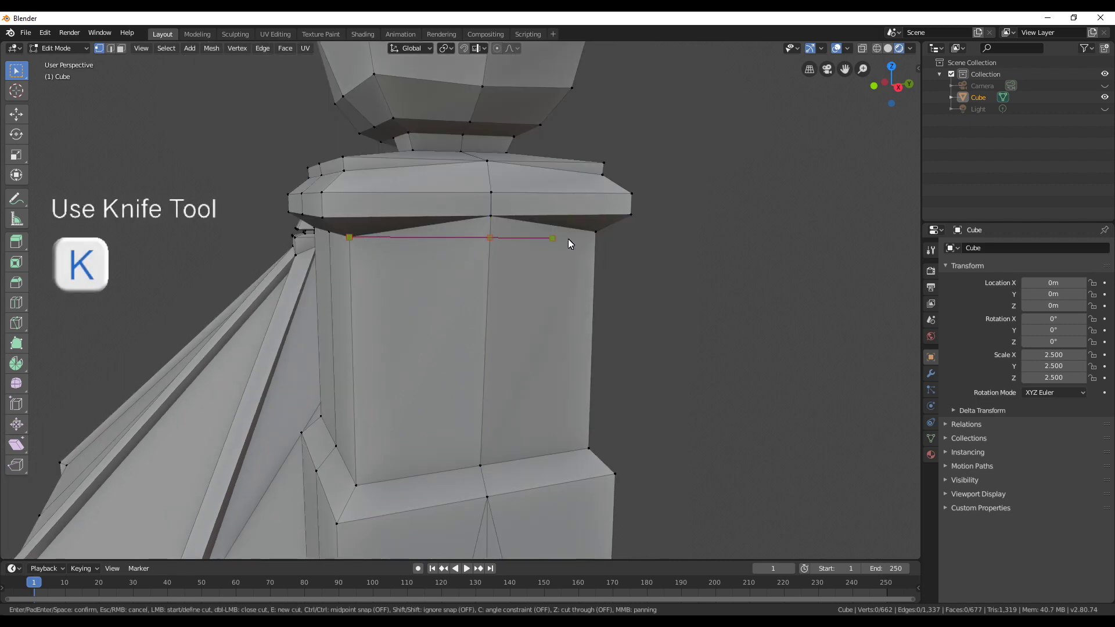
pyautogui.click(595, 233)
pyautogui.press('Return')
# - In edge selection mode, dissolve the two slanted edges between the new cut and the underside of the chimney cap
pyautogui.press('2')
pyautogui.moveTo(525, 278); pyautogui.dragTo(495, 212, button='middle')
pyautogui.click(111, 48)
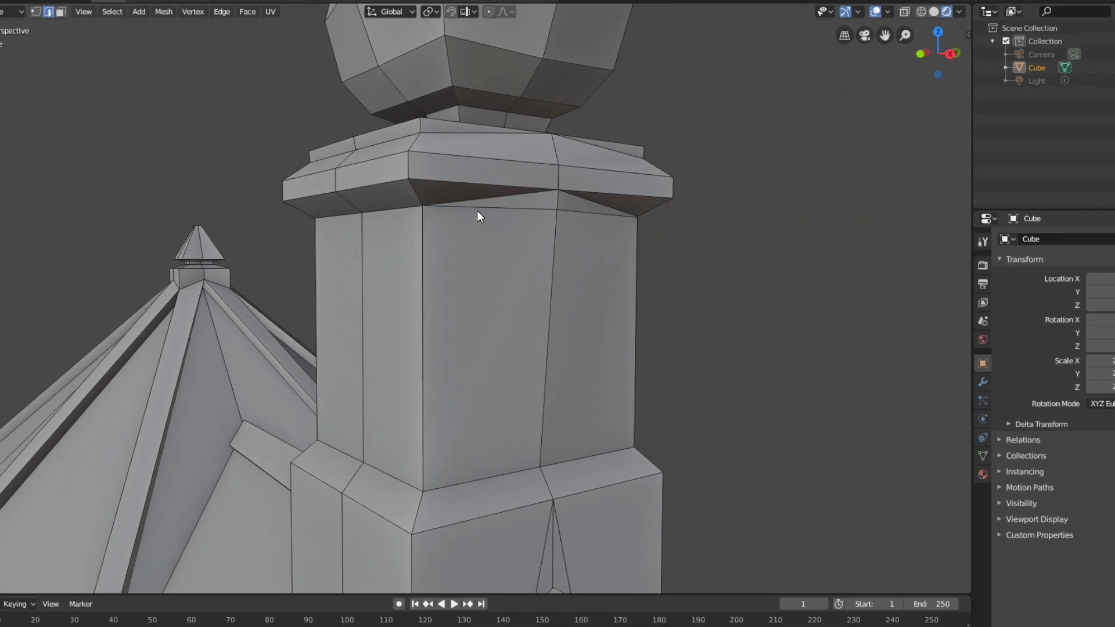
pyautogui.click(492, 204)
pyautogui.press('x')
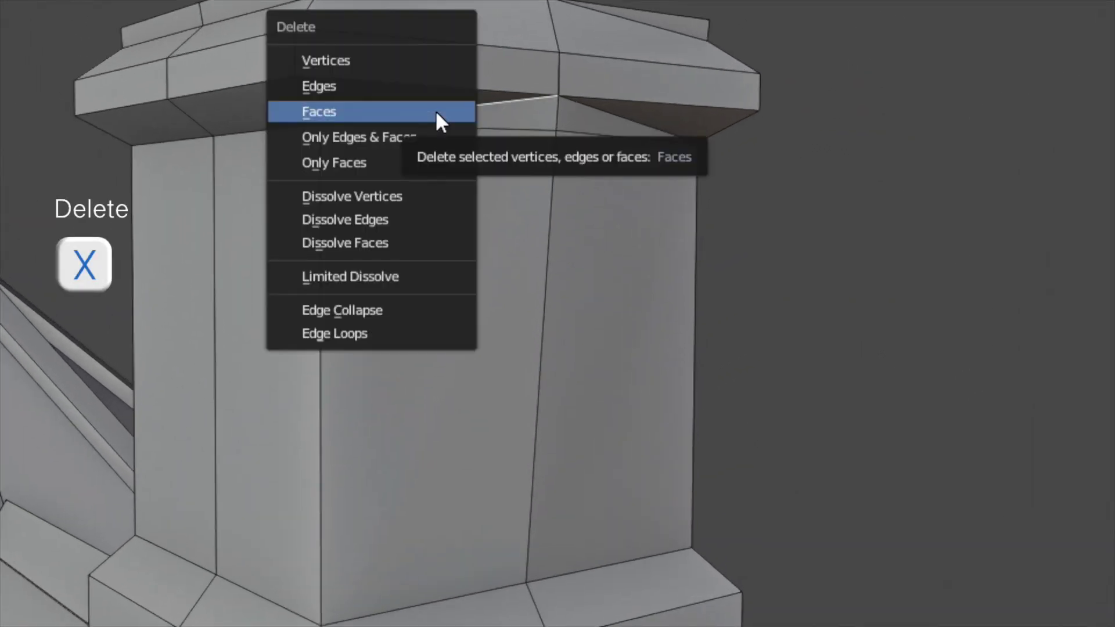
pyautogui.click(399, 220)
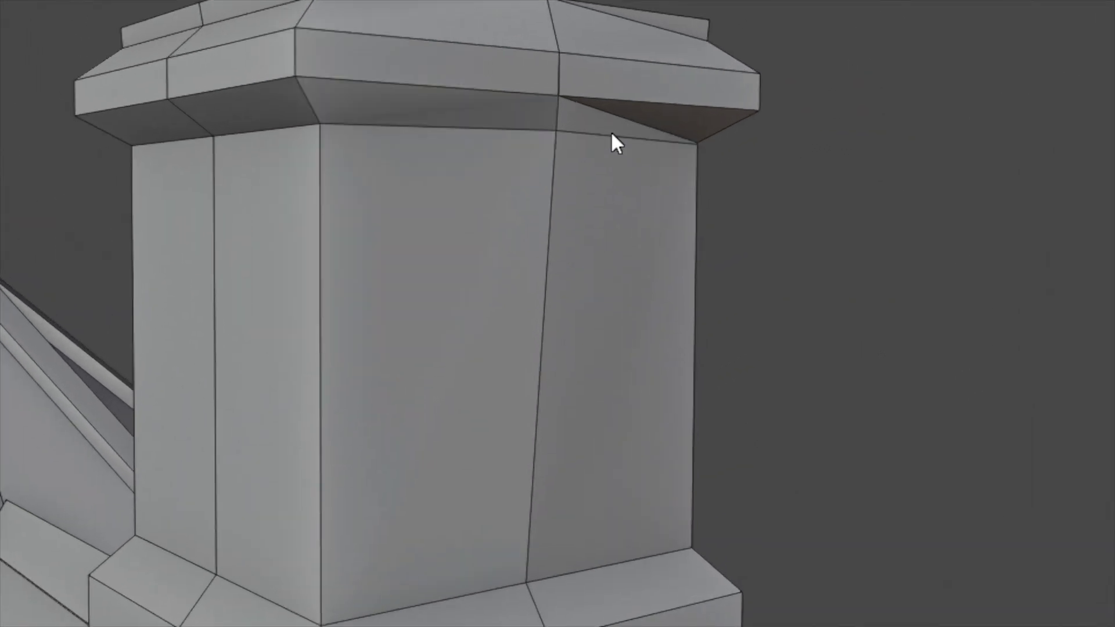
pyautogui.click(614, 116)
pyautogui.press('x')
pyautogui.click(613, 129)
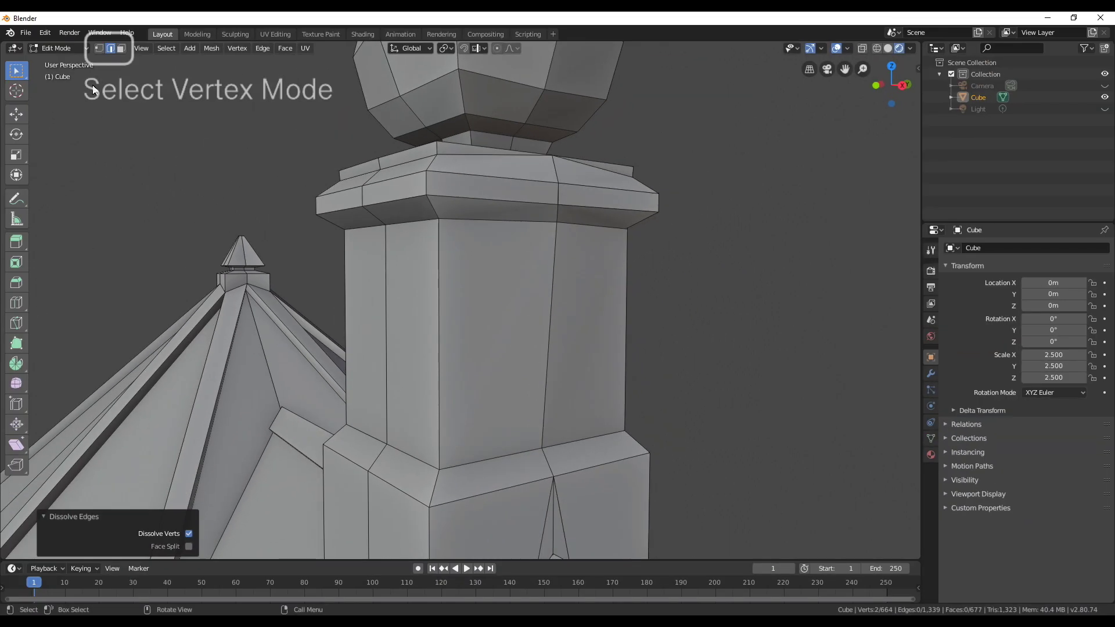
# - In front view, move the middle vertex of the new cut about -0.086 m along X, in line with the shaft's side
pyautogui.click(100, 48)
pyautogui.click(557, 223)
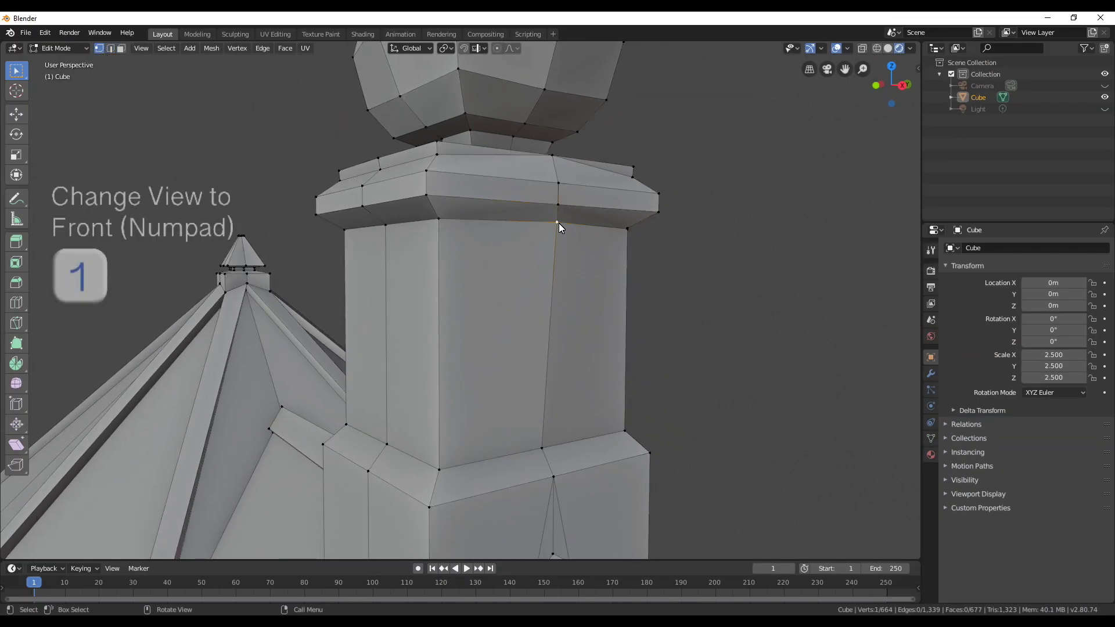
pyautogui.press('KP_1')
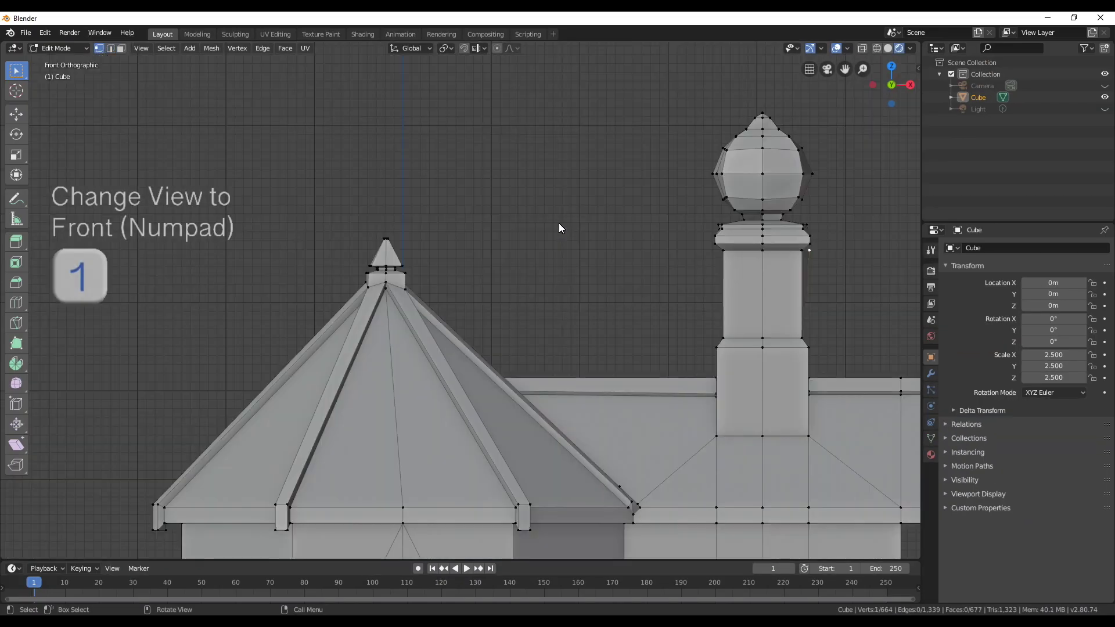
pyautogui.scroll(2, 901, 332)
pyautogui.scroll(4, 893, 292)
pyautogui.keyDown('shift'); pyautogui.moveTo(893, 292); pyautogui.dragTo(646, 254, button='middle'); pyautogui.keyUp('shift')
pyautogui.scroll(2, 646, 254)
pyautogui.press('g')
pyautogui.press('x')
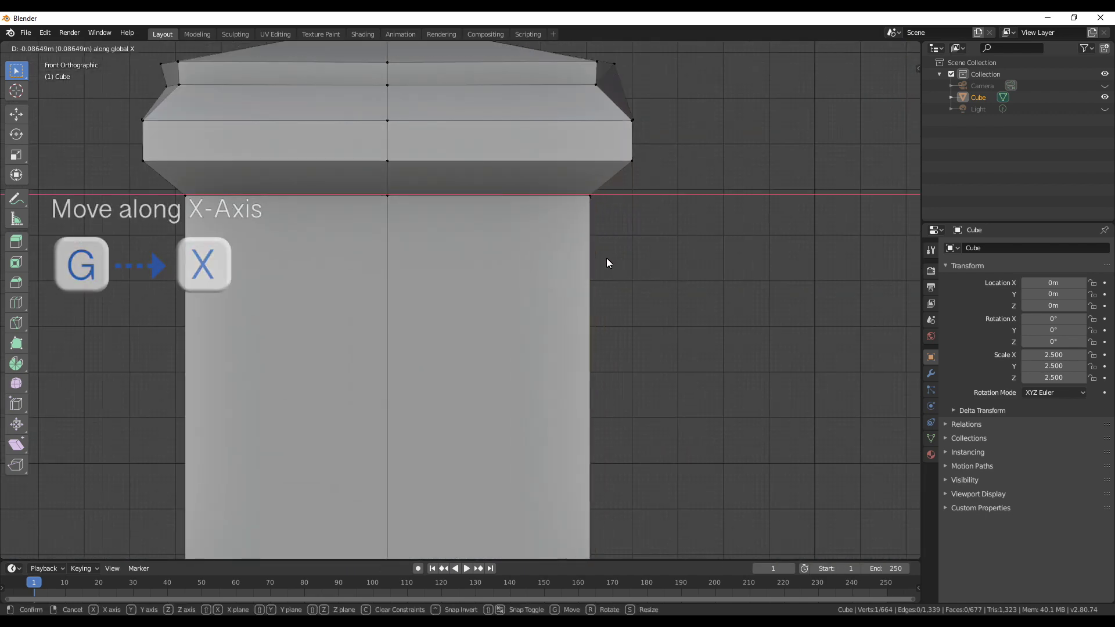
pyautogui.click(608, 258)
# - Knife a straight cut between the corners at the foot of the chimney cap's upper tier, and switch to edge selection mode
pyautogui.moveTo(625, 271); pyautogui.dragTo(503, 329, button='middle')
pyautogui.scroll(4, 465, 244)
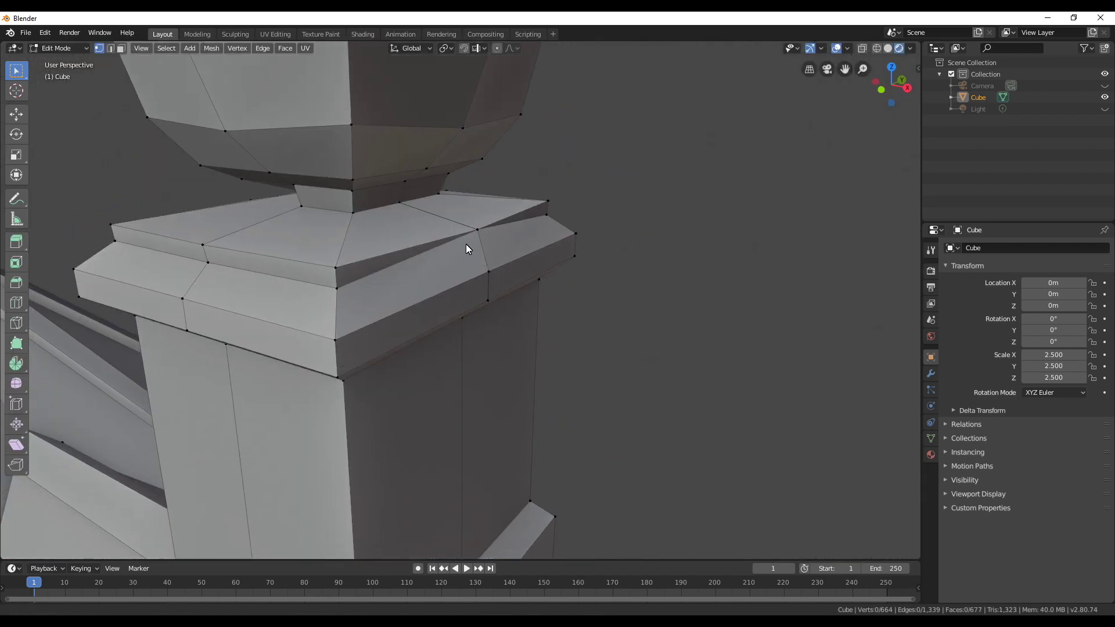
pyautogui.moveTo(466, 244); pyautogui.dragTo(381, 309, button='middle')
pyautogui.press('k')
pyautogui.click(196, 293)
pyautogui.click(493, 225)
pyautogui.press('Return')
pyautogui.press('2')
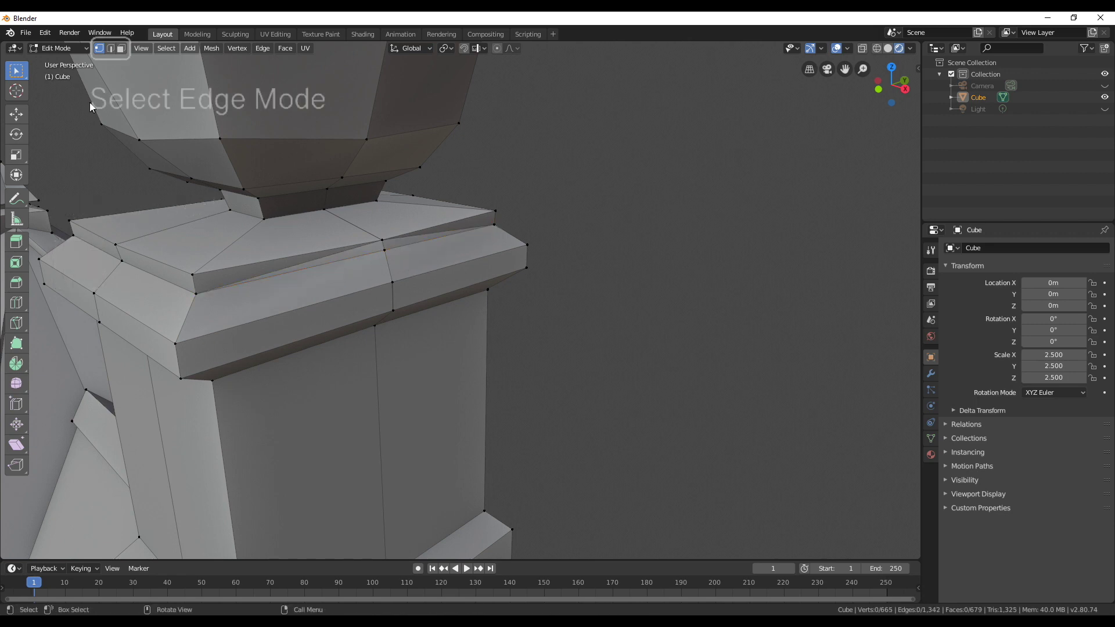
# - Dissolve the two slanted edges beneath the new cut at the foot of the chimney cap's upper tier
pyautogui.click(279, 269)
pyautogui.press('x')
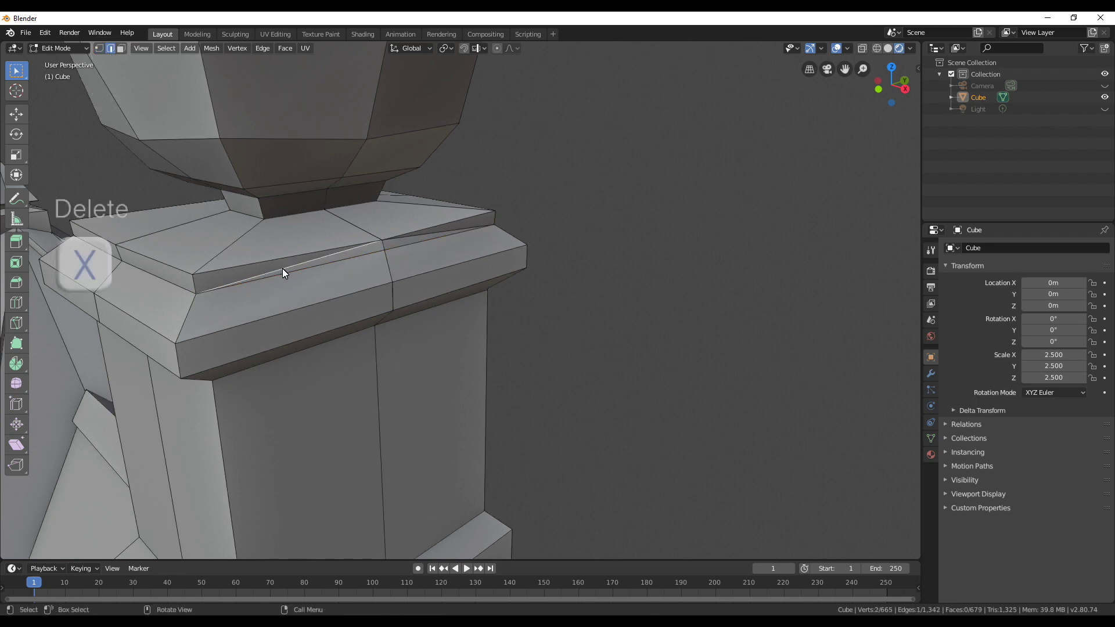
pyautogui.click(282, 268)
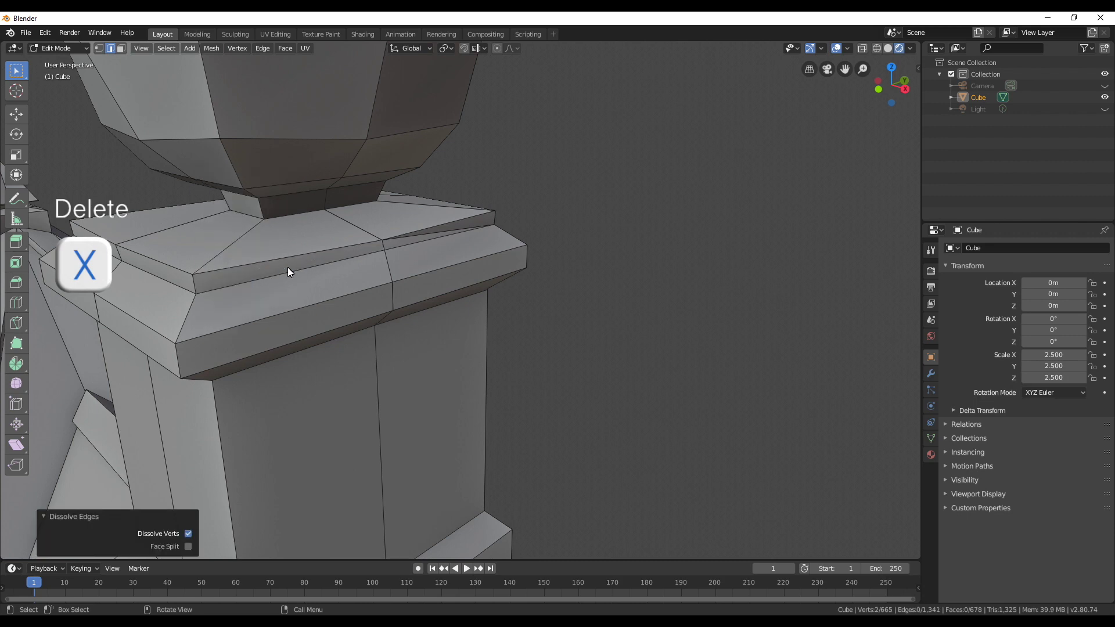
pyautogui.click(436, 232)
pyautogui.press('x')
pyautogui.click(435, 232)
# - In front view, move the middle vertex at the foot of the cap's upper tier in line with the tier's side, and return to object mode
pyautogui.press('1')
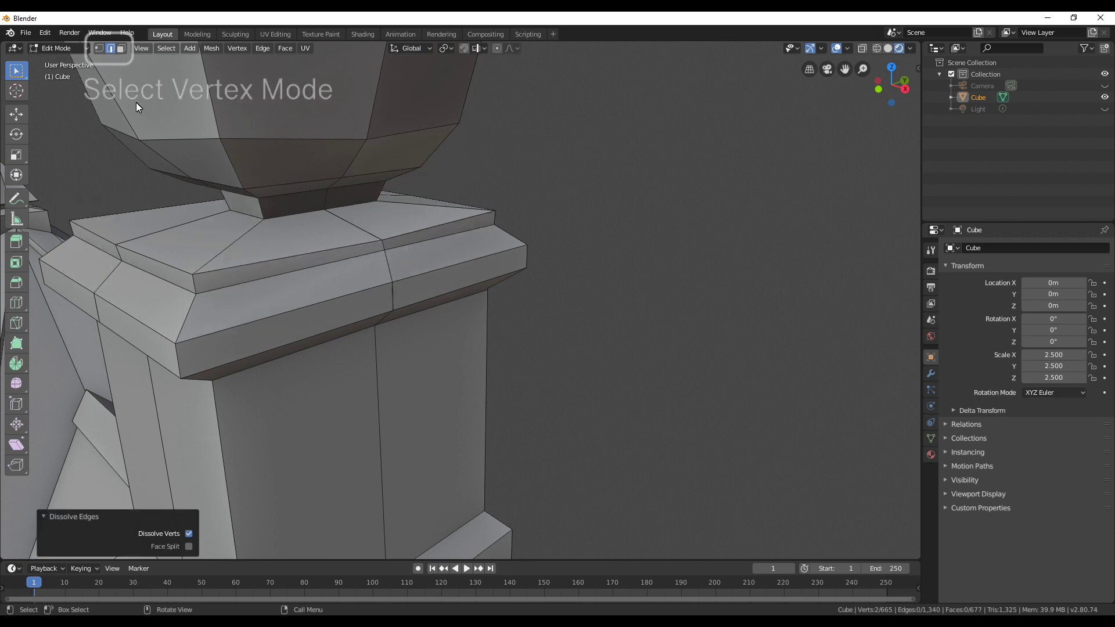
pyautogui.press('1')
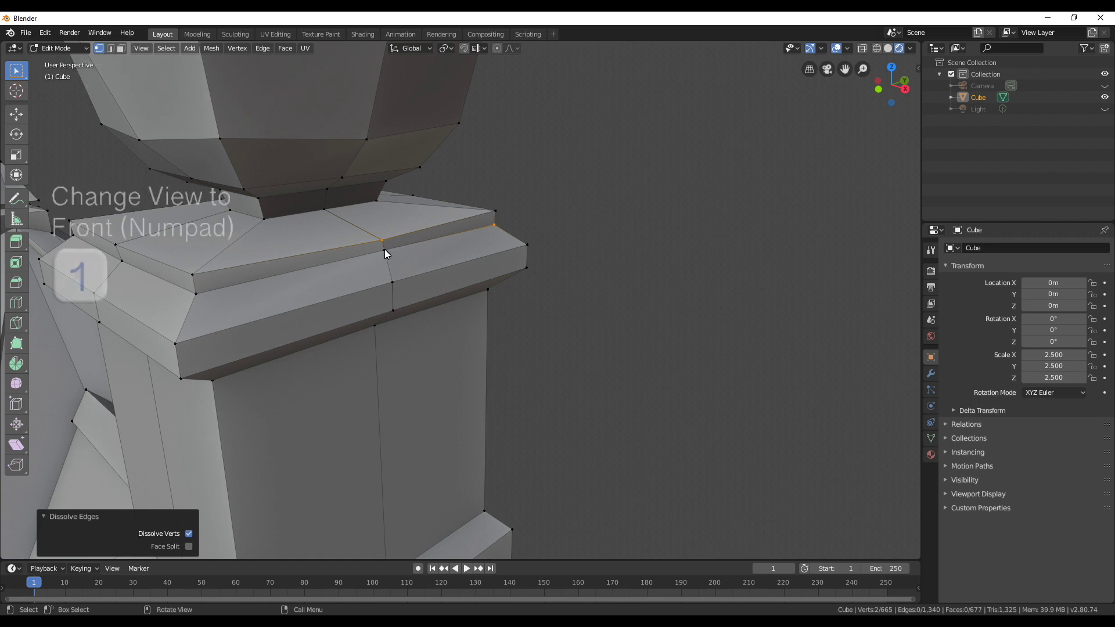
pyautogui.scroll(6, 587, 273)
pyautogui.press('g')
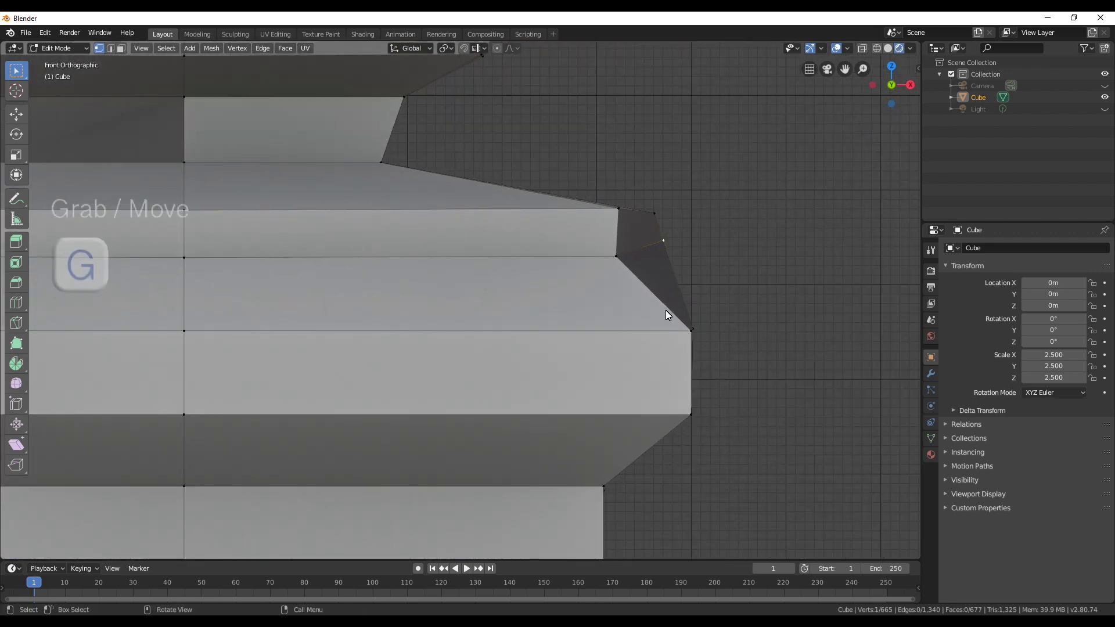
pyautogui.click(617, 331)
pyautogui.moveTo(617, 330); pyautogui.dragTo(516, 373, button='middle')
pyautogui.press('Tab')
pyautogui.scroll(-5, 537, 366)
pyautogui.scroll(-3, 587, 303)
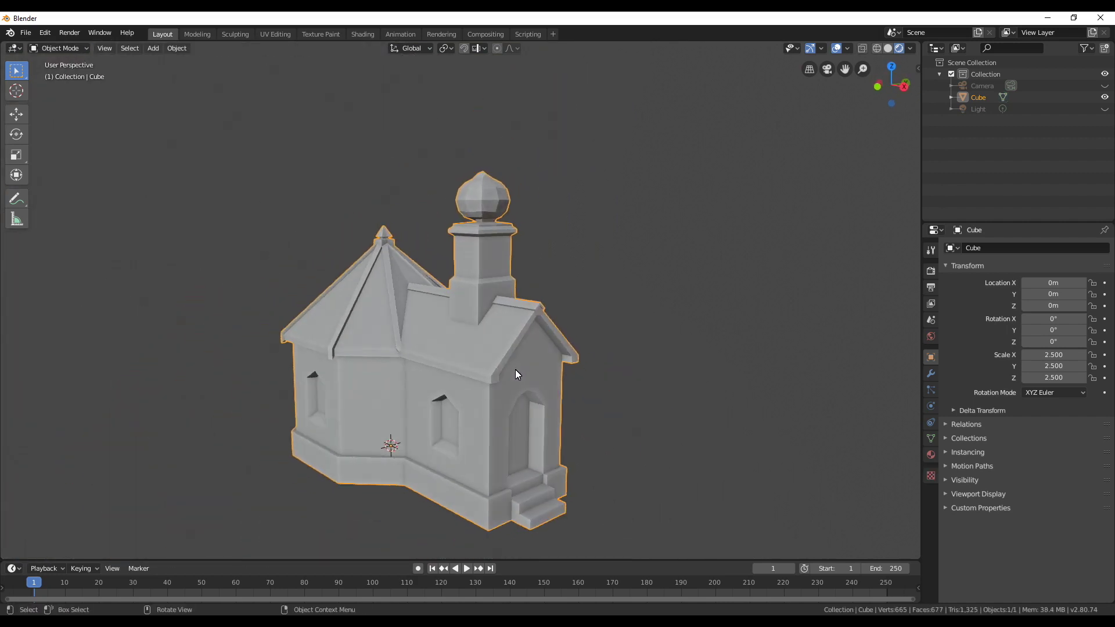
# - In edit mode, select both face halves on two opposite sides of the chimney shaft and inset them with a thickness of 0.05 m
pyautogui.press('Tab')
pyautogui.click(120, 49)
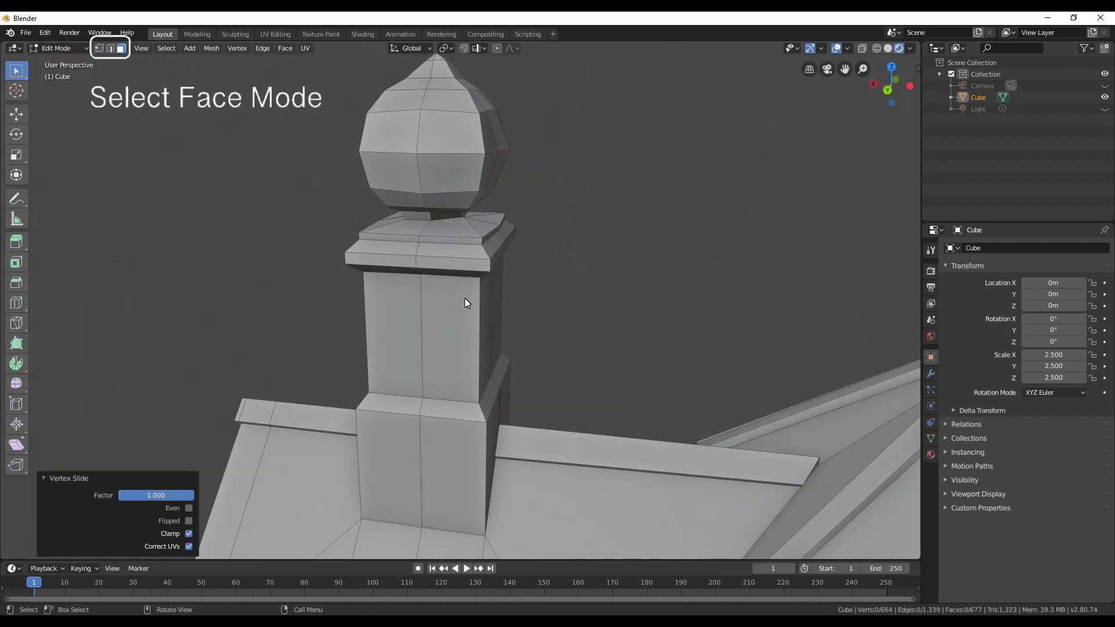
pyautogui.click(430, 325)
pyautogui.keyDown('shift'); pyautogui.click(431, 325); pyautogui.keyUp('shift')
pyautogui.moveTo(528, 399); pyautogui.dragTo(541, 346, button='middle')
pyautogui.keyDown('shift'); pyautogui.click(541, 347); pyautogui.keyUp('shift')
pyautogui.keyDown('shift'); pyautogui.click(581, 324); pyautogui.keyUp('shift')
pyautogui.press('i')
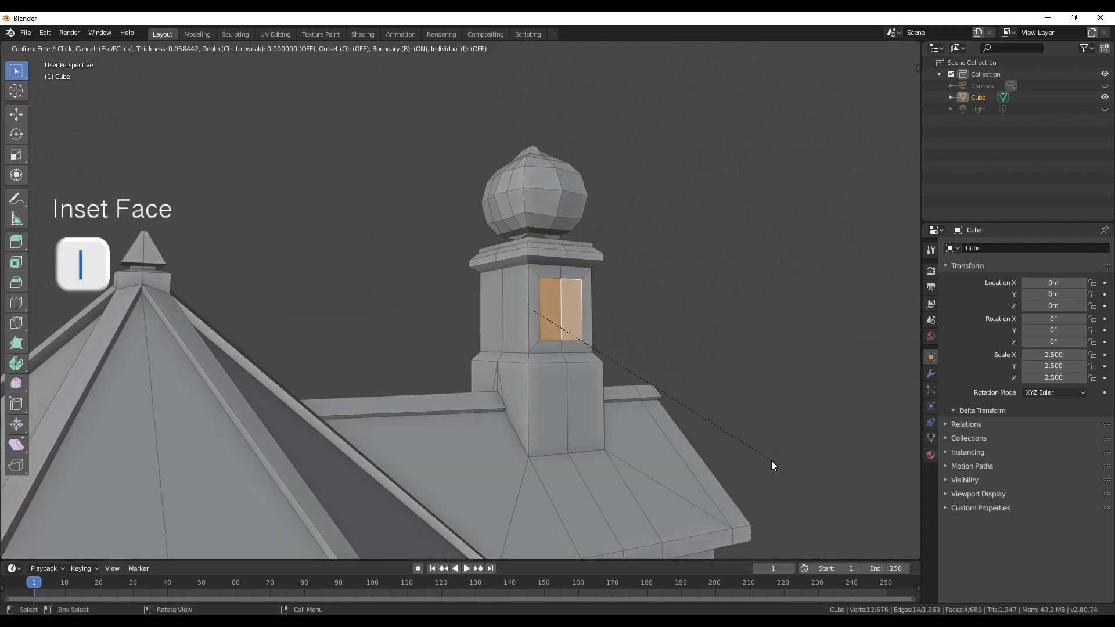
pyautogui.click(771, 462)
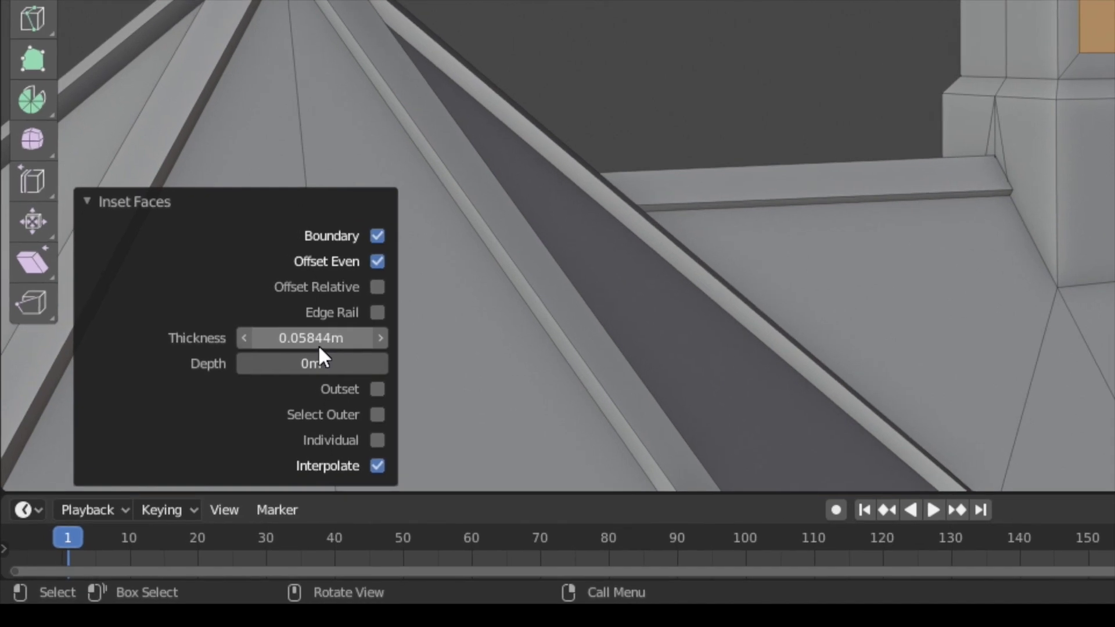
pyautogui.click(319, 340)
pyautogui.write('0.05')
pyautogui.press('Return')
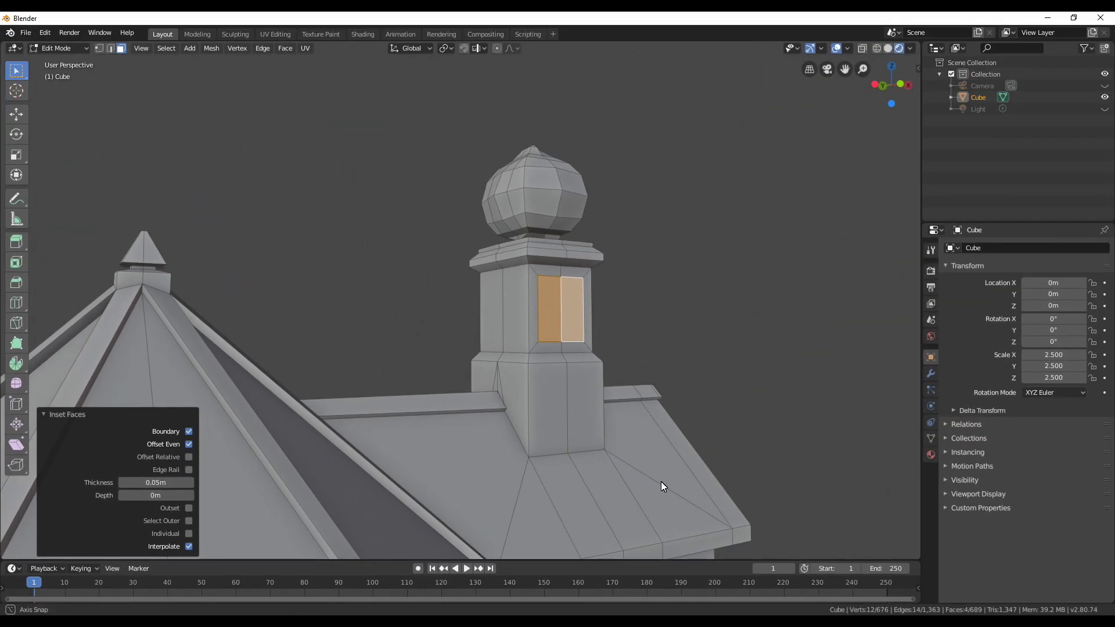
# - Select both face halves on the chimney shaft's remaining two sides and inset them with a thickness of 0.05 m
pyautogui.moveTo(668, 484); pyautogui.dragTo(709, 306, button='middle')
pyautogui.click(709, 306)
pyautogui.moveTo(547, 431); pyautogui.dragTo(505, 291, button='middle')
pyautogui.click(511, 284)
pyautogui.keyDown('shift'); pyautogui.click(487, 281); pyautogui.keyUp('shift')
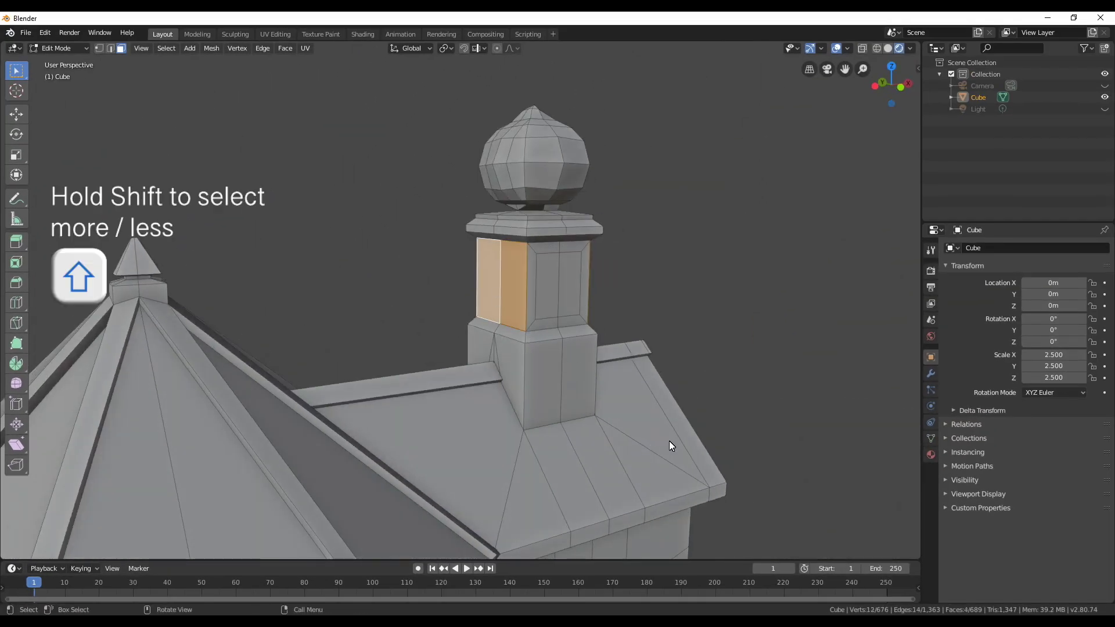
pyautogui.moveTo(669, 446); pyautogui.dragTo(410, 351, button='middle')
pyautogui.scroll(3, 411, 351)
pyautogui.press('i')
pyautogui.click(748, 469)
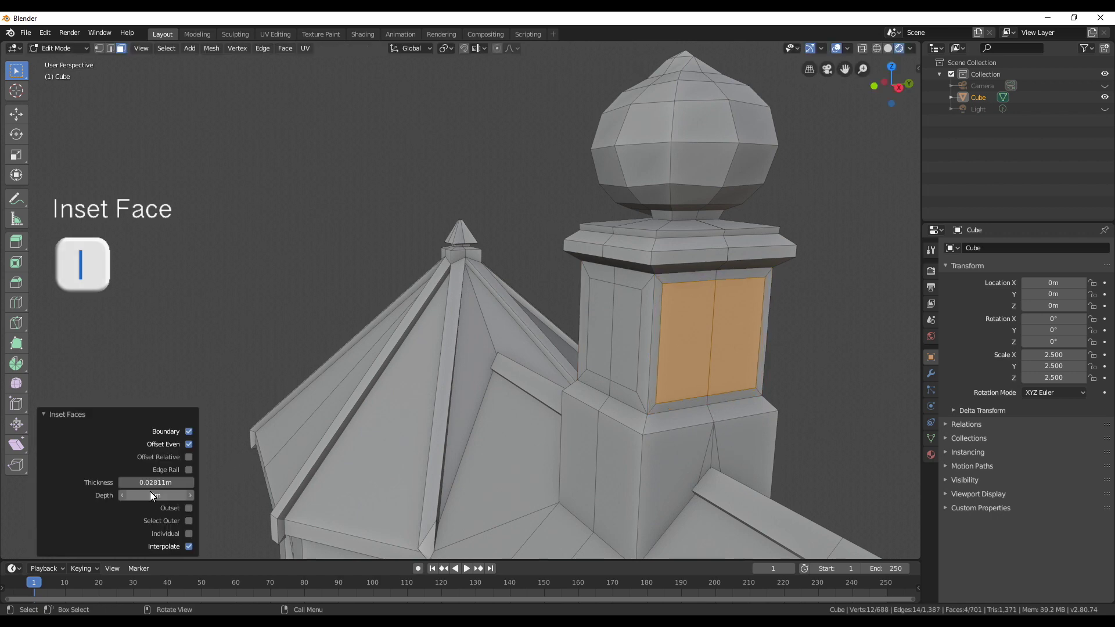
pyautogui.click(173, 483)
pyautogui.write('0.05')
pyautogui.press('Return')
# - Select the upper corner vertices of the insets on all four sides of the shaft and move them -0.264 m along Z, forming pointed windows
pyautogui.moveTo(731, 418); pyautogui.dragTo(654, 302, button='middle')
pyautogui.press('1')
pyautogui.click(614, 271)
pyautogui.keyDown('shift'); pyautogui.click(687, 284); pyautogui.keyUp('shift')
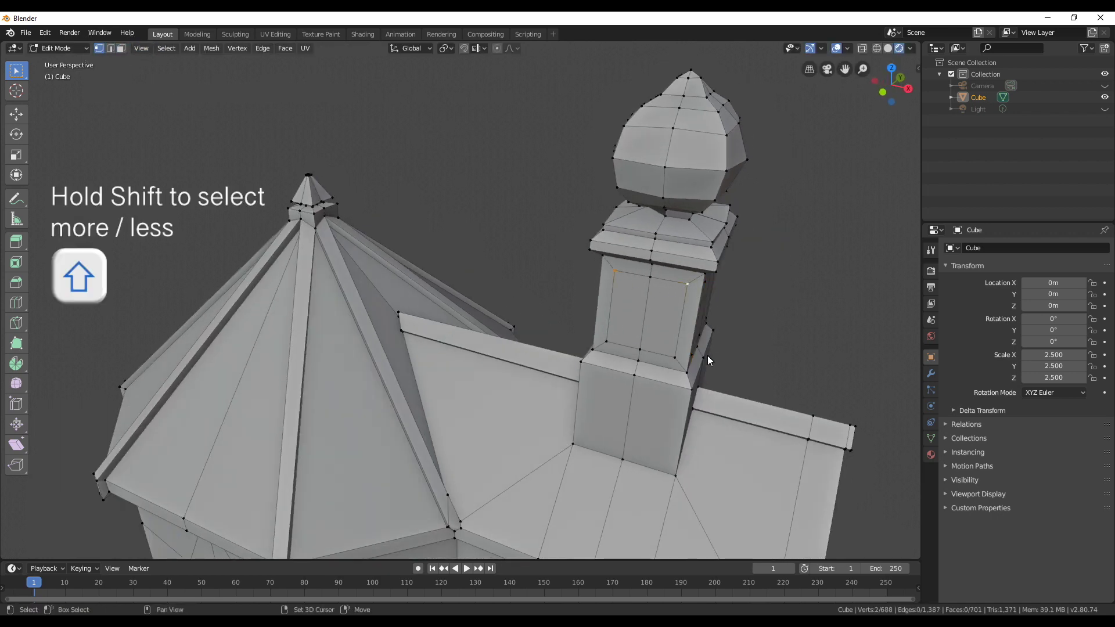
pyautogui.moveTo(708, 356); pyautogui.dragTo(481, 298, button='middle')
pyautogui.keyDown('shift'); pyautogui.click(481, 298); pyautogui.keyUp('shift')
pyautogui.keyDown('shift'); pyautogui.click(592, 294); pyautogui.keyUp('shift')
pyautogui.moveTo(592, 294); pyautogui.dragTo(284, 251, button='middle')
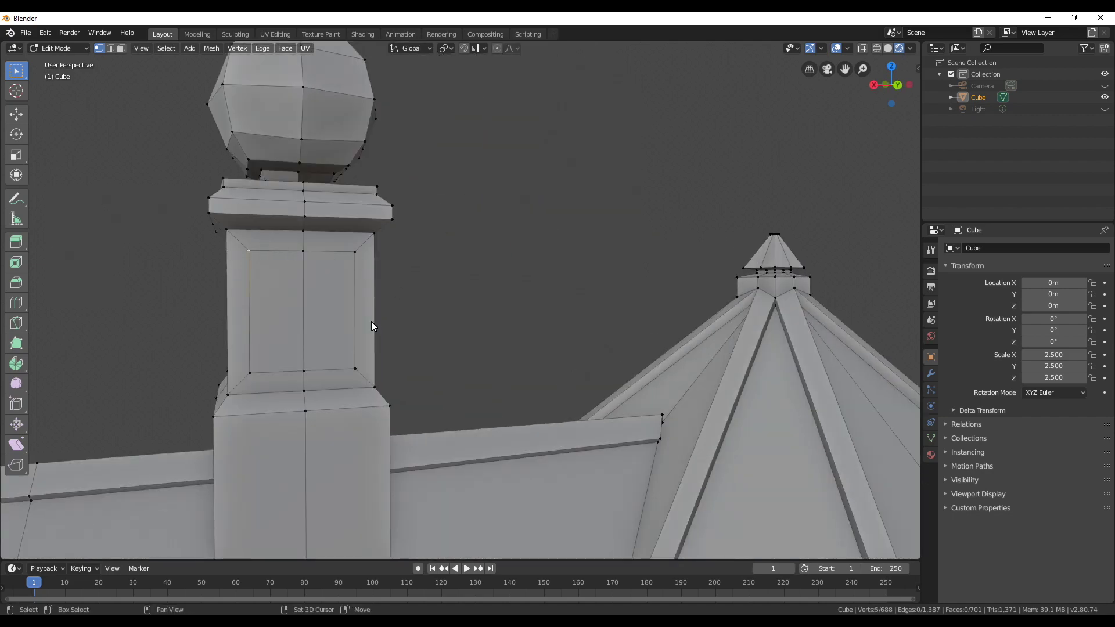
pyautogui.moveTo(371, 322); pyautogui.dragTo(225, 261, button='middle')
pyautogui.moveTo(318, 267); pyautogui.dragTo(211, 360, button='middle')
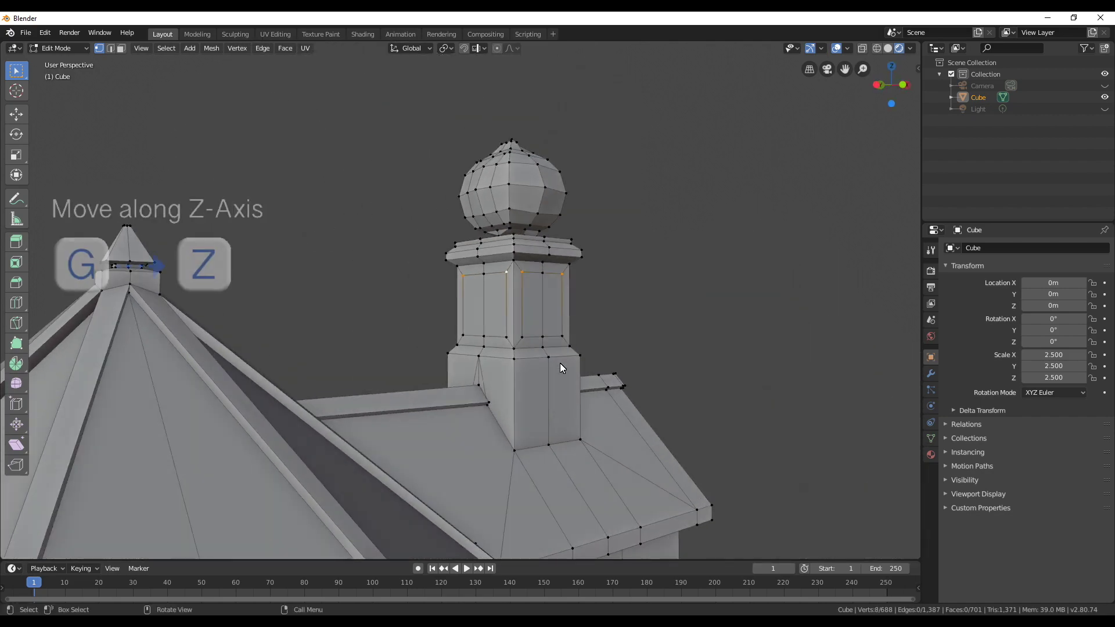
pyautogui.press('g')
pyautogui.press('z')
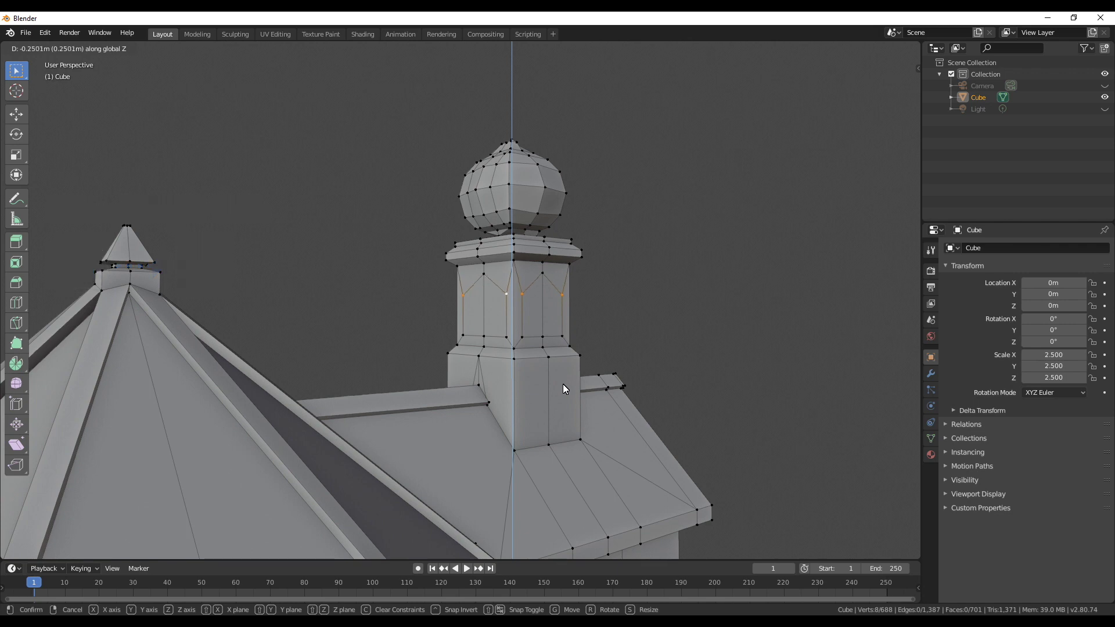
pyautogui.click(563, 384)
pyautogui.scroll(3, 638, 343)
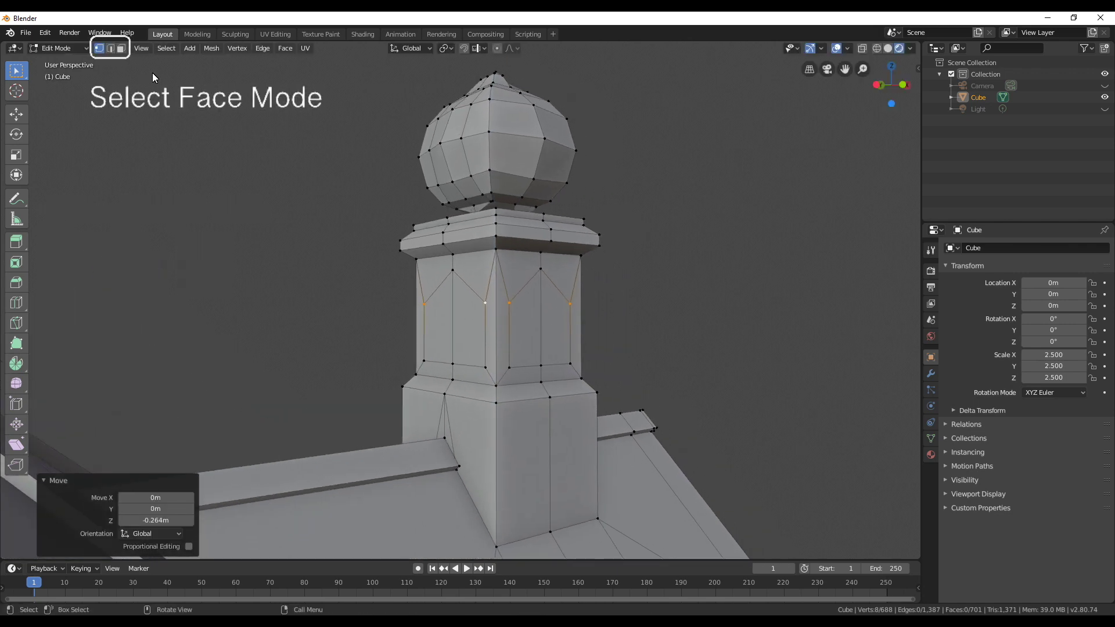
# - Select the pointed window faces on all four sides of the shaft and inset them with a thickness of 0.01 m
pyautogui.click(121, 48)
pyautogui.click(460, 332)
pyautogui.keyDown('shift'); pyautogui.click(437, 322); pyautogui.keyUp('shift')
pyautogui.keyDown('shift'); pyautogui.click(543, 302); pyautogui.keyUp('shift')
pyautogui.moveTo(590, 401); pyautogui.dragTo(372, 375, button='middle')
pyautogui.keyDown('shift'); pyautogui.click(775, 354); pyautogui.keyUp('shift')
pyautogui.keyDown('shift'); pyautogui.click(356, 318); pyautogui.keyUp('shift')
pyautogui.press('i')
pyautogui.click(591, 378)
pyautogui.click(167, 483)
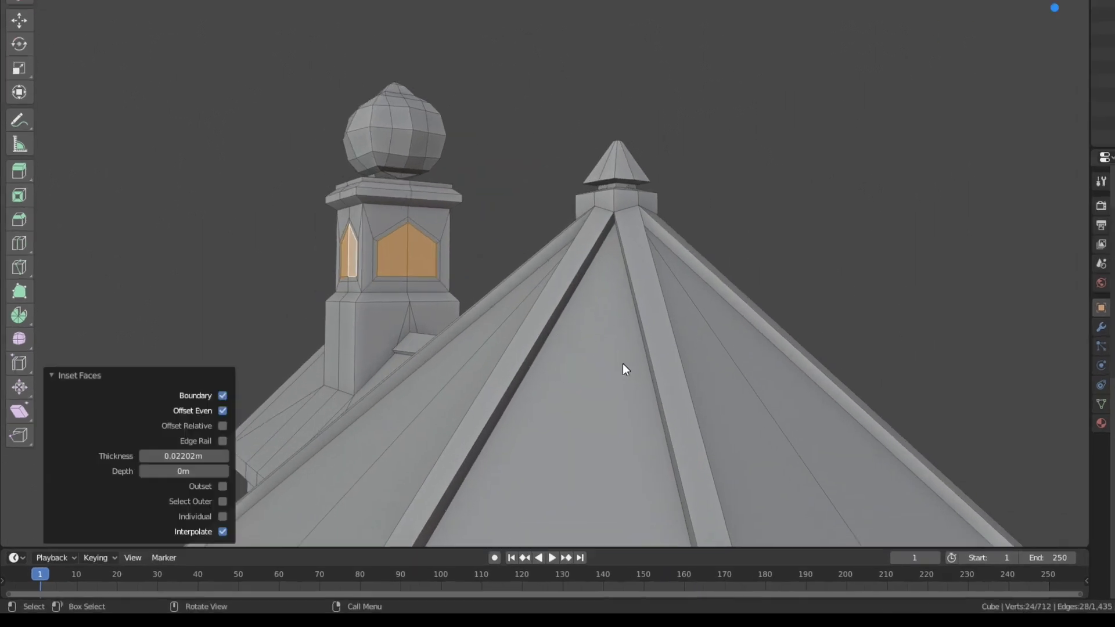
pyautogui.hotkey('ctrl', 'a')
pyautogui.write('0.01')
pyautogui.press('Return')
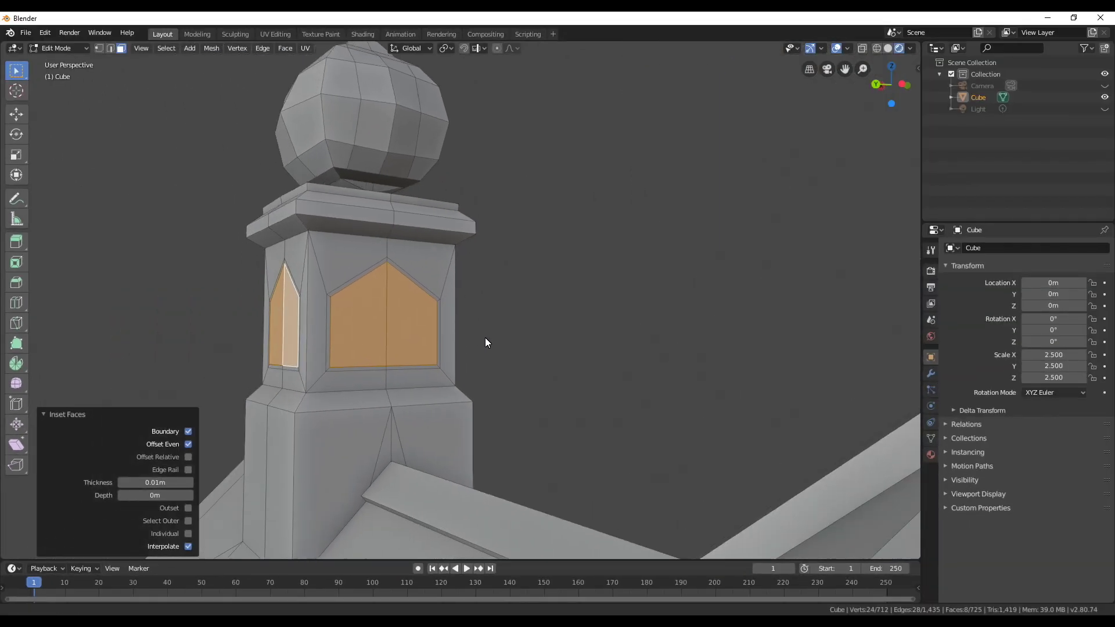
# - Inset the pointed window faces again with zero thickness and a depth of -0.03 m
pyautogui.moveTo(486, 343); pyautogui.dragTo(497, 385, button='middle')
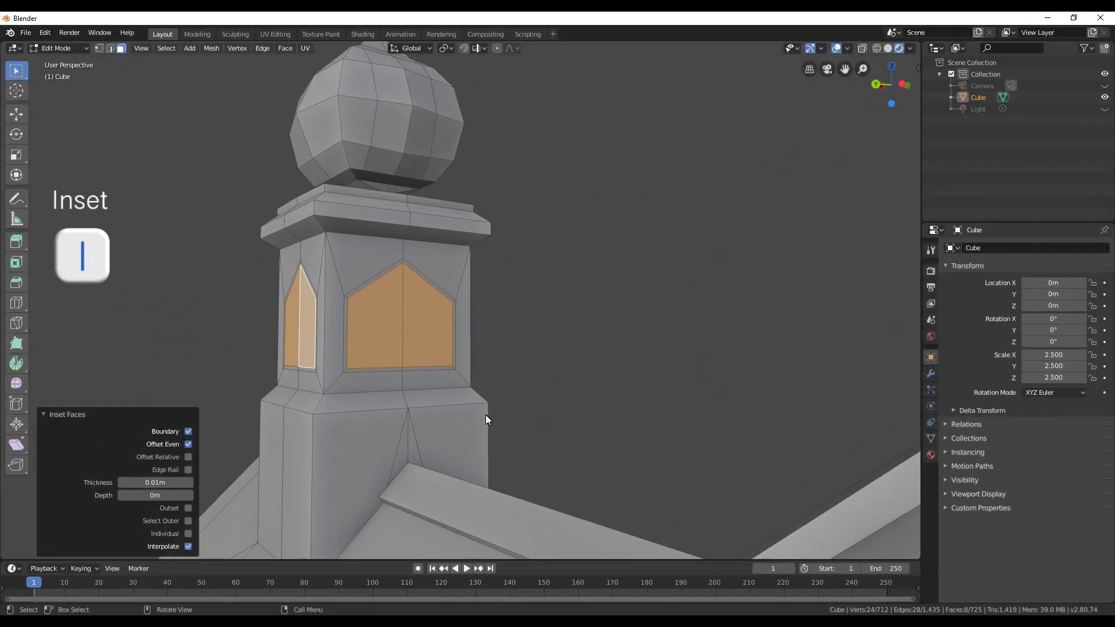
pyautogui.press('i')
pyautogui.click(493, 438)
pyautogui.moveTo(150, 495); pyautogui.dragTo(147, 496)
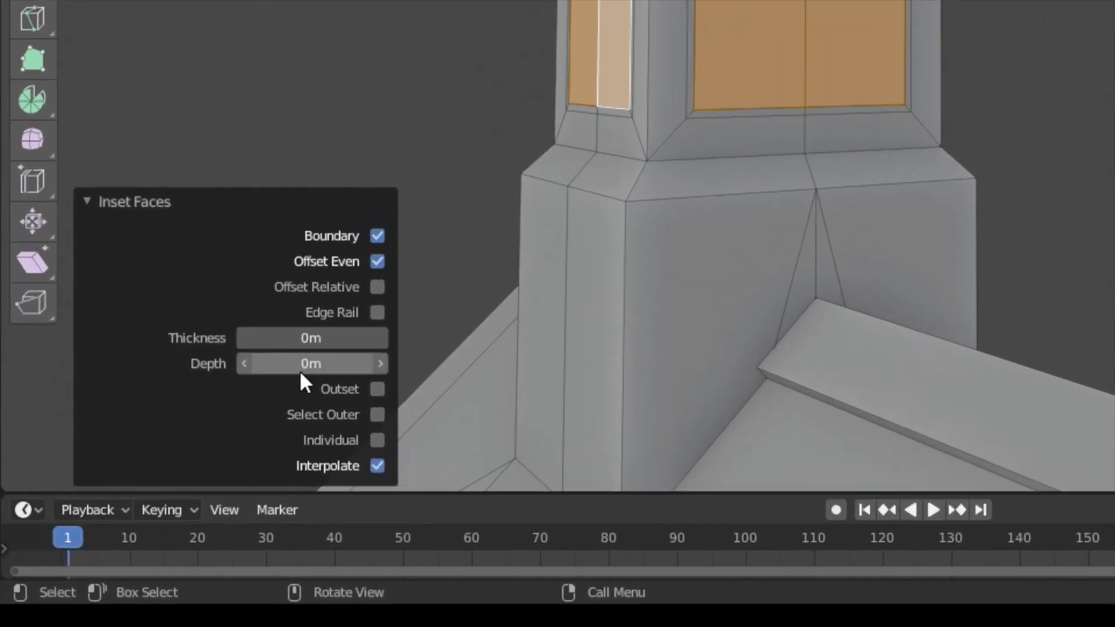
pyautogui.moveTo(301, 367); pyautogui.dragTo(285, 366)
pyautogui.click(330, 365)
pyautogui.write('-0.03')
pyautogui.press('Return')
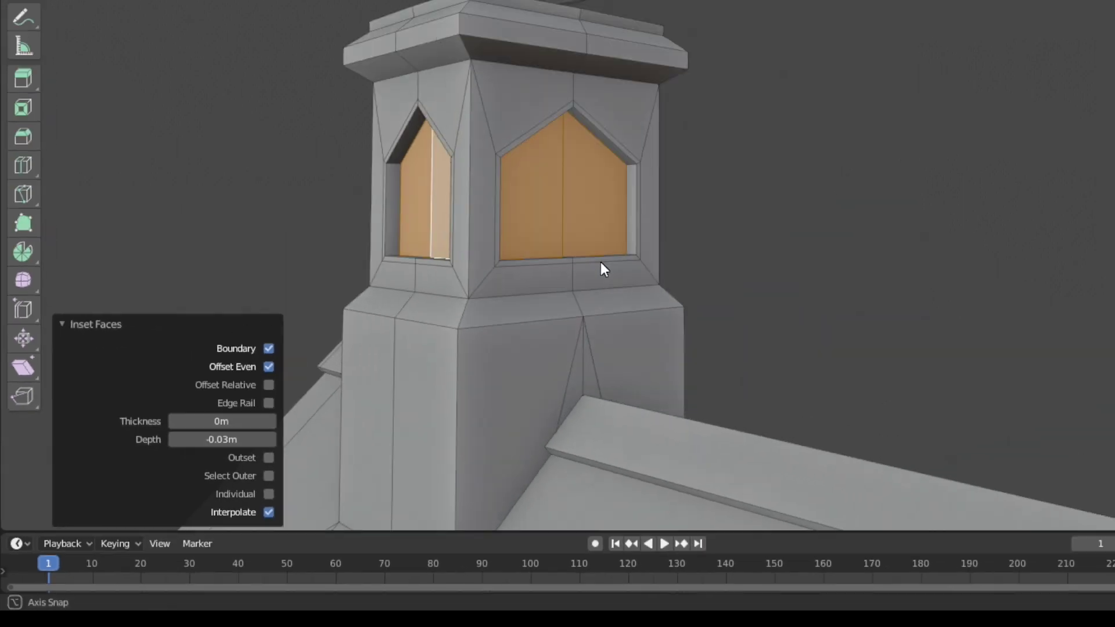
# - Select the narrow frame loops around all four shaft windows and inset them with zero thickness and a depth of 0.005 m
pyautogui.scroll(3, 395, 374)
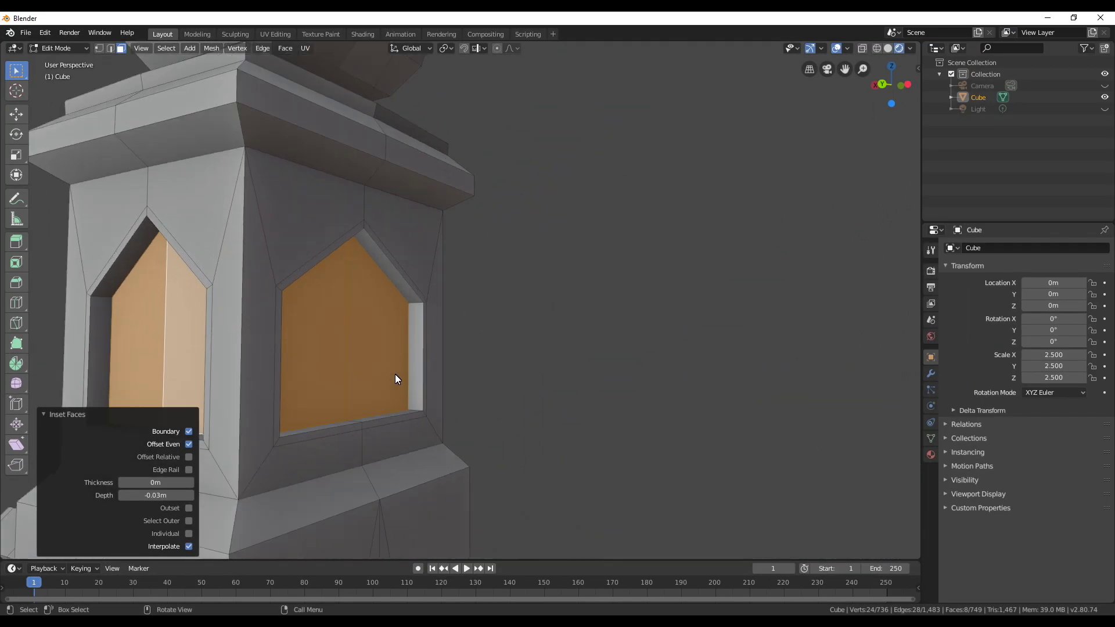
pyautogui.keyDown('alt'); pyautogui.click(279, 286); pyautogui.keyUp('alt')
pyautogui.keyDown('alt'); pyautogui.click(280, 289); pyautogui.keyUp('alt')
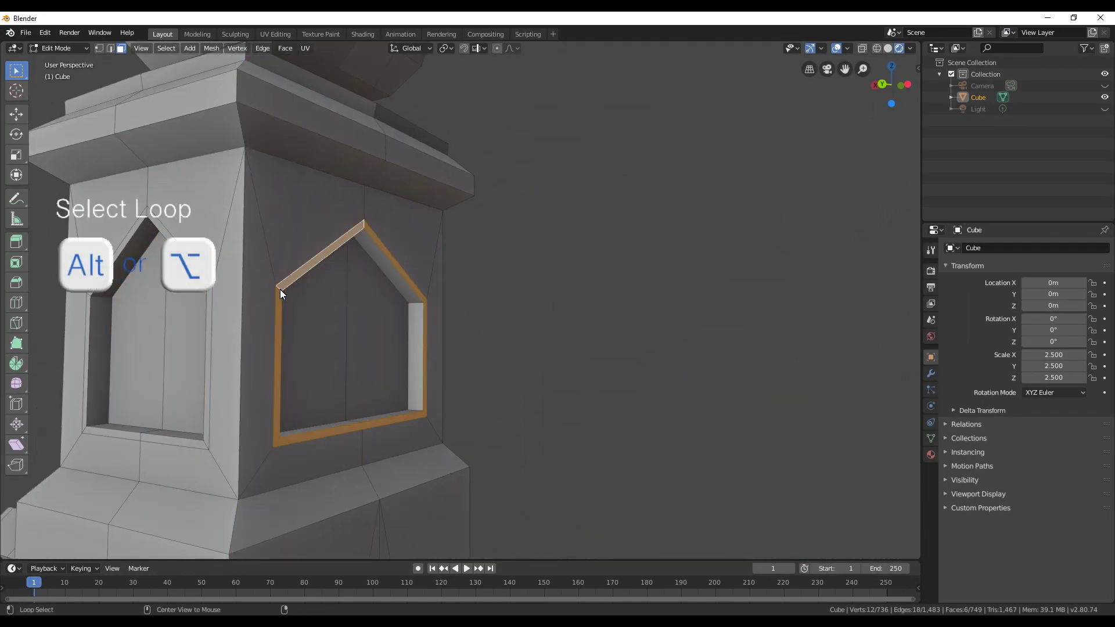
pyautogui.keyDown('alt'); pyautogui.keyDown('shift'); pyautogui.click(147, 213); pyautogui.keyUp('shift'); pyautogui.keyUp('alt')
pyautogui.moveTo(147, 213); pyautogui.dragTo(398, 212, button='middle')
pyautogui.keyDown('alt'); pyautogui.keyDown('shift'); pyautogui.click(209, 319); pyautogui.keyUp('shift'); pyautogui.keyUp('alt')
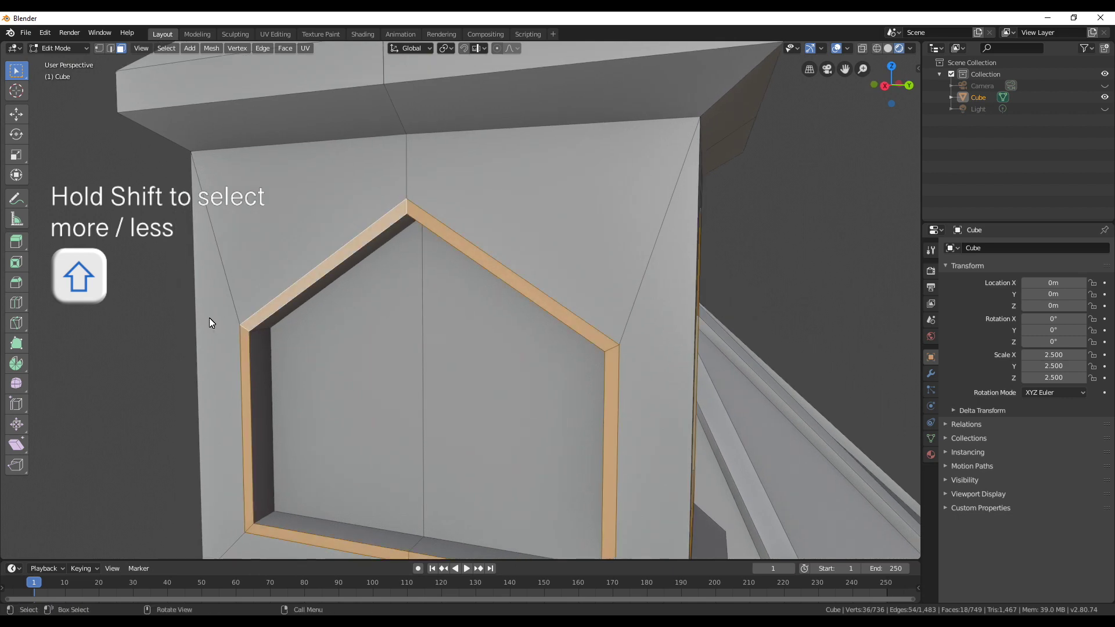
pyautogui.moveTo(209, 318); pyautogui.dragTo(552, 215, button='middle')
pyautogui.keyDown('alt'); pyautogui.keyDown('shift'); pyautogui.click(517, 214); pyautogui.keyUp('shift'); pyautogui.keyUp('alt')
pyautogui.press('i')
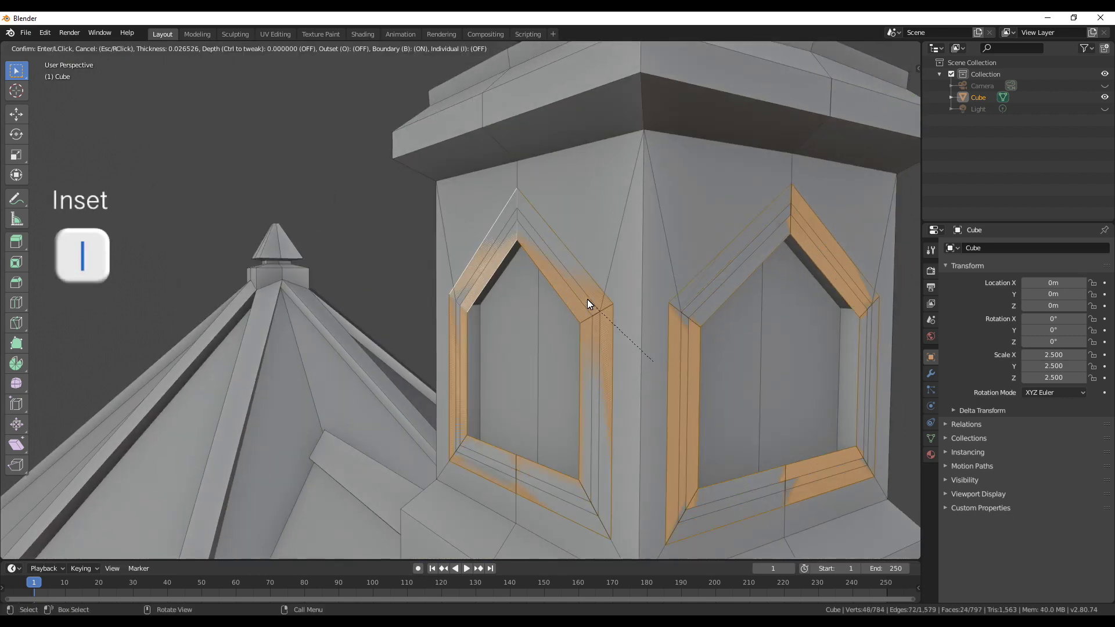
pyautogui.click(512, 323)
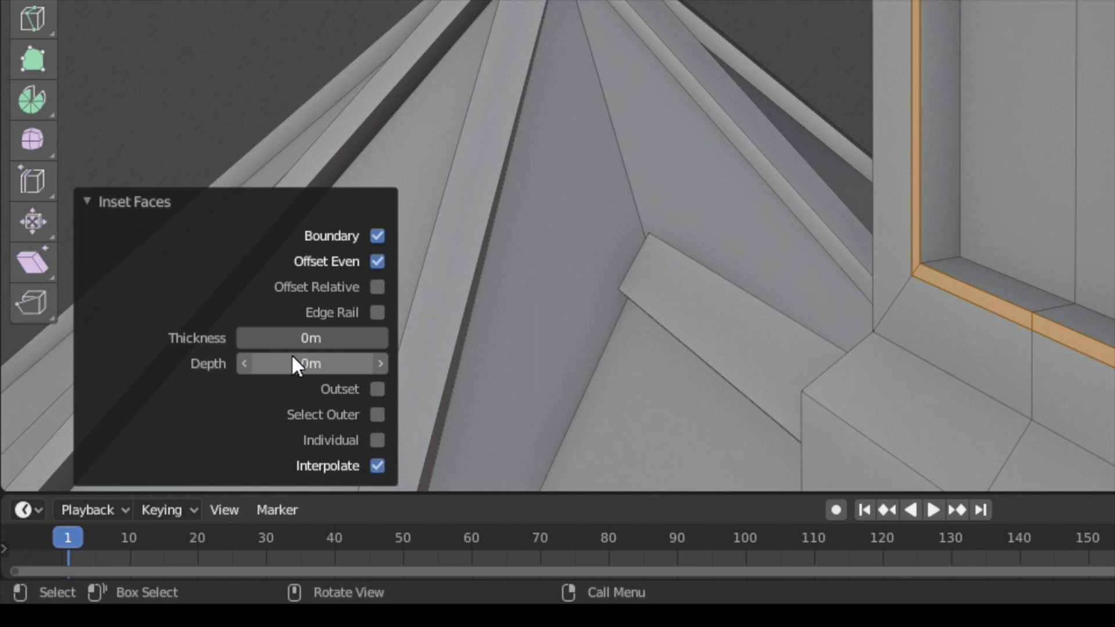
pyautogui.click(292, 357)
pyautogui.write('0.001')
pyautogui.press('Return')
pyautogui.click(347, 361)
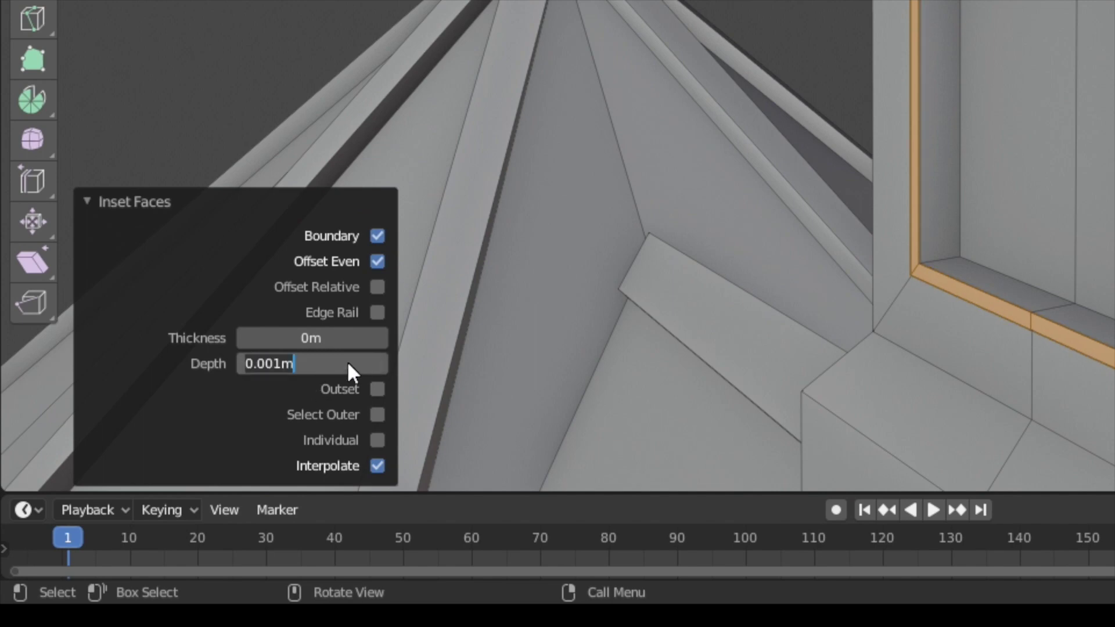
pyautogui.write('0.005')
pyautogui.press('Return')
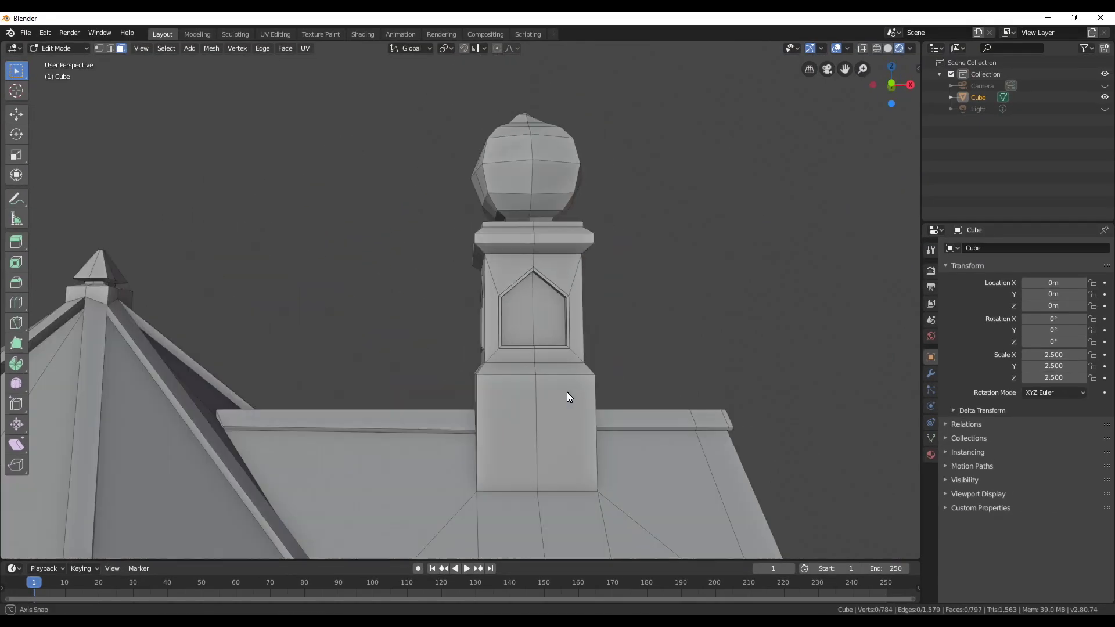
# - In edge selection mode, try to slide an extra edge loop running past the tower window, and undo the slide
pyautogui.moveTo(567, 392); pyautogui.dragTo(498, 417, button='middle')
pyautogui.scroll(-5, 497, 417)
pyautogui.moveTo(527, 468); pyautogui.dragTo(646, 383, button='middle')
pyautogui.press('Tab')
pyautogui.press('2')
pyautogui.click(540, 241)
pyautogui.press('2')
pyautogui.scroll(3, 493, 176)
pyautogui.keyDown('alt'); pyautogui.click(493, 176); pyautogui.keyUp('alt')
pyautogui.press('g')
pyautogui.press('g')
pyautogui.click(562, 401)
pyautogui.hotkey('ctrl', 'z')
# - Deselect the loop's part at the tower window and slide the remaining edges around the base and front steps fully onto the neighbouring edge line
pyautogui.scroll(3, 418, 159)
pyautogui.moveTo(418, 159); pyautogui.dragTo(406, 171, button='middle')
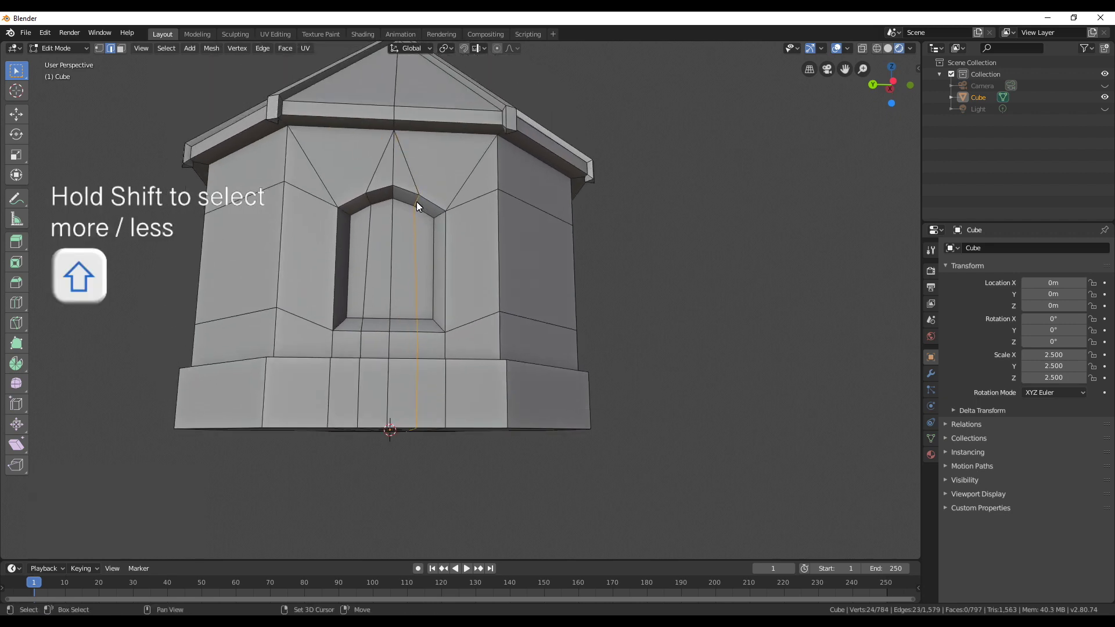
pyautogui.keyDown('shift'); pyautogui.click(417, 282); pyautogui.keyUp('shift')
pyautogui.moveTo(445, 340); pyautogui.dragTo(518, 315, button='middle')
pyautogui.press('g')
pyautogui.press('g')
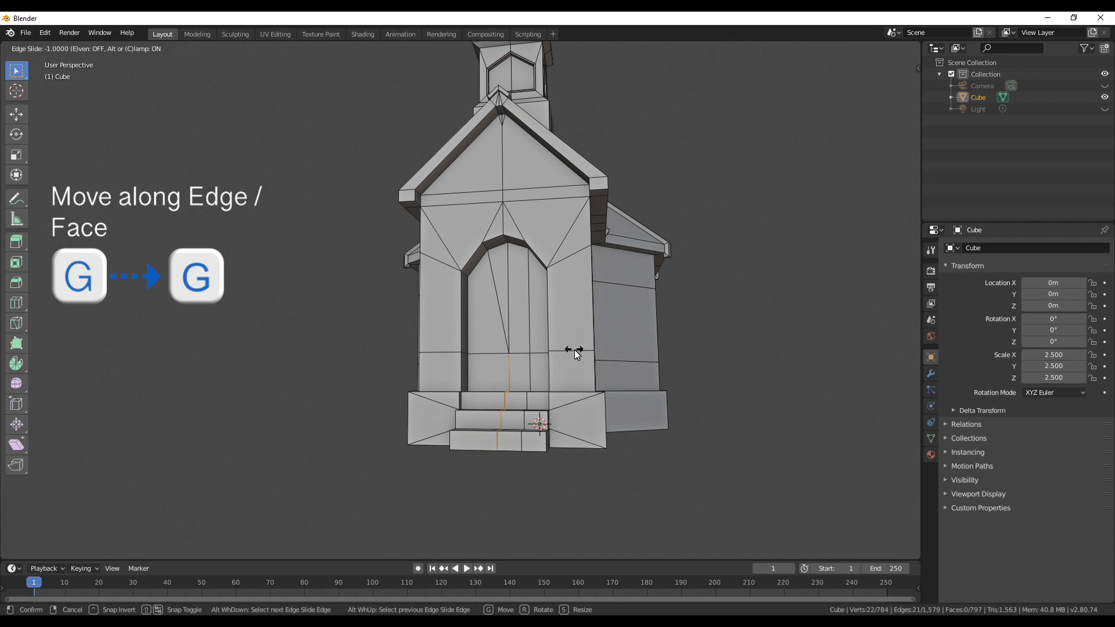
pyautogui.click(492, 340)
# - Select the matching extra edge loop around the base and slide it with a factor of -1.000 onto its neighbour
pyautogui.moveTo(491, 340); pyautogui.dragTo(722, 347, button='middle')
pyautogui.keyDown('alt'); pyautogui.keyDown('shift'); pyautogui.click(296, 344); pyautogui.keyUp('shift'); pyautogui.keyUp('alt')
pyautogui.moveTo(303, 218); pyautogui.dragTo(548, 226, button='middle')
pyautogui.press('g')
pyautogui.press('g')
pyautogui.click(557, 323)
pyautogui.moveTo(556, 322); pyautogui.dragTo(582, 417, button='middle')
# - Select the edge loop running down from the side window's corner through the base and slide it toward the window's middle edge line
pyautogui.scroll(3, 582, 417)
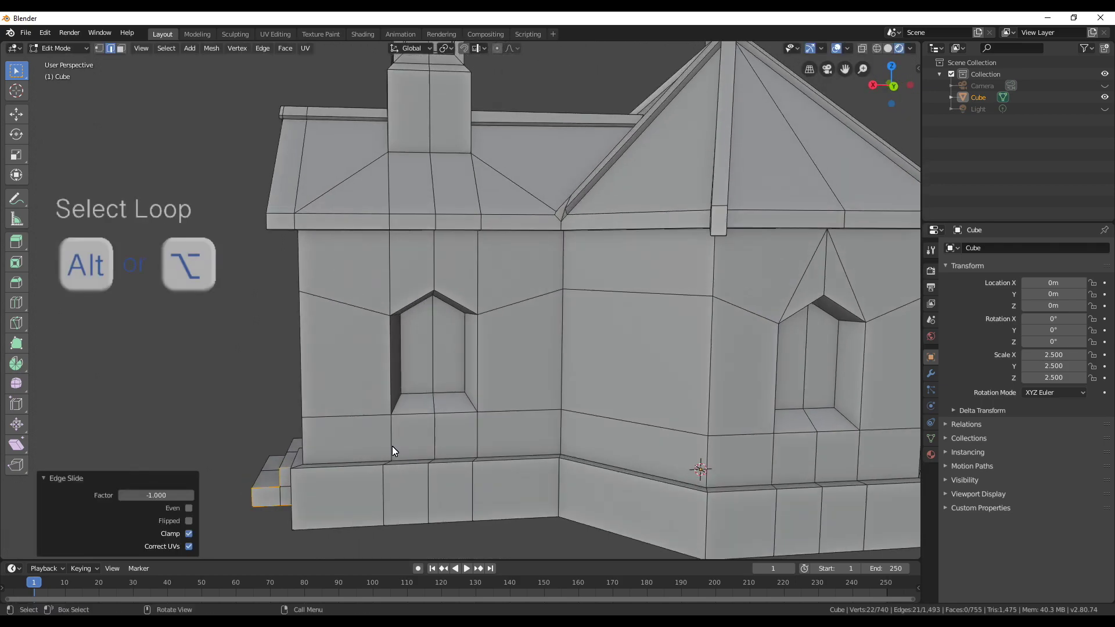
pyautogui.keyDown('alt'); pyautogui.click(392, 446); pyautogui.keyUp('alt')
pyautogui.moveTo(403, 462); pyautogui.dragTo(423, 380, button='middle')
pyautogui.moveTo(423, 310); pyautogui.dragTo(475, 382, button='middle')
pyautogui.press('g')
pyautogui.press('g')
pyautogui.click(511, 373)
# - Undo the last few edits and try to slide the lengthwise edge line on the building's underside
pyautogui.keyDown('shift'); pyautogui.click(459, 392); pyautogui.keyUp('shift')
pyautogui.hotkey('ctrl', 'z')
pyautogui.hotkey('ctrl', 'z')
pyautogui.hotkey('ctrl', 'z')
pyautogui.moveTo(585, 411); pyautogui.dragTo(598, 309, button='middle')
pyautogui.hotkey('ctrl', 'z')
pyautogui.hotkey('ctrl', 'z')
pyautogui.moveTo(491, 313); pyautogui.dragTo(486, 252, button='middle')
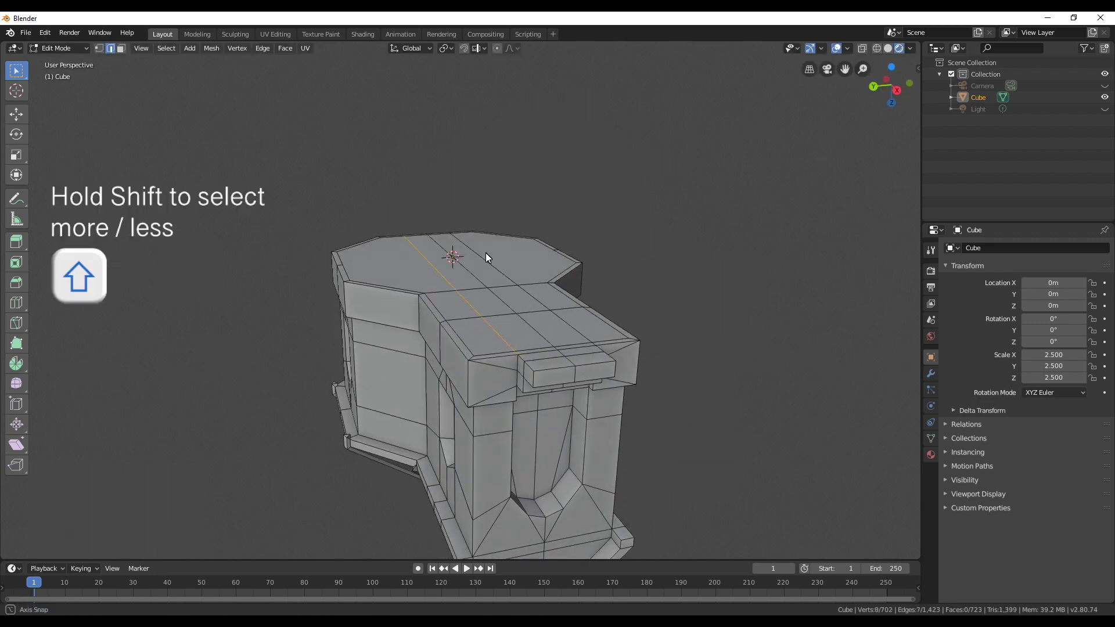
pyautogui.press('g')
pyautogui.press('g')
pyautogui.rightClick(507, 285)
# - Slide the lengthwise edge line on the building's underside with a factor of 1.0 onto the middle edge line
pyautogui.scroll(3, 569, 422)
pyautogui.press('g')
pyautogui.press('g')
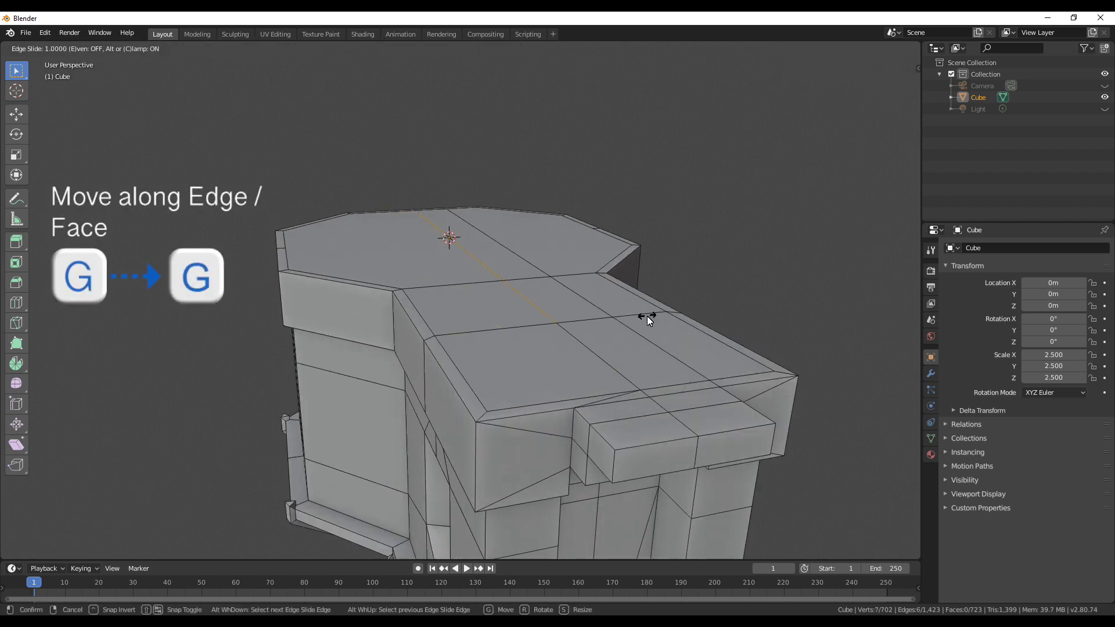
pyautogui.click(647, 315)
pyautogui.moveTo(629, 369); pyautogui.dragTo(545, 364, button='middle')
pyautogui.keyDown('shift'); pyautogui.click(423, 446); pyautogui.keyUp('shift')
pyautogui.hotkey('ctrl', 'z')
# - Knife three roughly parallel straight cuts across the building's underside and deselect everything
pyautogui.press('k')
pyautogui.click(526, 415)
pyautogui.click(516, 190)
pyautogui.press('Return')
pyautogui.press('k')
pyautogui.click(573, 186)
pyautogui.click(581, 411)
pyautogui.press('Return')
pyautogui.press('k')
pyautogui.click(458, 194)
pyautogui.click(471, 416)
pyautogui.press('Return')
pyautogui.moveTo(524, 344); pyautogui.dragTo(411, 228, button='middle')
pyautogui.hotkey('alt', 'a')
pyautogui.moveTo(498, 237); pyautogui.dragTo(416, 373, button='middle')
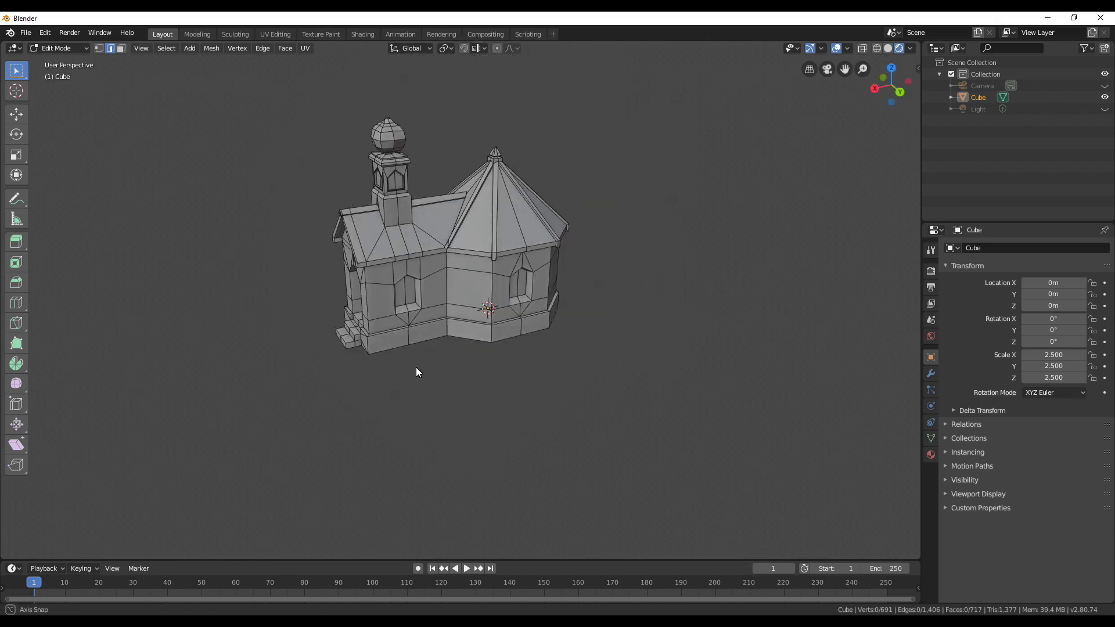
# - Slide the short eave edge of the long roof, below the turret, along the eave onto the neighbouring edge line
pyautogui.scroll(5, 388, 322)
pyautogui.click(281, 217)
pyautogui.moveTo(326, 241); pyautogui.dragTo(385, 248, button='middle')
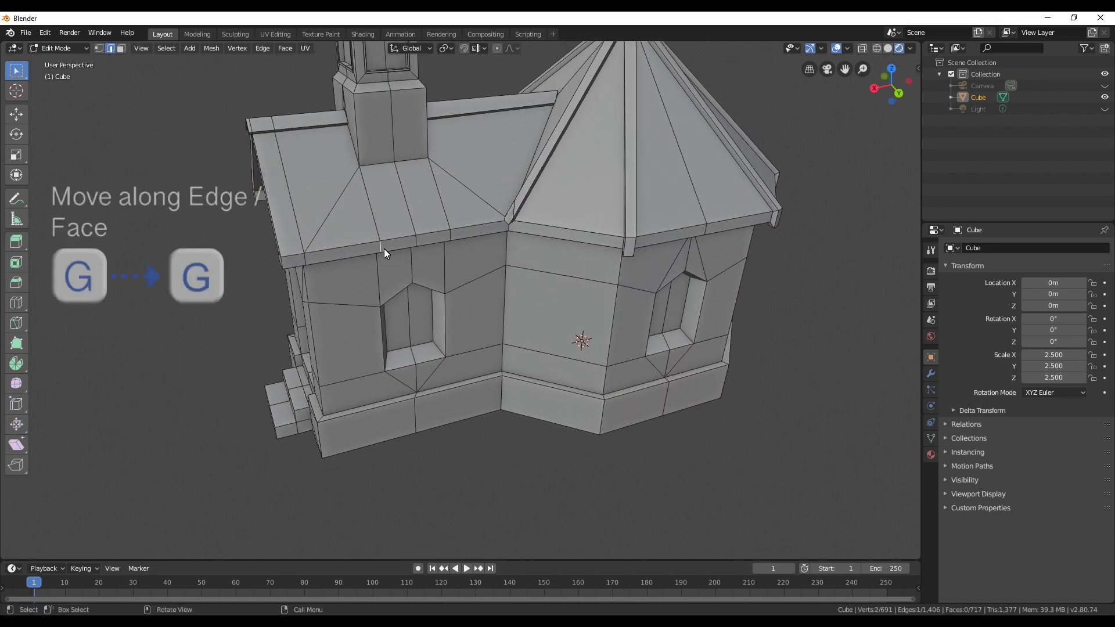
pyautogui.press('g')
pyautogui.press('g')
pyautogui.click(468, 245)
# - Slide the matching eave edge on the long roof's opposite side with a factor of -1.0 and deselect everything
pyautogui.press('g')
pyautogui.press('g')
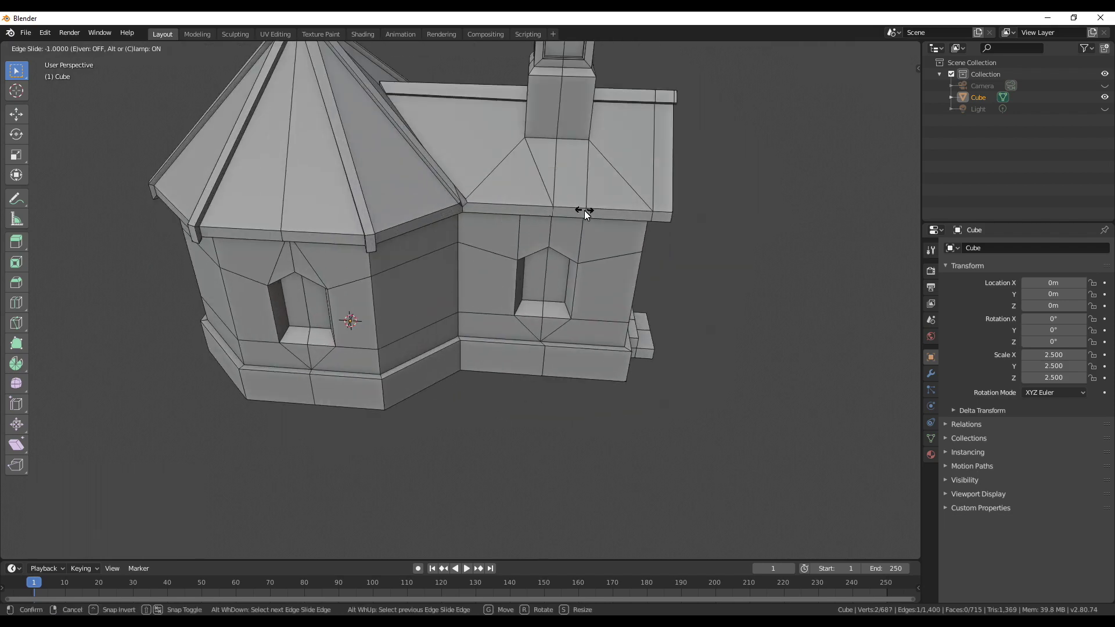
pyautogui.click(585, 211)
pyautogui.scroll(-3, 459, 266)
pyautogui.moveTo(527, 260); pyautogui.dragTo(474, 249, button='middle')
pyautogui.scroll(4, 551, 298)
pyautogui.hotkey('alt', 'a')
# - Slide the vertical base edge below the long wall's window onto the neighbouring base corner
pyautogui.moveTo(568, 306); pyautogui.dragTo(452, 250, button='middle')
pyautogui.scroll(5, 452, 250)
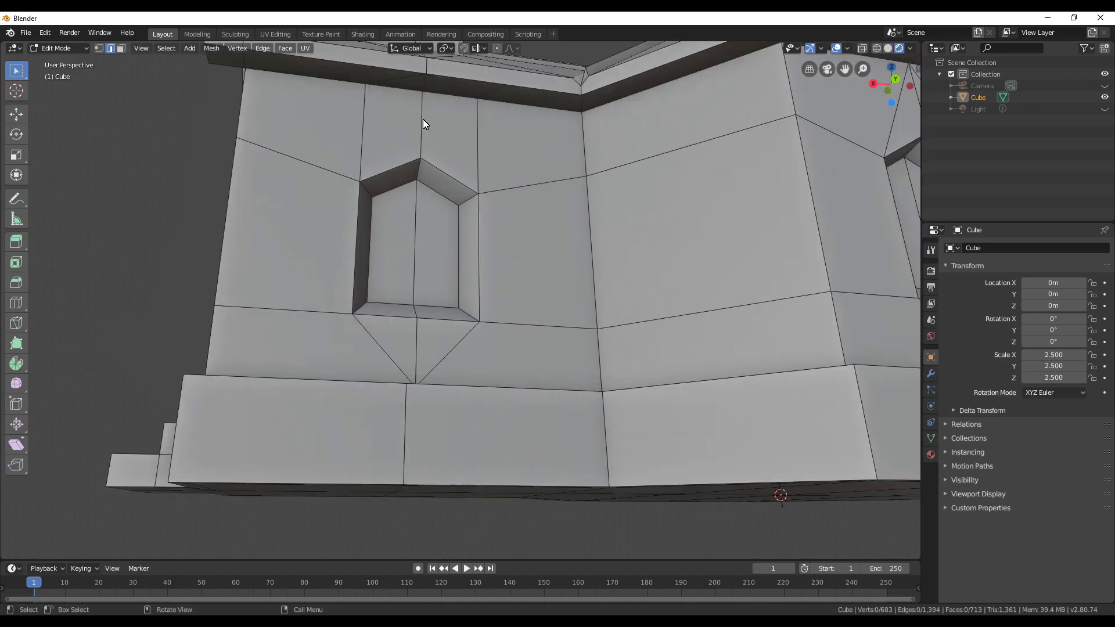
pyautogui.scroll(-5, 437, 152)
pyautogui.moveTo(438, 361); pyautogui.dragTo(638, 364, button='middle')
pyautogui.click(348, 314)
pyautogui.press('g')
pyautogui.press('g')
pyautogui.click(307, 346)
# - Slide two further redundant base edges onto their adjacent corner edges
pyautogui.press('g')
pyautogui.press('g')
pyautogui.click(638, 365)
pyautogui.scroll(4, 534, 325)
pyautogui.press('g')
pyautogui.press('g')
pyautogui.click(701, 238)
# - Select the edge line crossing the base below the octagonal part's window and slide it to the base corner with a factor of 1.0
pyautogui.scroll(-5, 701, 238)
pyautogui.moveTo(701, 238); pyautogui.dragTo(700, 313, button='middle')
pyautogui.scroll(2, 672, 335)
pyautogui.scroll(2, 700, 314)
pyautogui.keyDown('alt'); pyautogui.click(703, 315); pyautogui.keyUp('alt')
pyautogui.press('x')
pyautogui.click(704, 317)
pyautogui.moveTo(754, 204); pyautogui.dragTo(726, 508, button='middle')
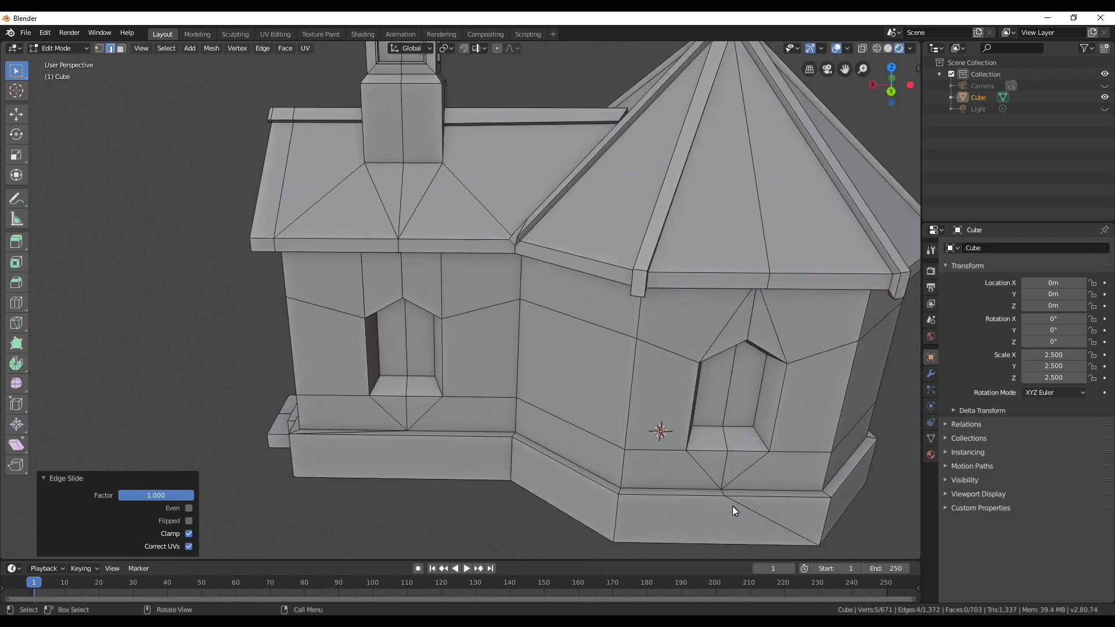
# - Return to Object Mode and hide the viewport overlays to show the whole chapel without outlines
pyautogui.scroll(3, 568, 448)
pyautogui.scroll(-5, 567, 444)
pyautogui.moveTo(281, 515); pyautogui.dragTo(782, 500, button='middle')
pyautogui.press('Right')
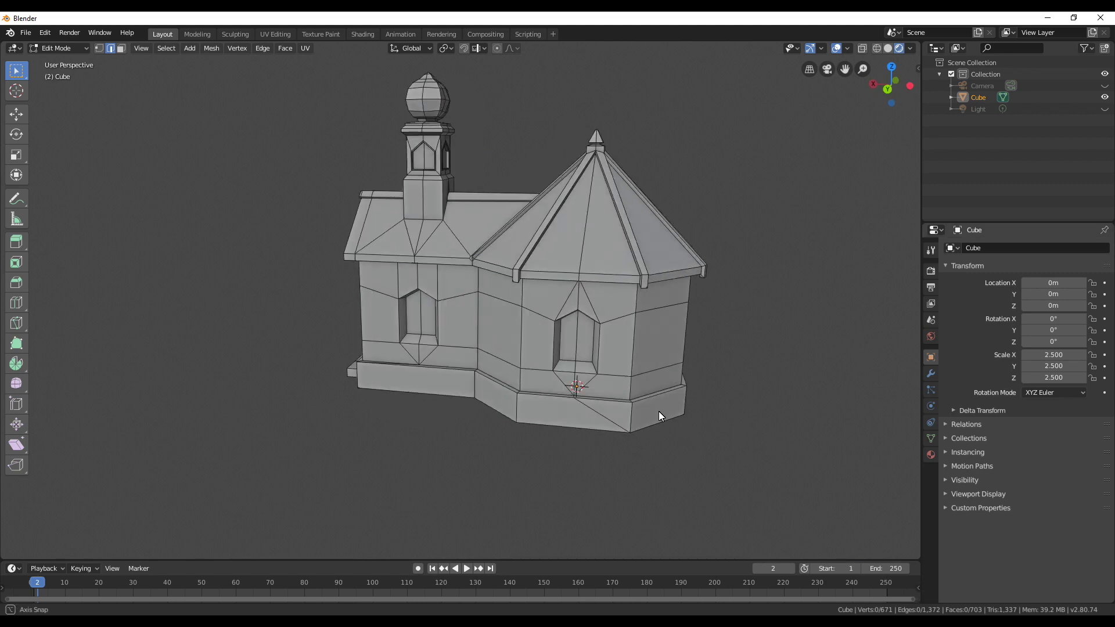
pyautogui.scroll(4, 686, 239)
pyautogui.press('Tab')
pyautogui.scroll(-5, 503, 315)
pyautogui.scroll(3, 601, 318)
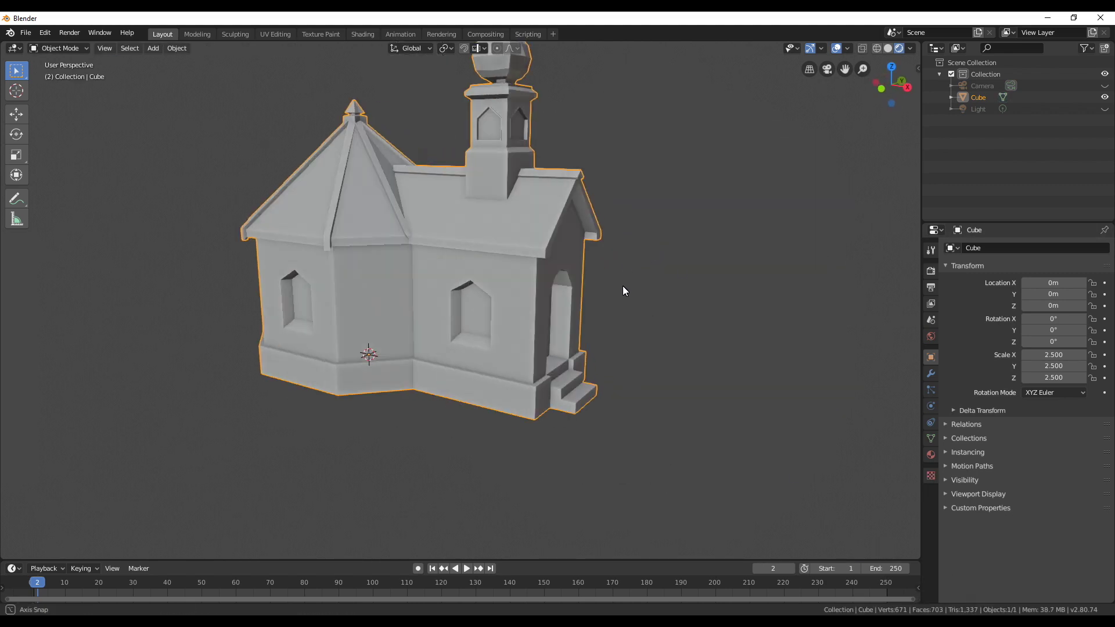
pyautogui.click(836, 49)
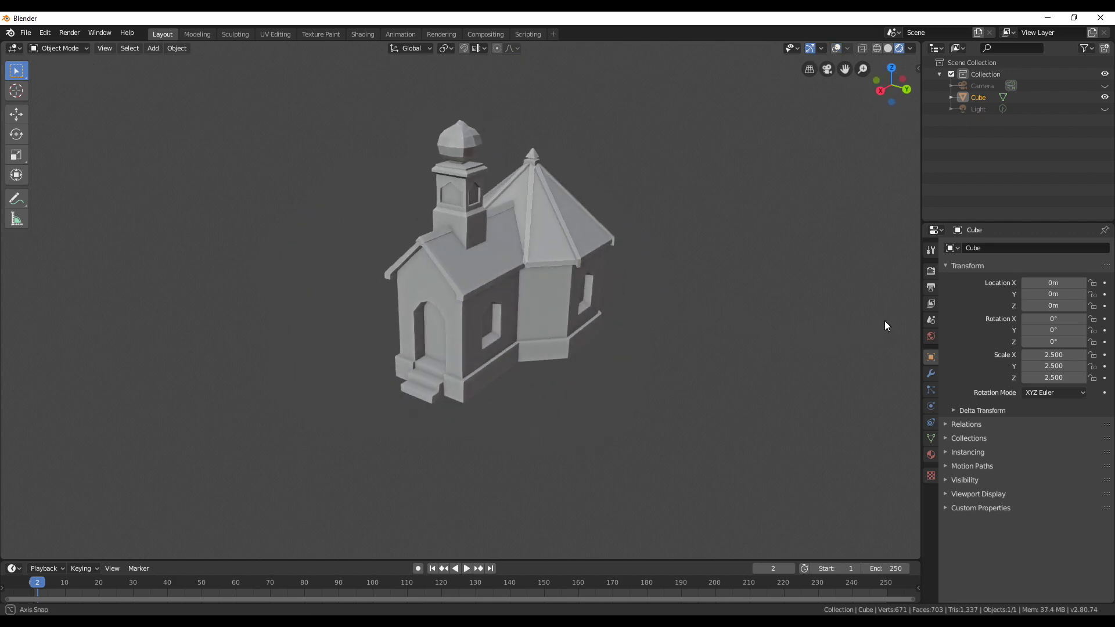